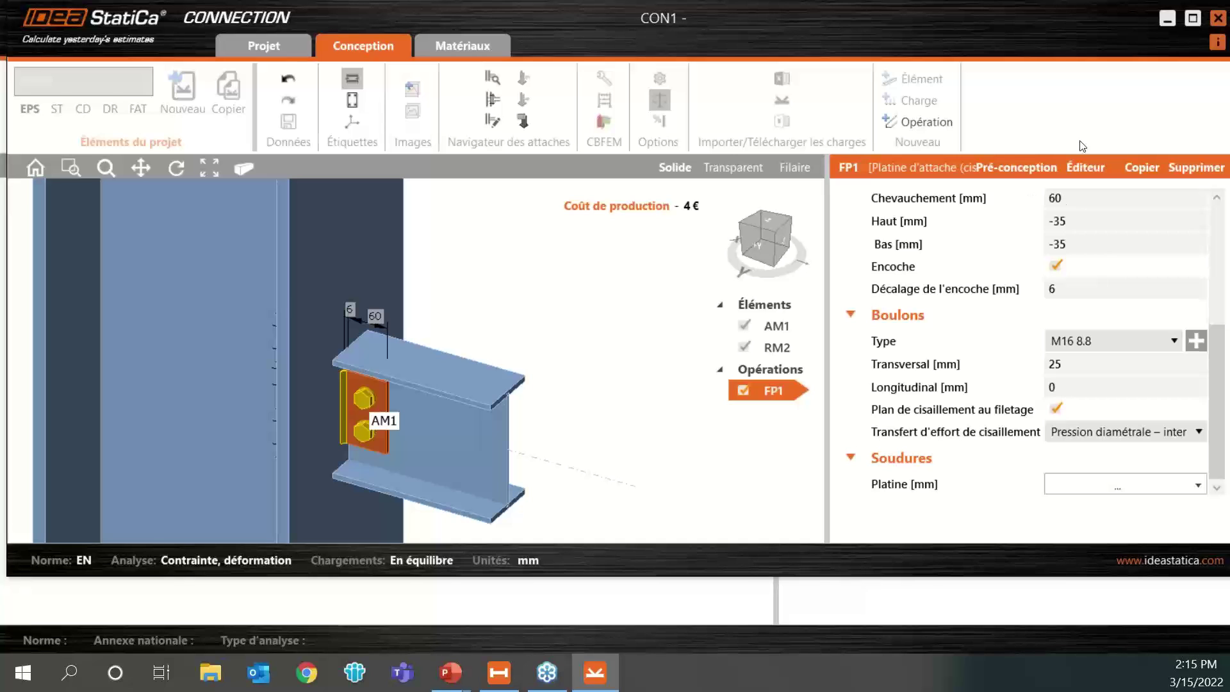
Step: Close the CON1 connection editor, then open connection CON2 for editing in a maximized window and select its fin plate operation FP1
left_click(1217, 24)
left_click(675, 503)
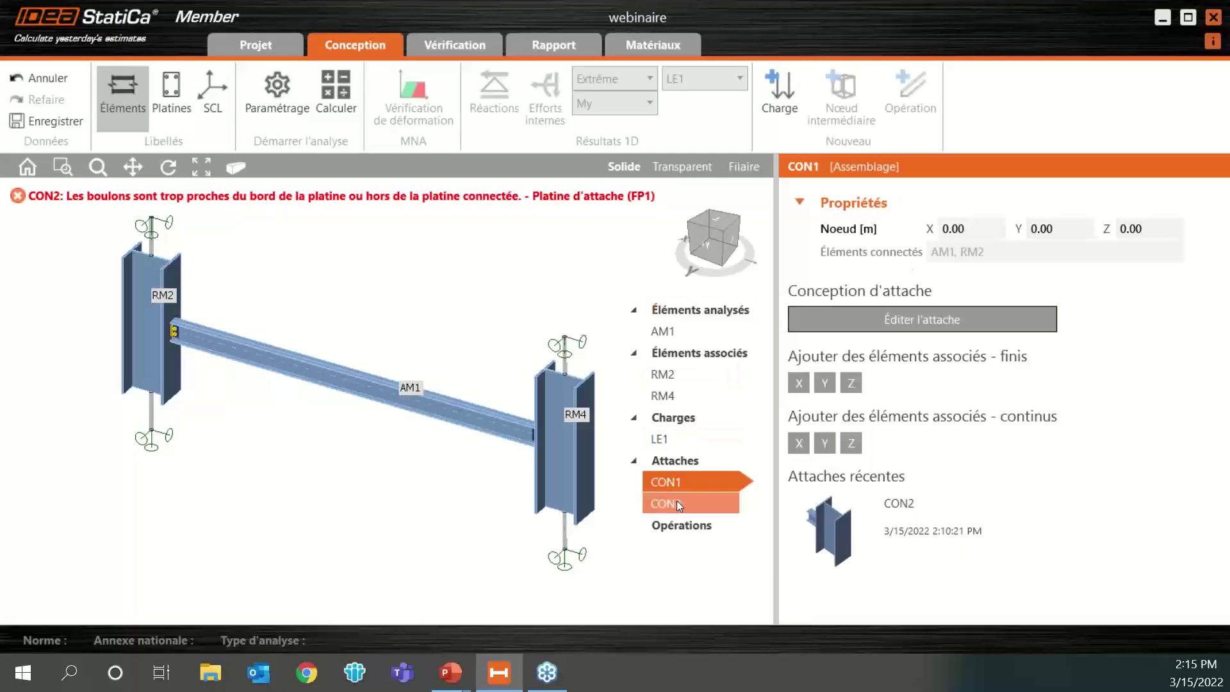
left_click(918, 321)
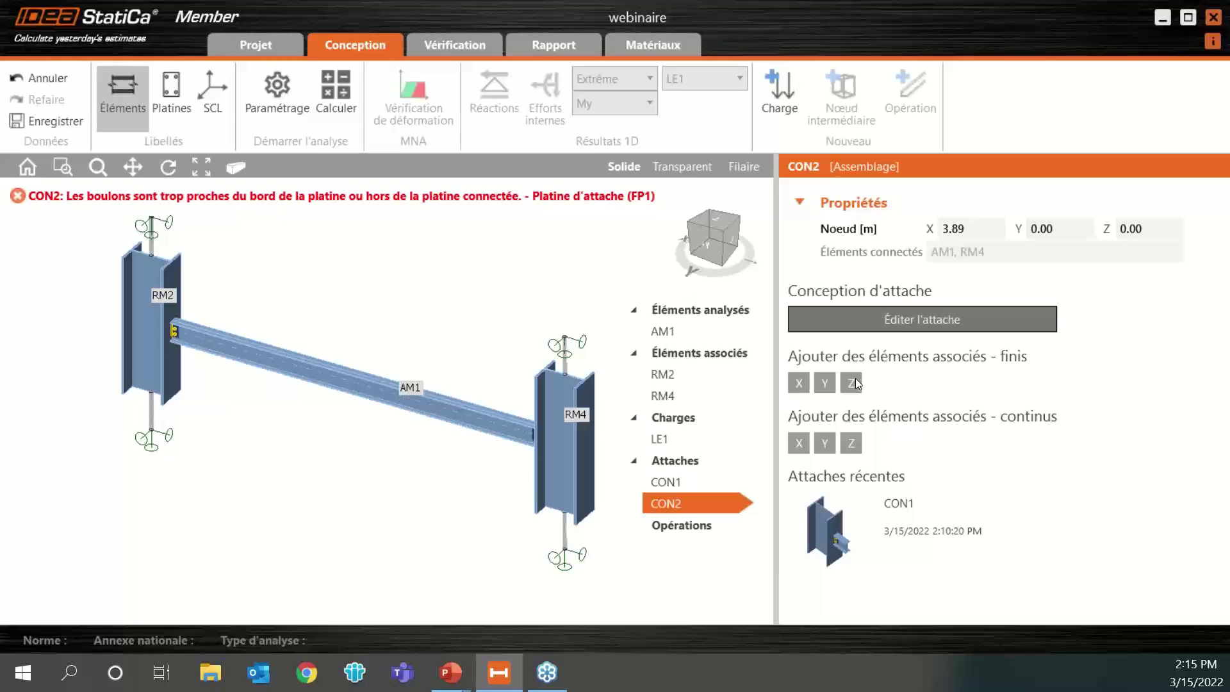
left_click(937, 319)
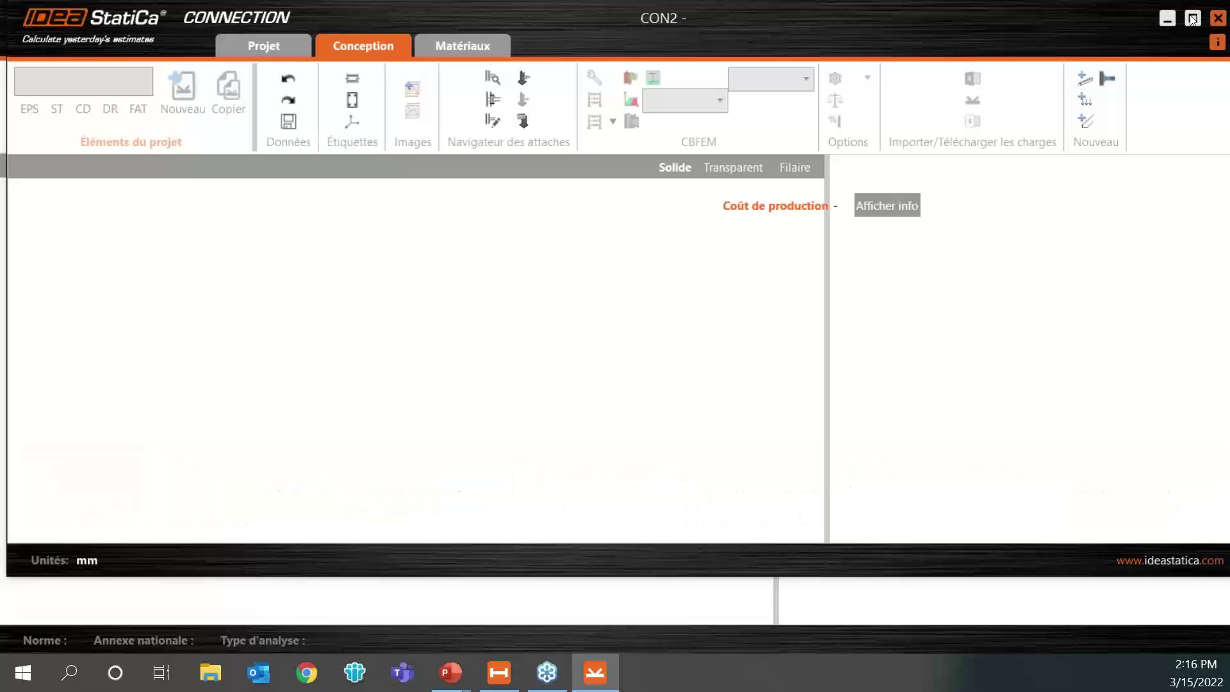
left_click(1192, 20)
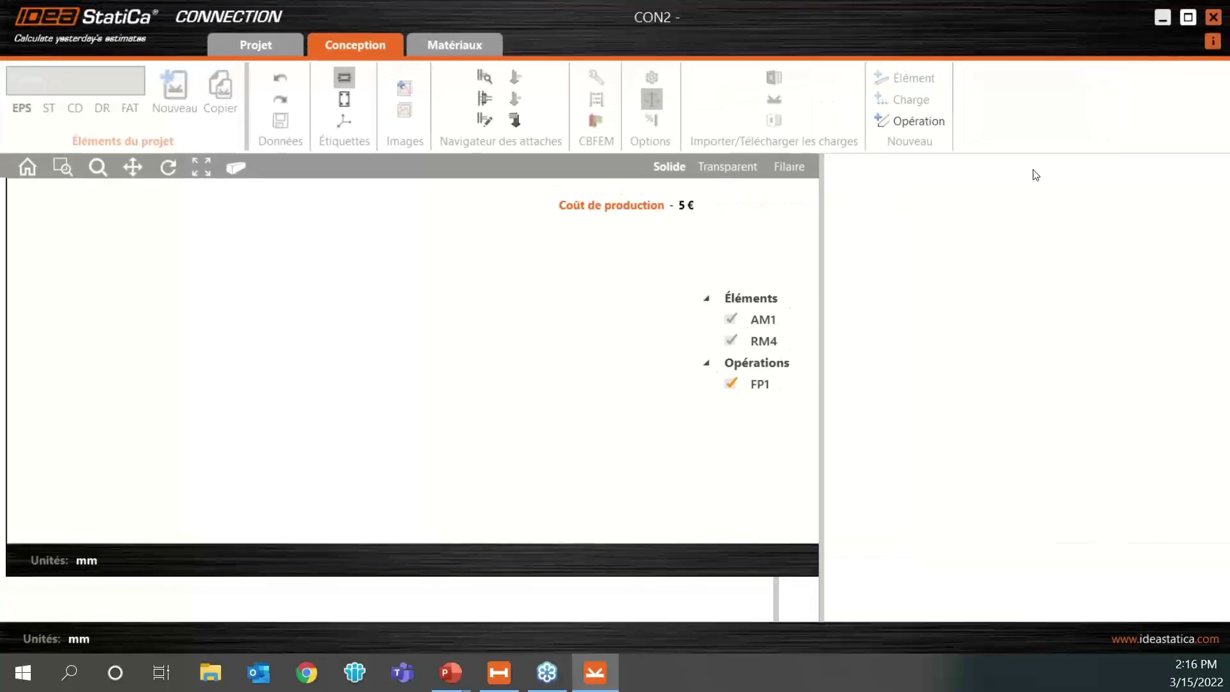
left_click(769, 391)
scroll(1029, 433, "down", 5)
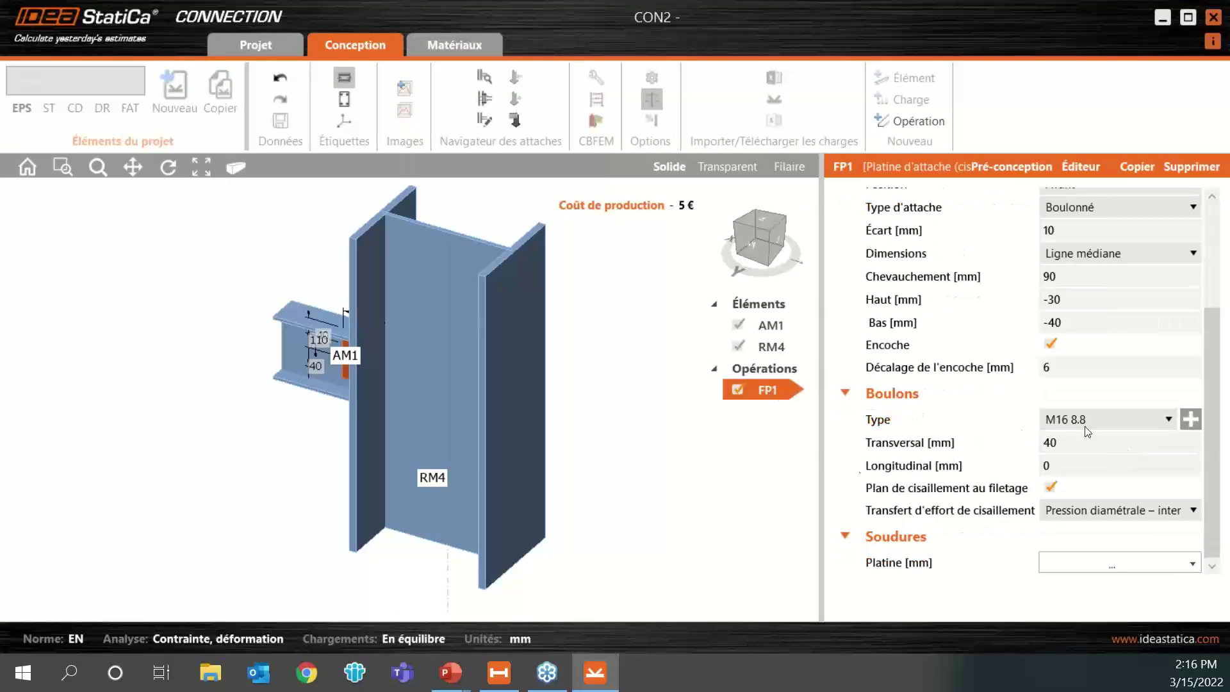
Step: Try a longitudinal bolt position of -35 mm for fin plate FP1, viewed from the side
left_click(758, 232)
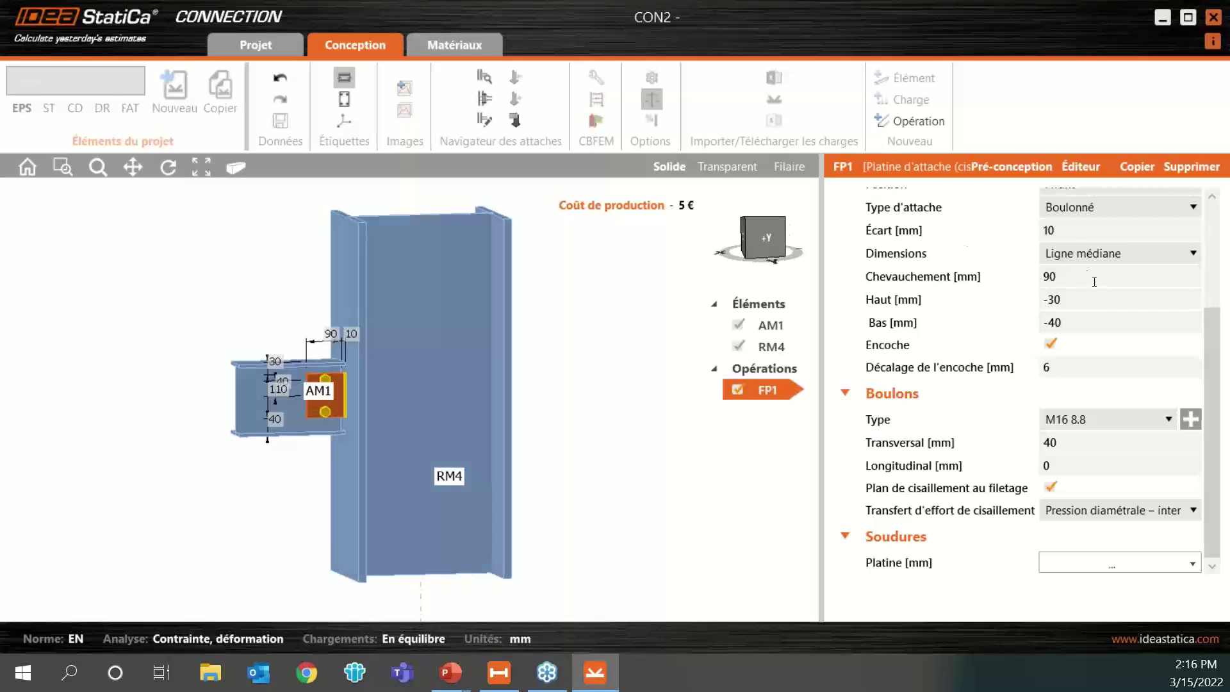
left_click(1102, 461)
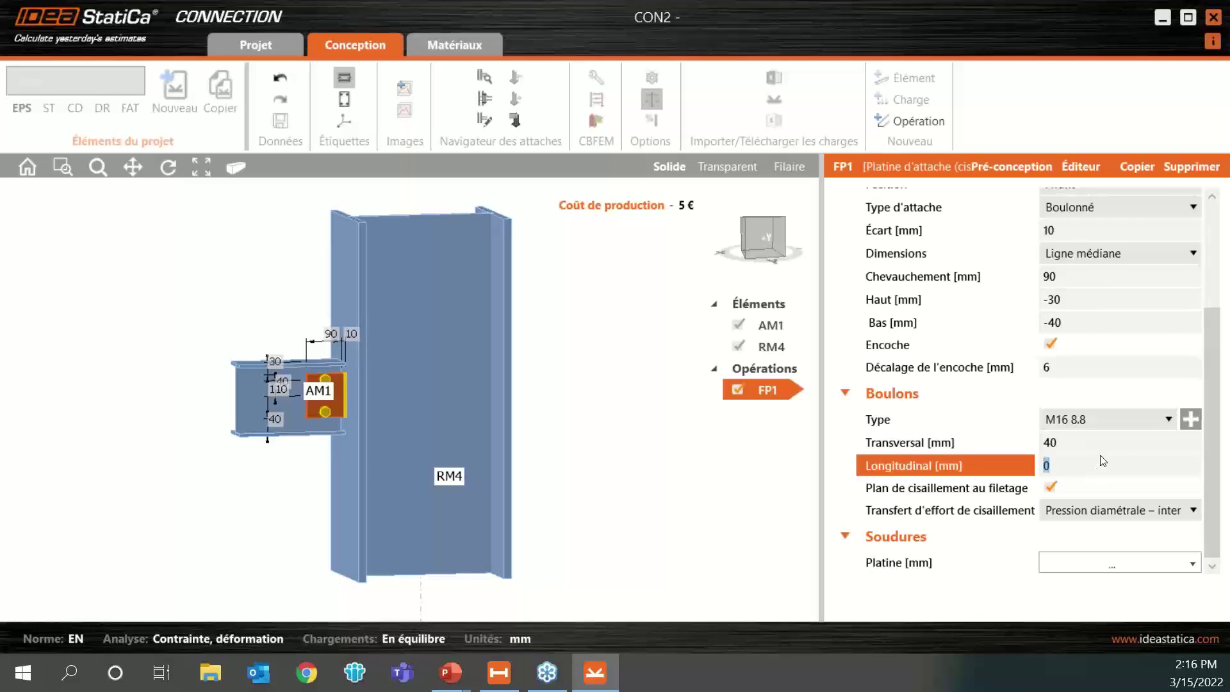
type("-35")
key("Tab")
Step: Try a fin plate bolt layout with 0 mm transversal and 35 mm longitudinal position
left_click(1078, 441)
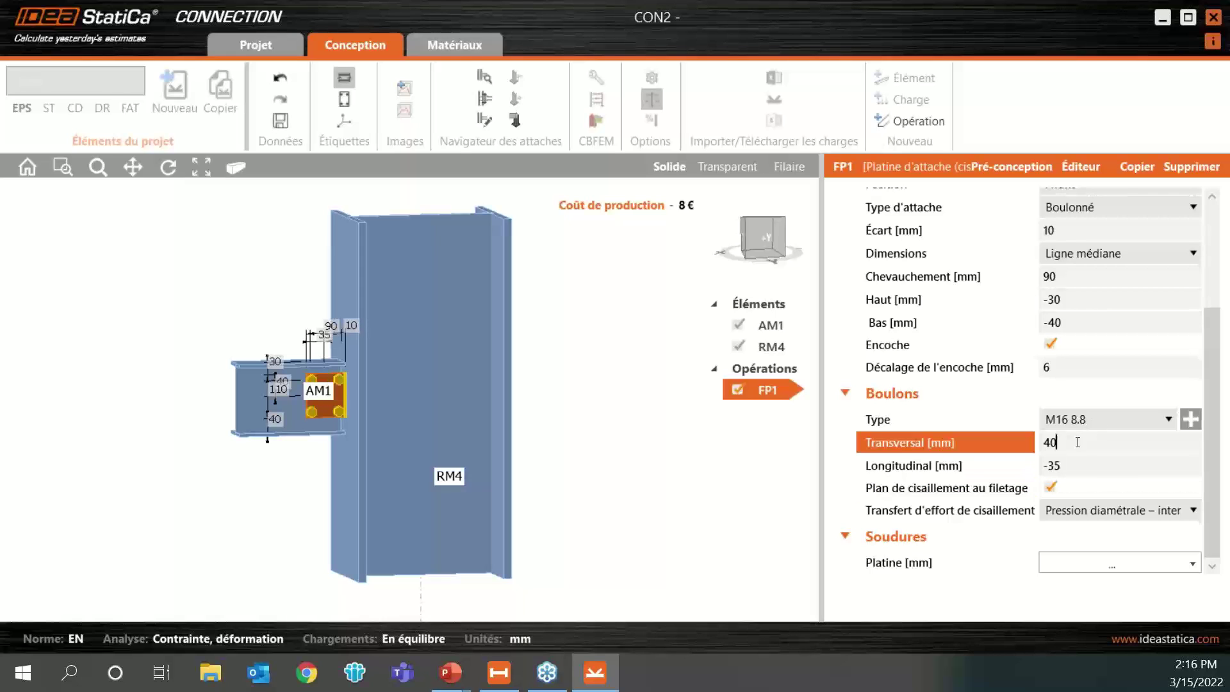
key("BackSpace")
key("BackSpace")
type("0")
key("Tab")
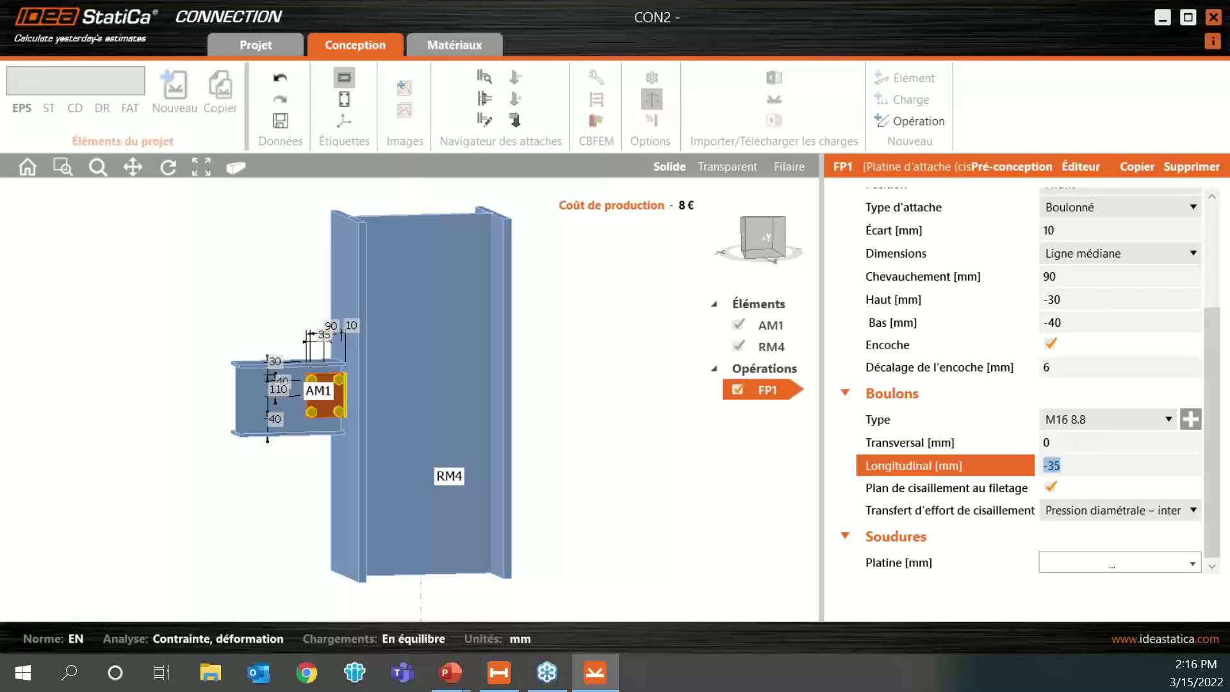
key("BackSpace")
type("35")
key("Tab")
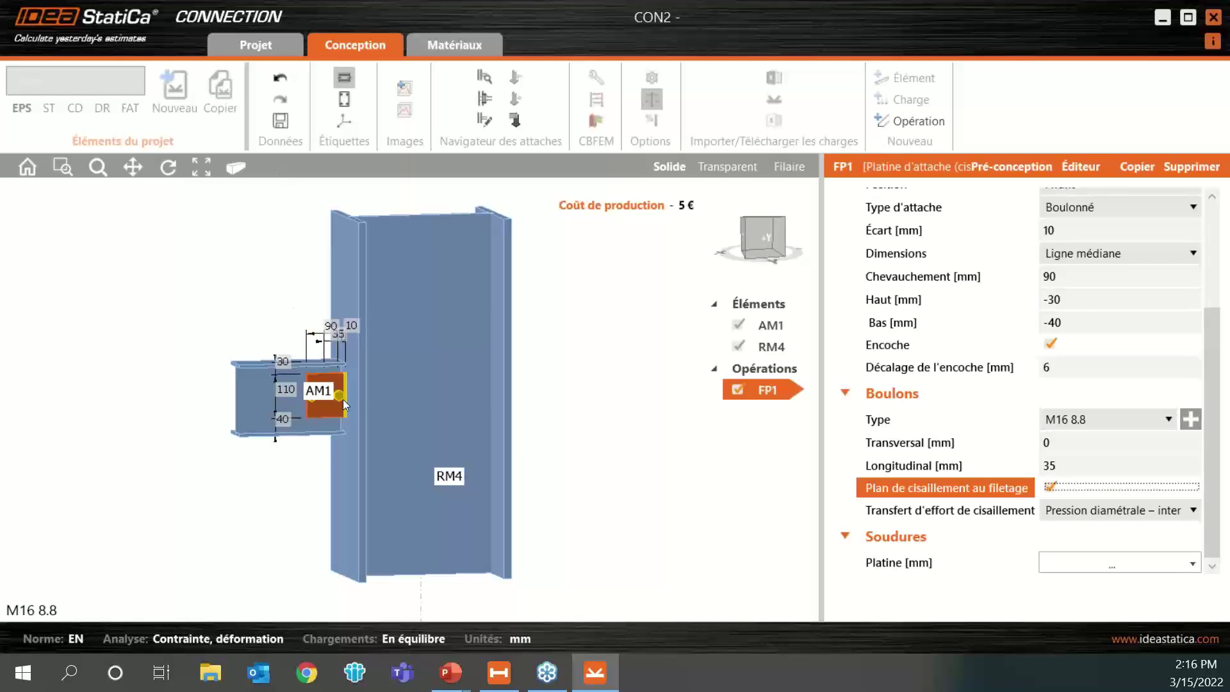
Step: Reset the longitudinal bolt position of fin plate FP1 to 0 mm
scroll(323, 394, "up", 5)
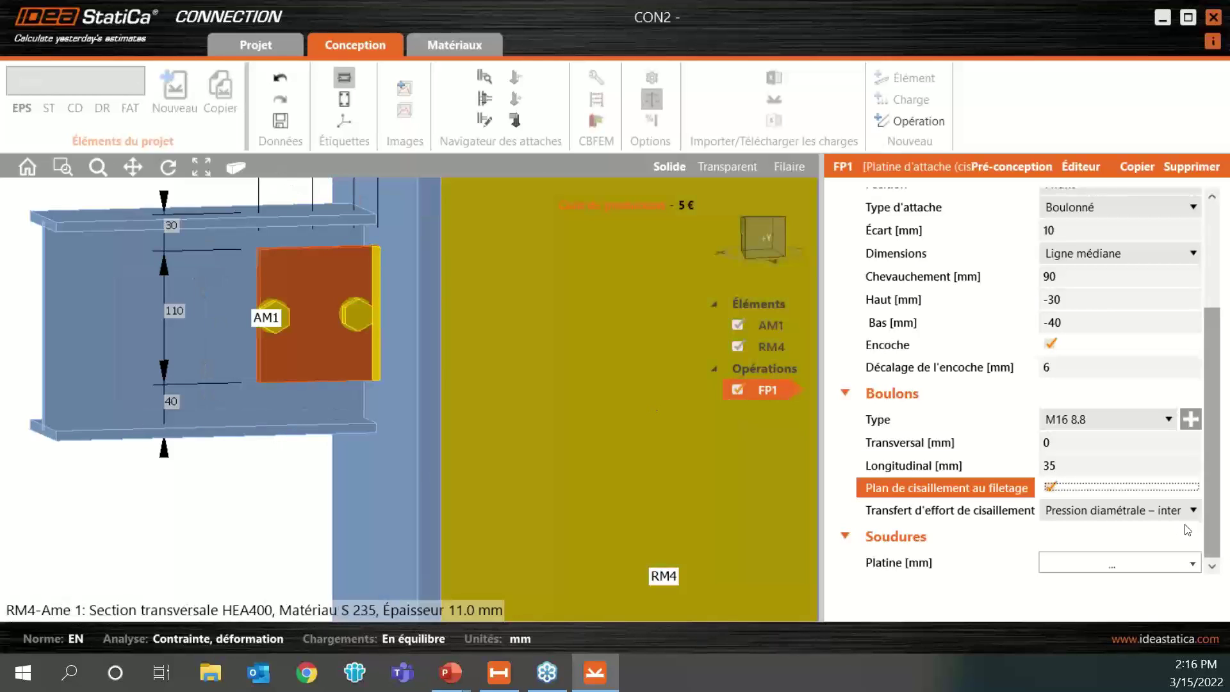
left_click(1115, 467)
key("BackSpace")
key("BackSpace")
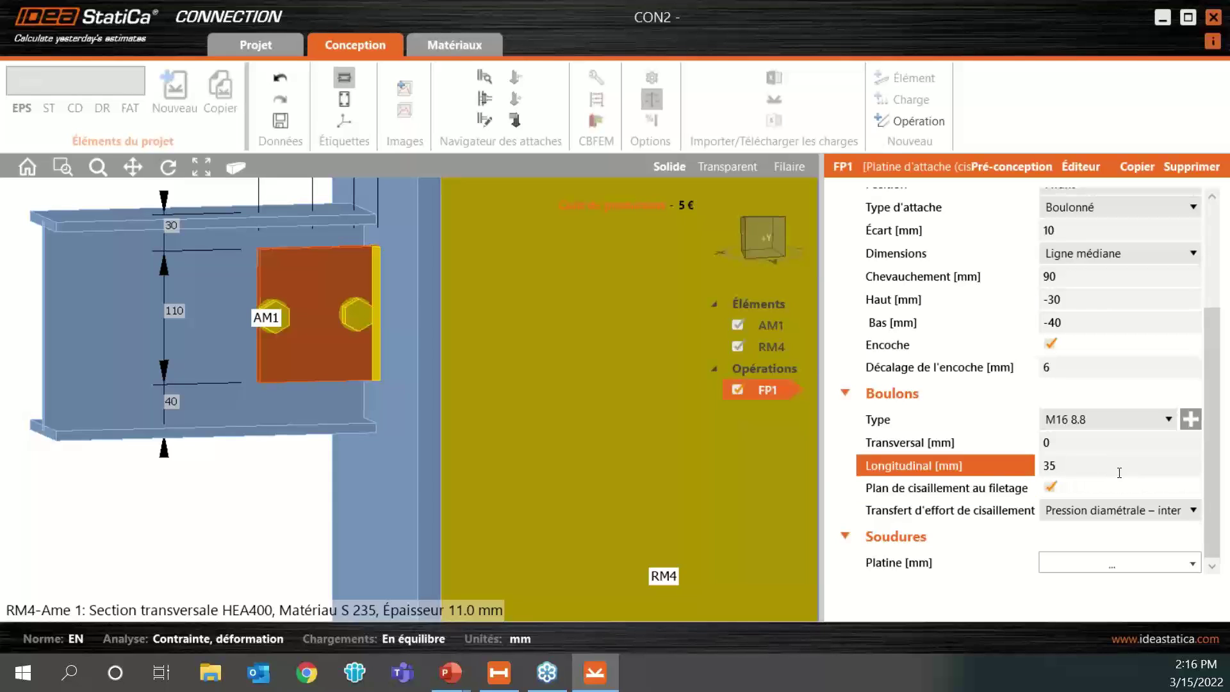
type("0")
key("Tab")
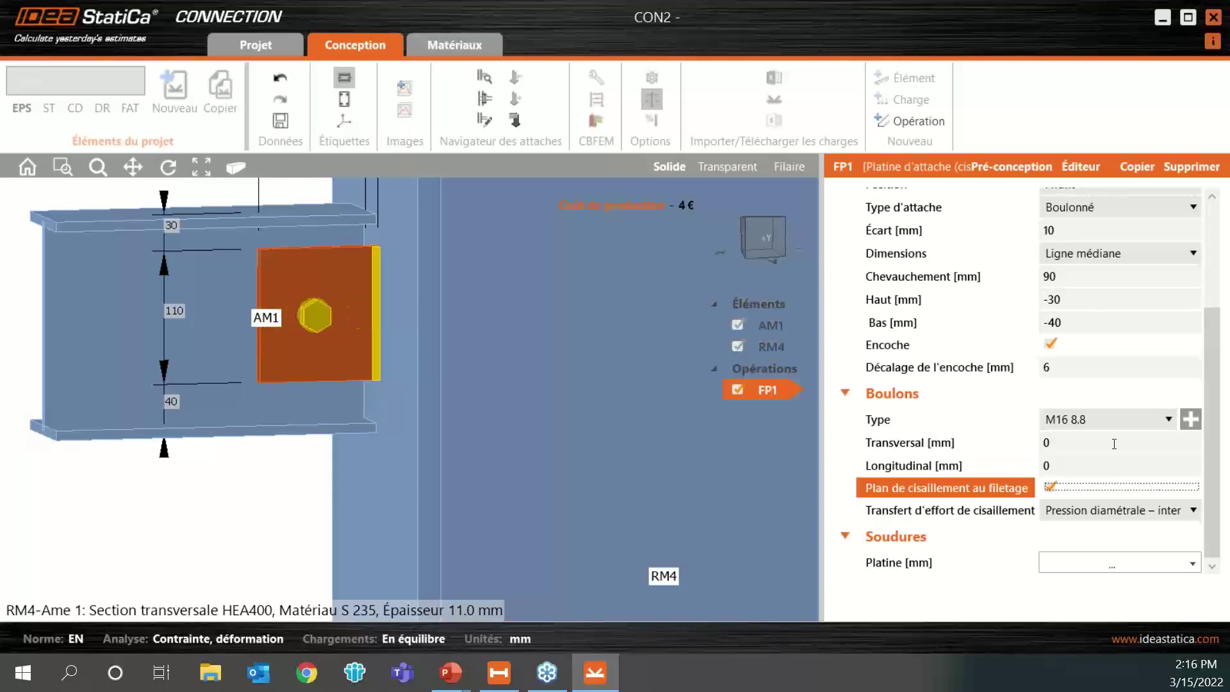
Step: Set the transversal bolt positions of fin plate FP1 to -35; 35 mm and close the CON2 connection editor
left_click(1104, 448)
key("BackSpace")
type("-35,")
key("BackSpace")
type(";35")
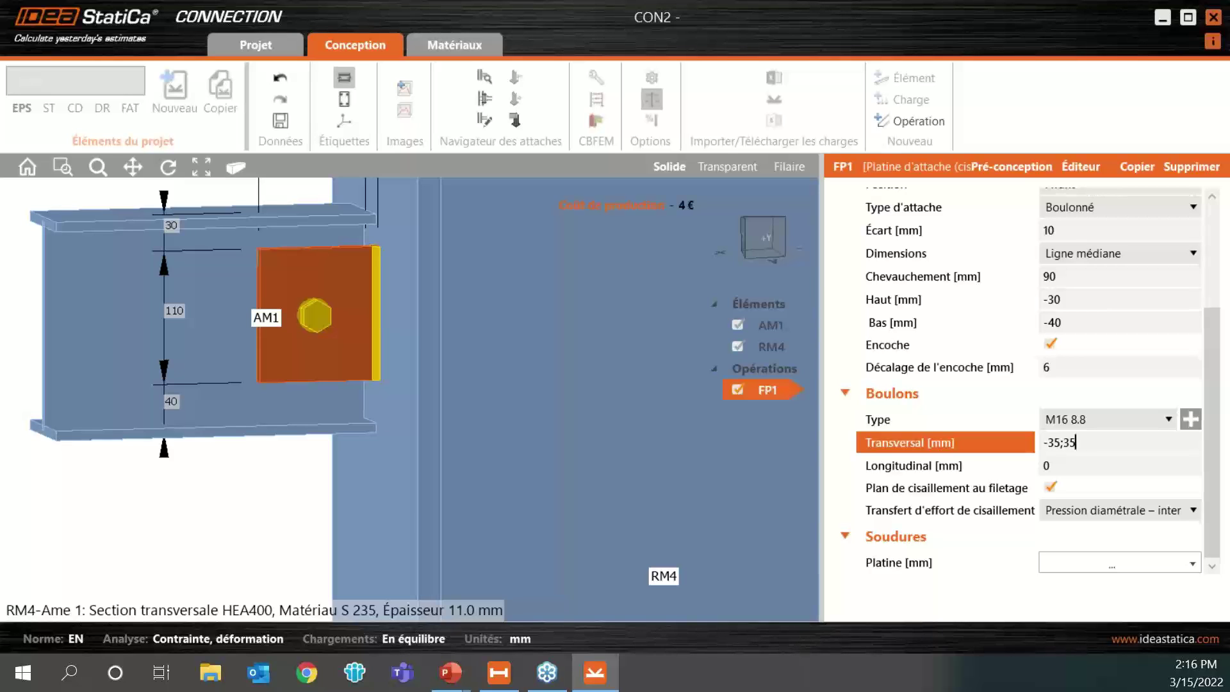
key("Tab")
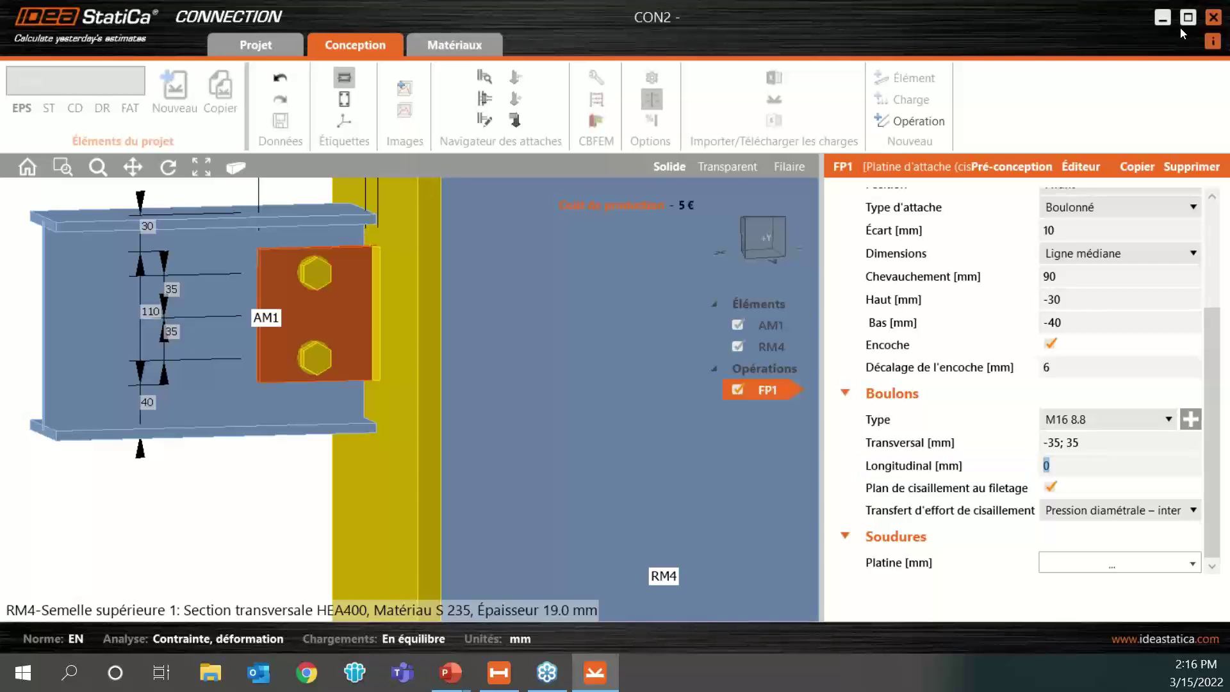
left_click(1214, 17)
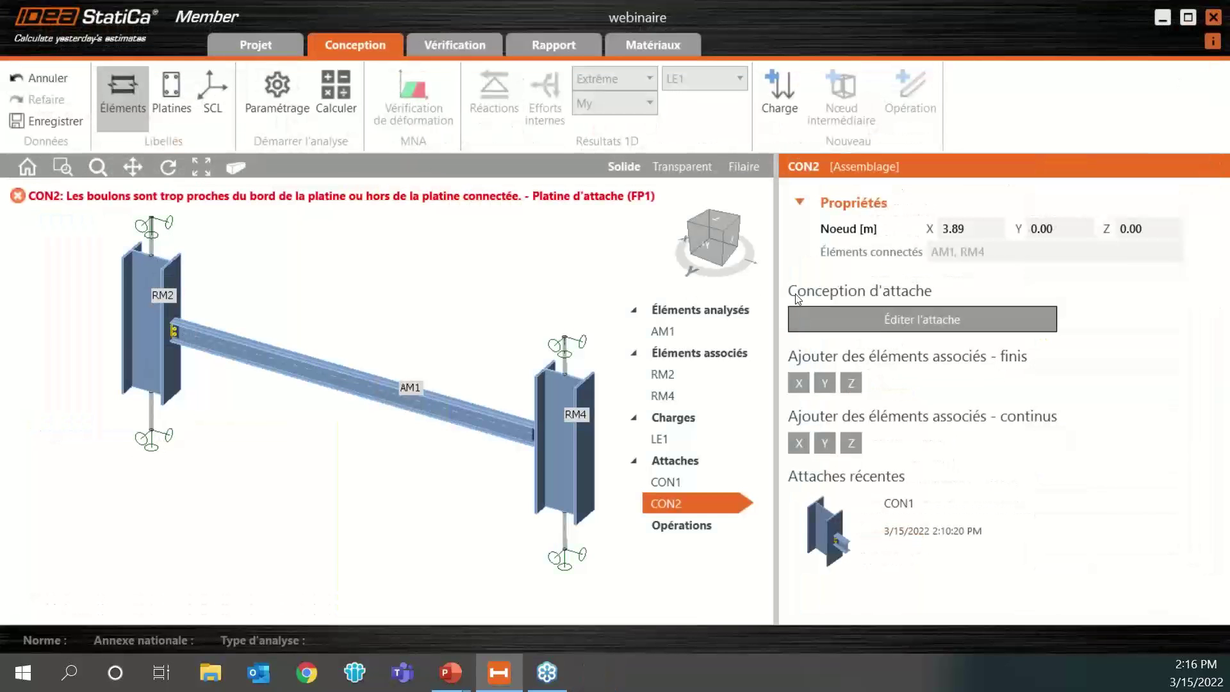
Step: Run the MNA calculation in the verification section and review the plate results for the members and connections
left_click(436, 41)
left_click(236, 109)
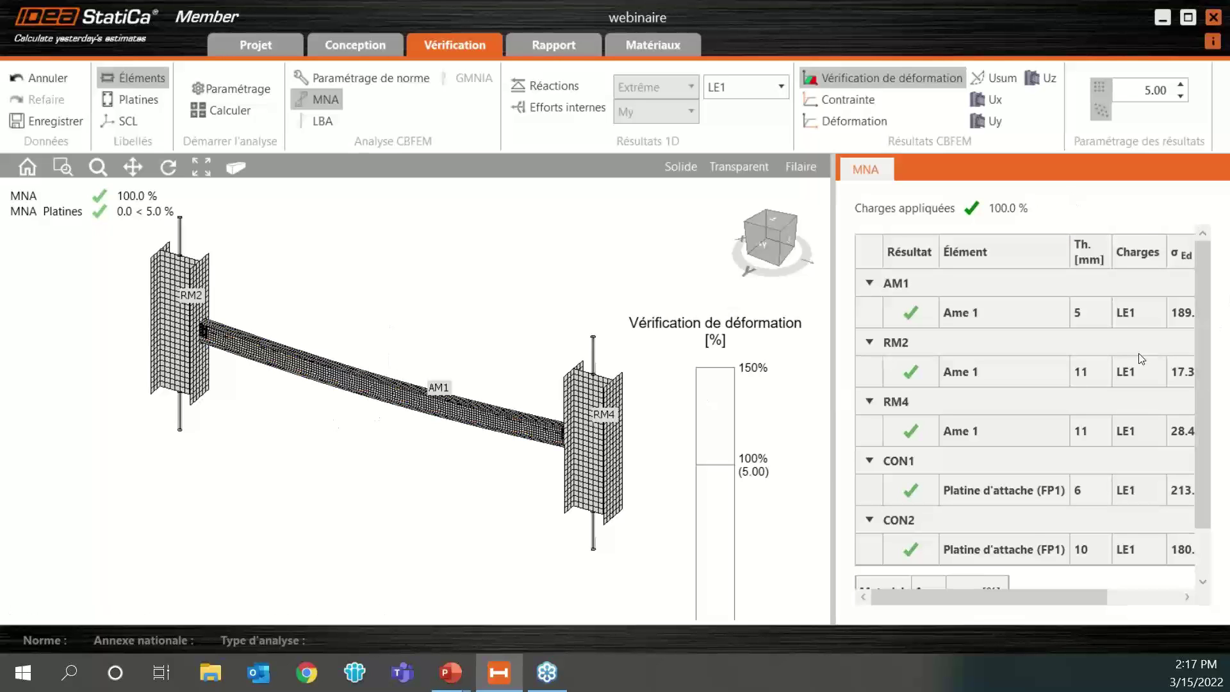
scroll(1094, 449, "down", 2)
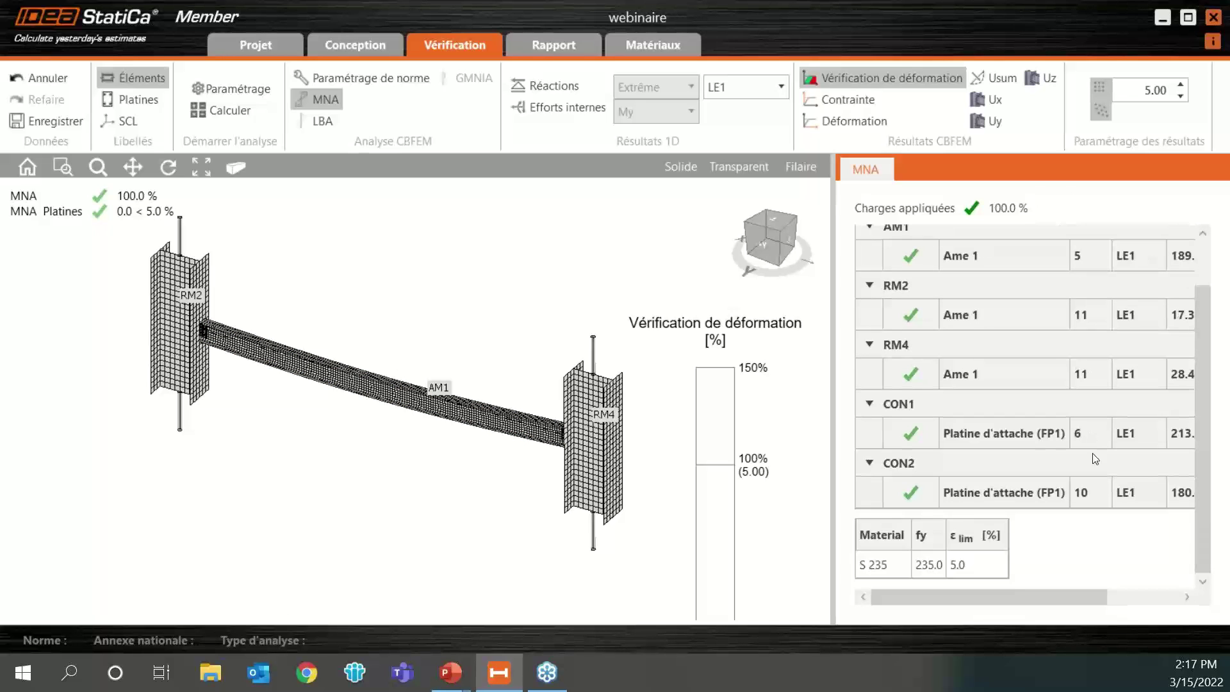
scroll(1094, 456, "up", 2)
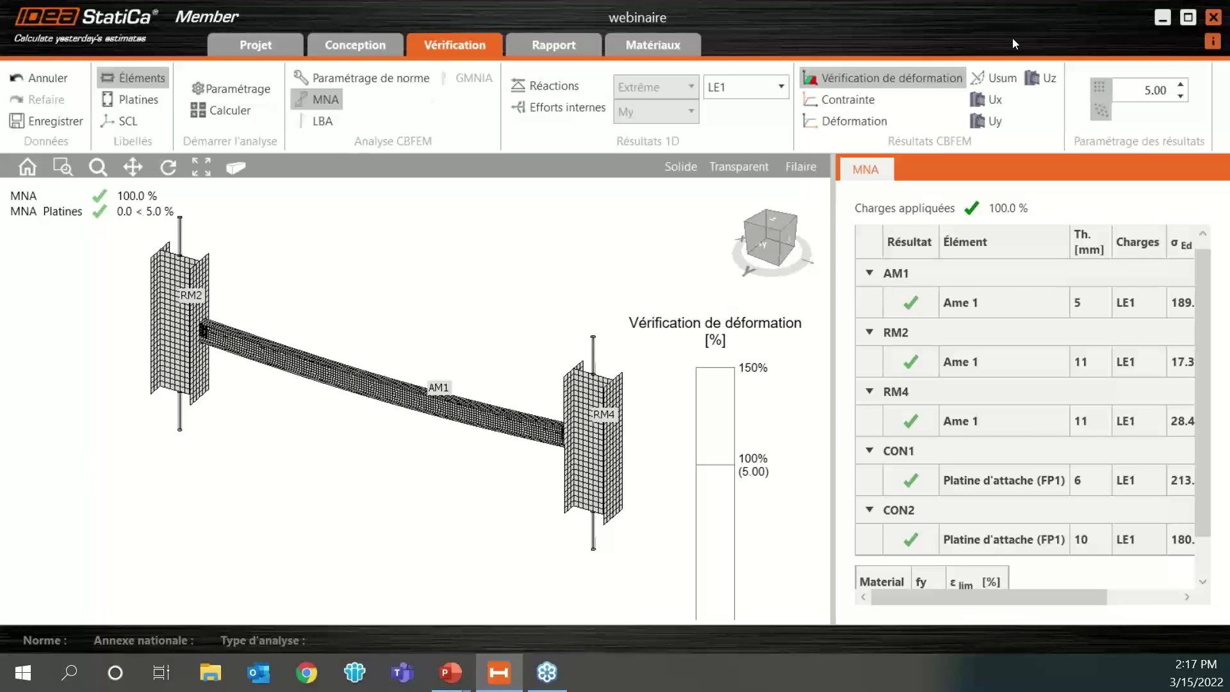
Step: Display the MNA total displacement Usum on the model and set the deformation scale to 20
left_click(988, 84)
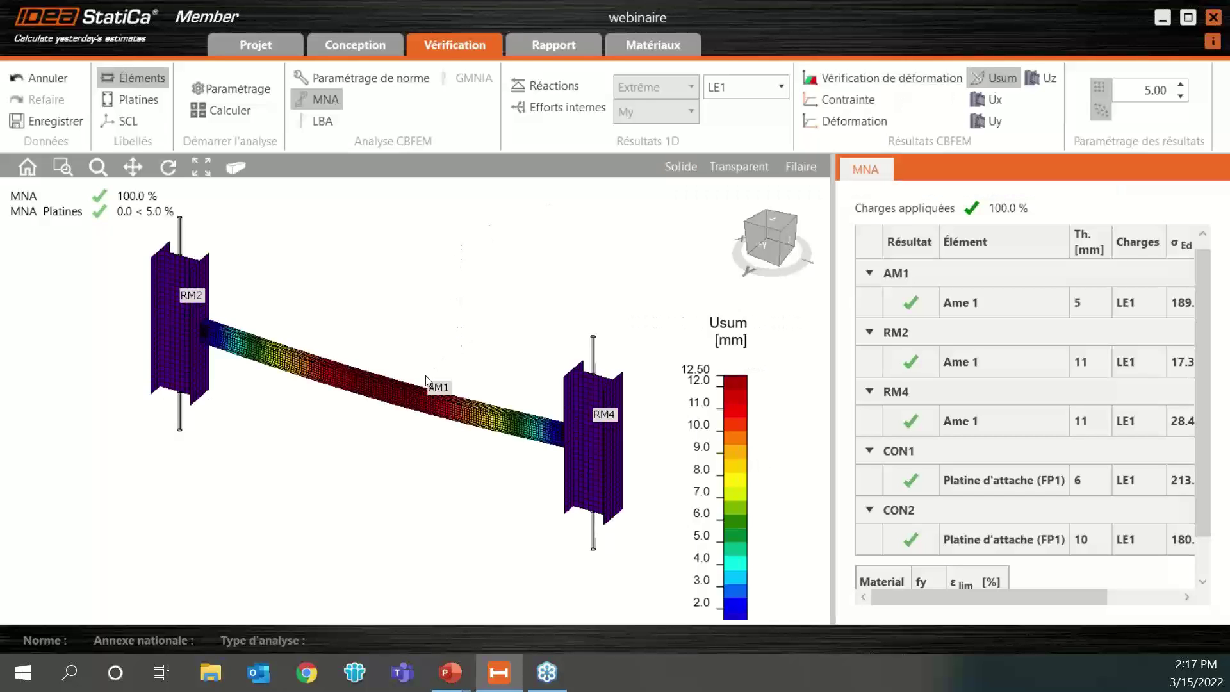
scroll(422, 391, "up", 3)
scroll(454, 373, "down", 3)
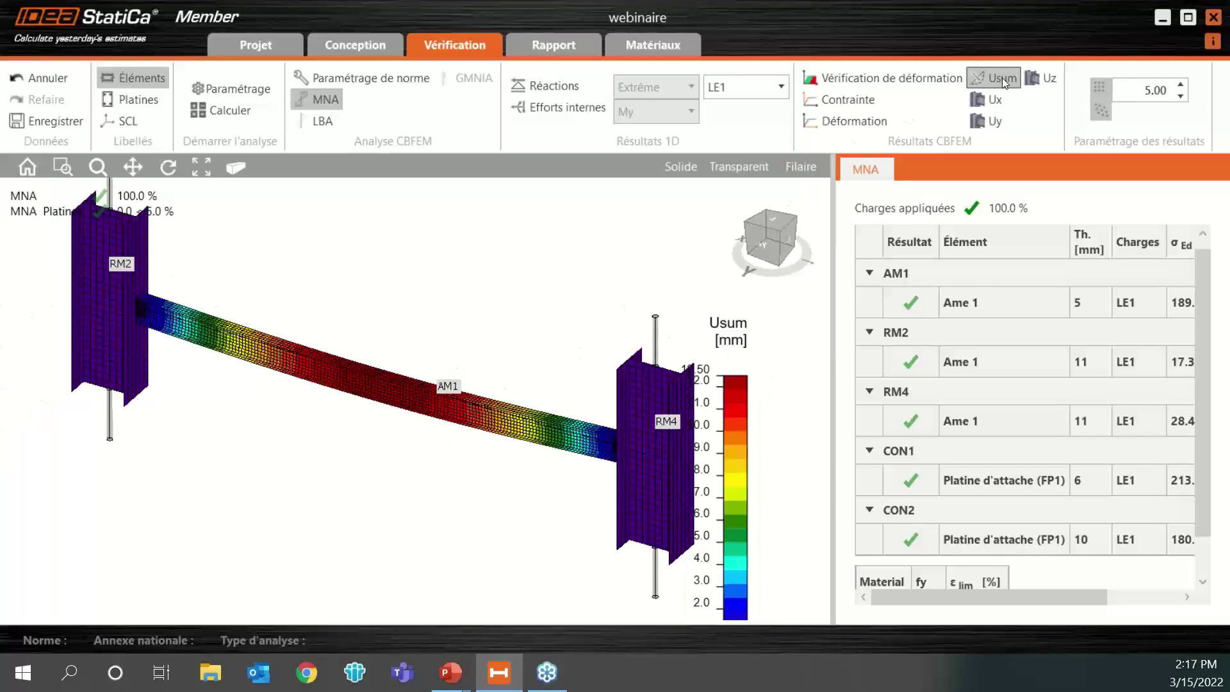
double_click(1148, 92)
type("20")
key("Return")
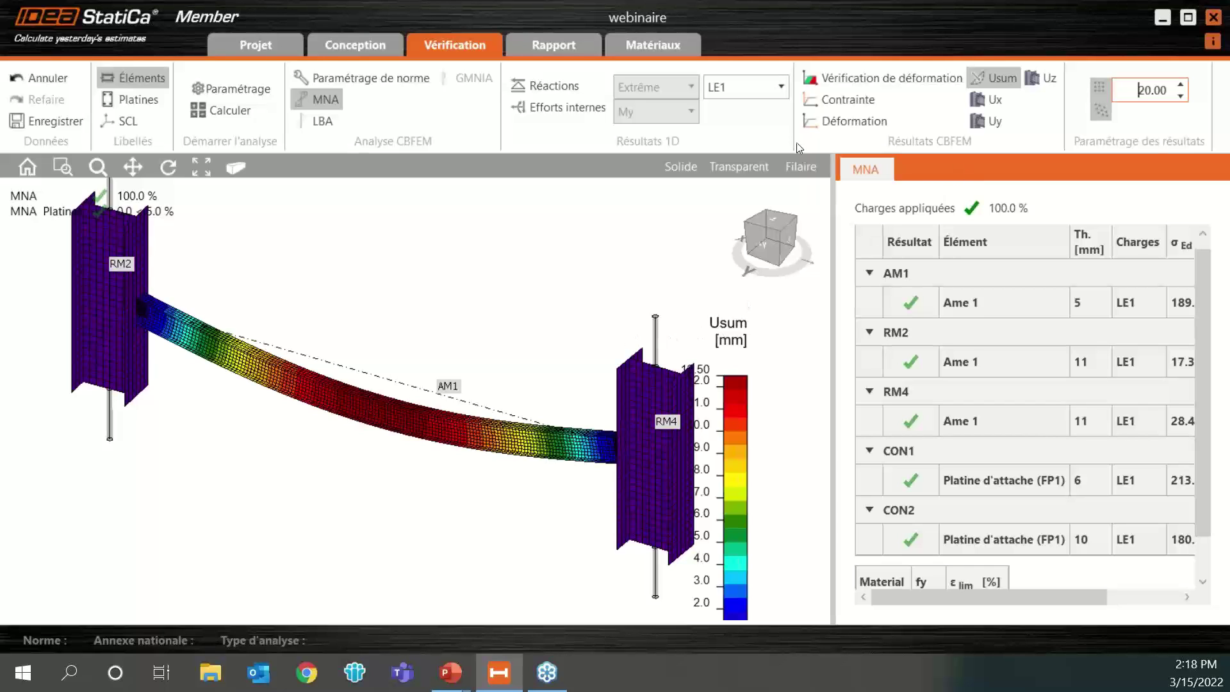
Step: Switch the analysis type to LBA and run the linear buckling calculation
left_click(317, 121)
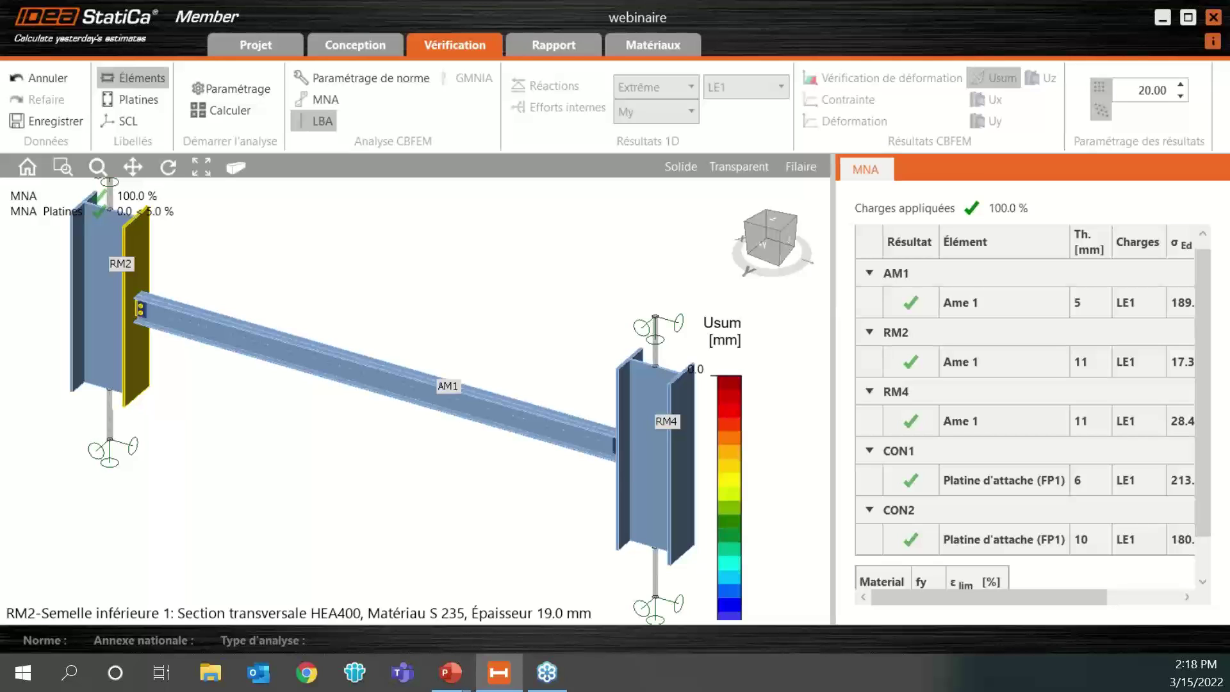
left_click(225, 111)
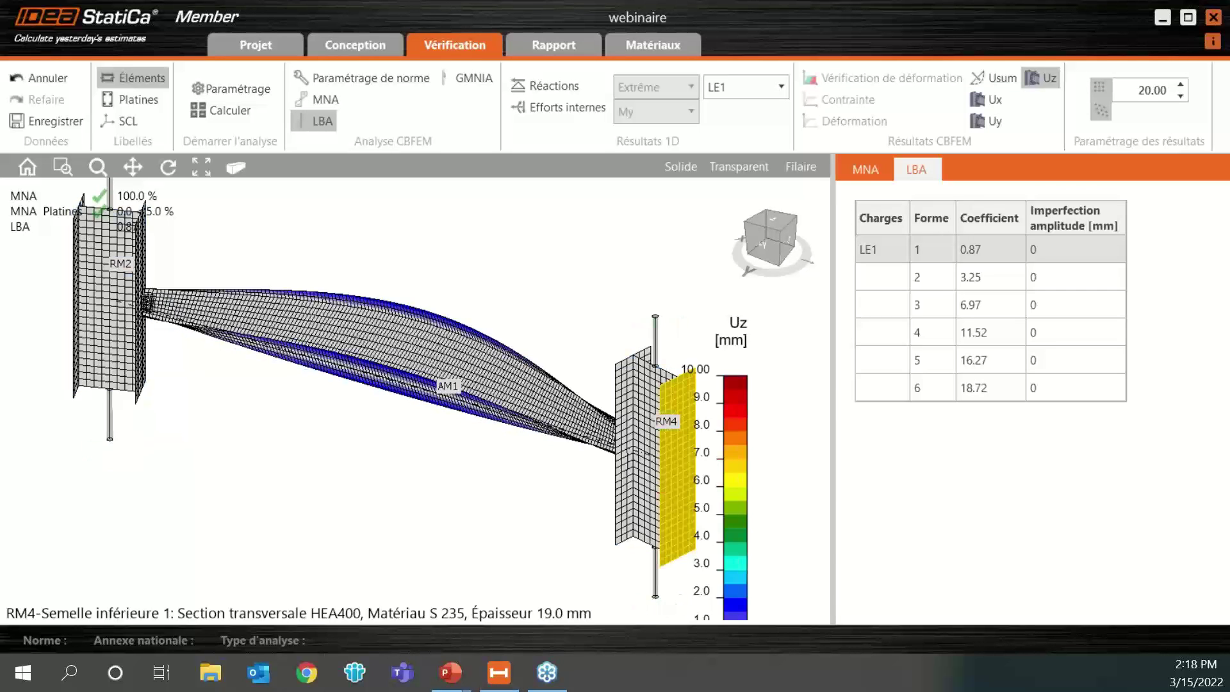
scroll(443, 387, "down", 2)
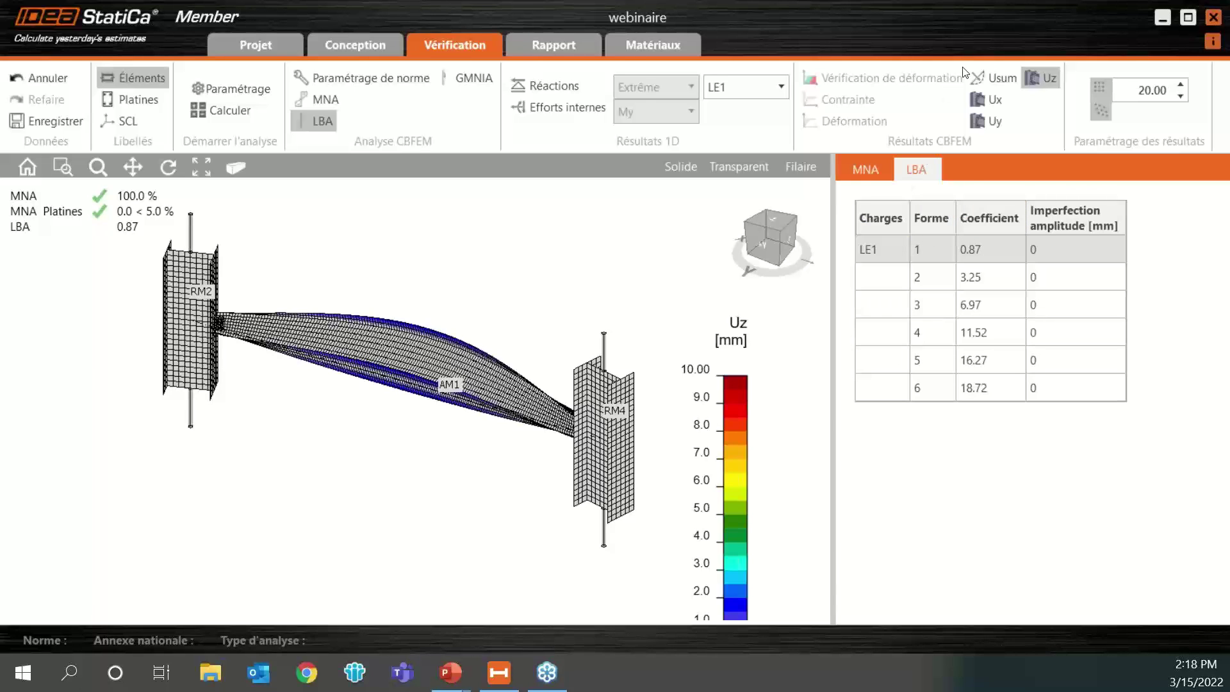
Step: Display the total displacement Usum for the first buckling mode and set the deformation scale to 5
left_click(989, 72)
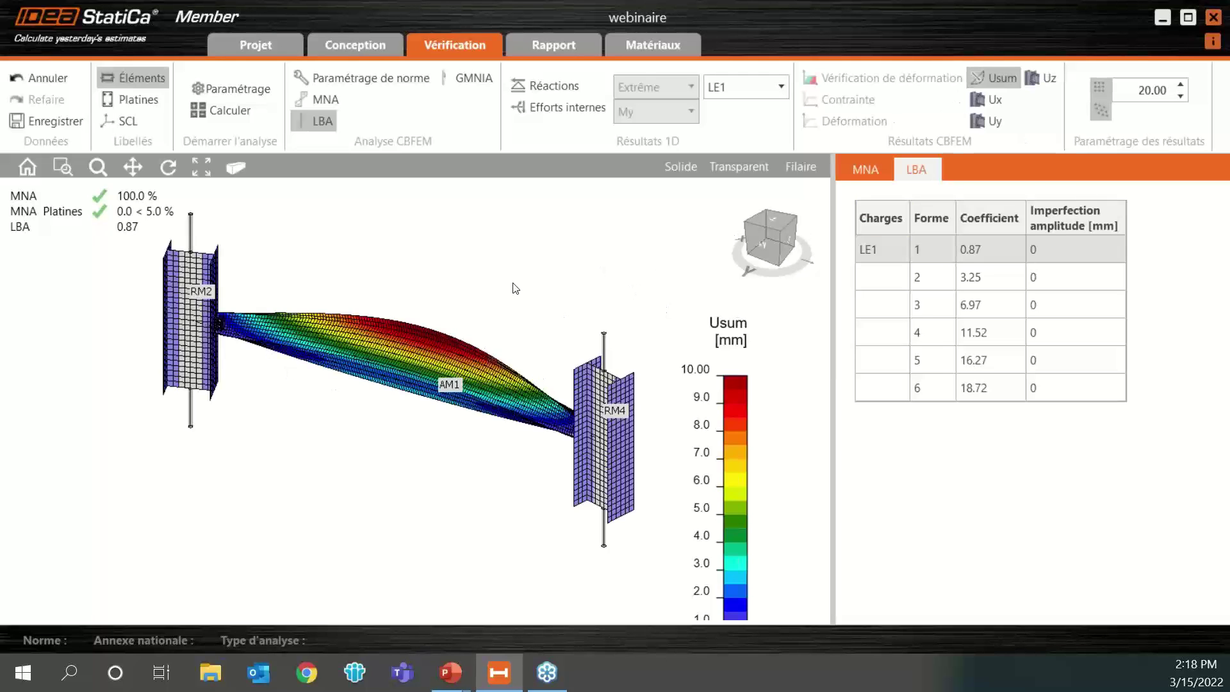
double_click(1140, 91)
type("5")
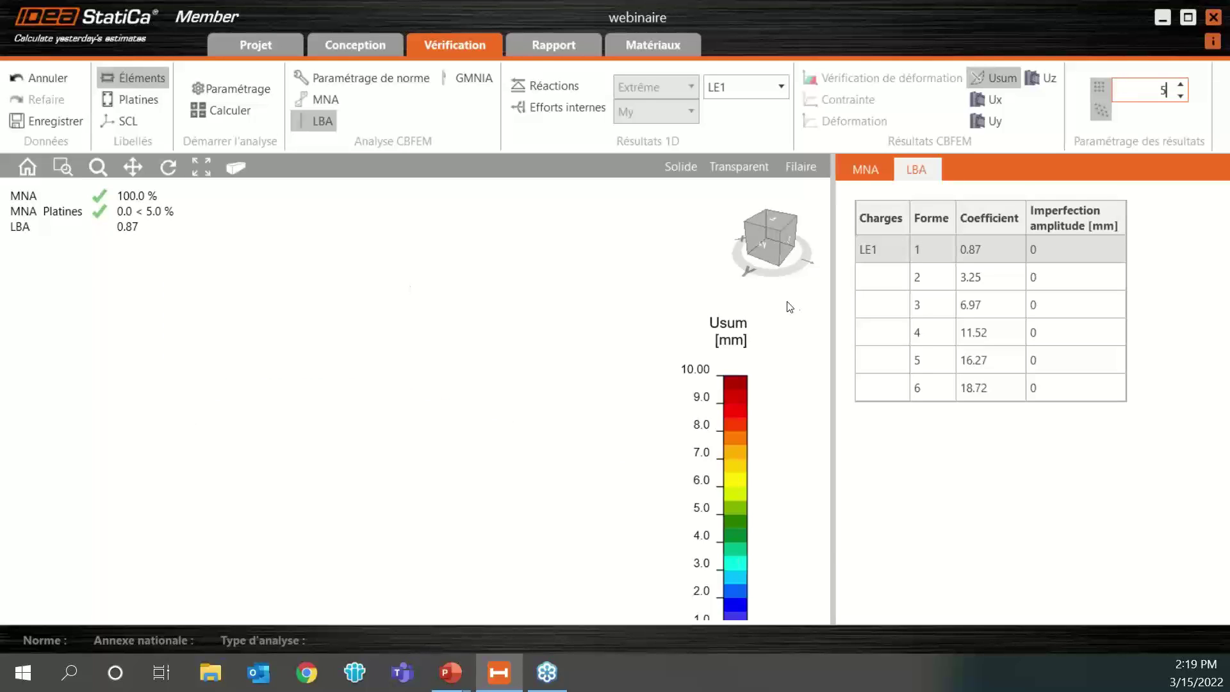
scroll(396, 368, "up", 2)
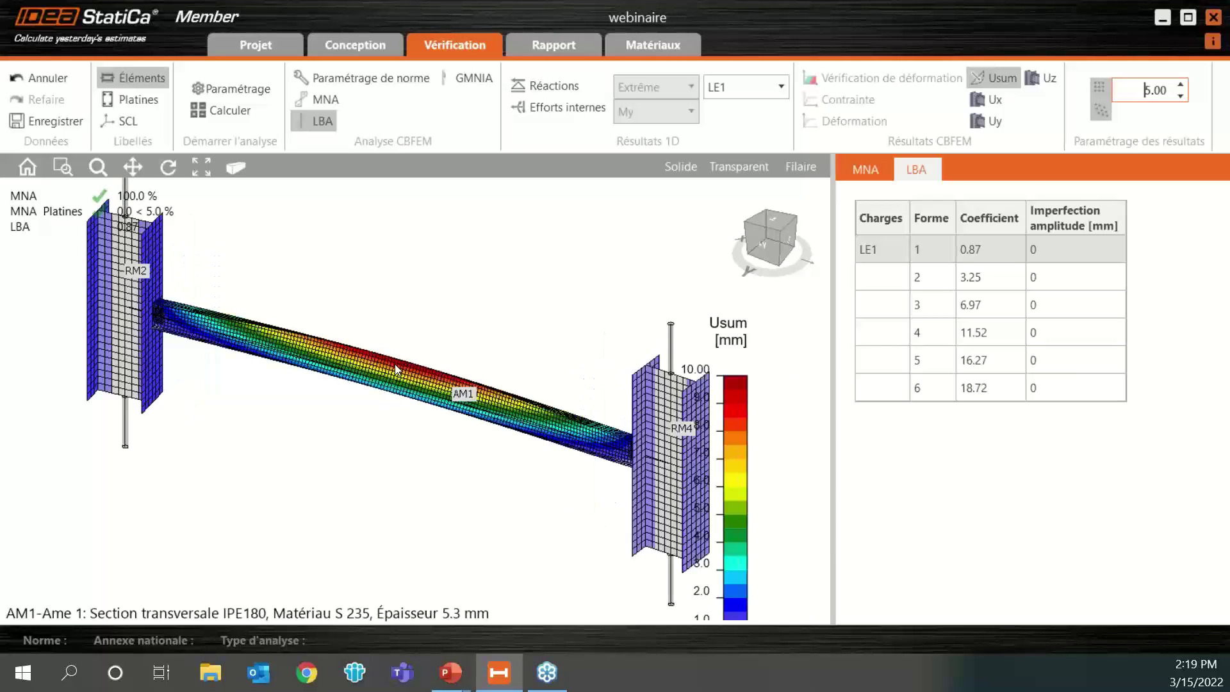
scroll(396, 367, "down", 1)
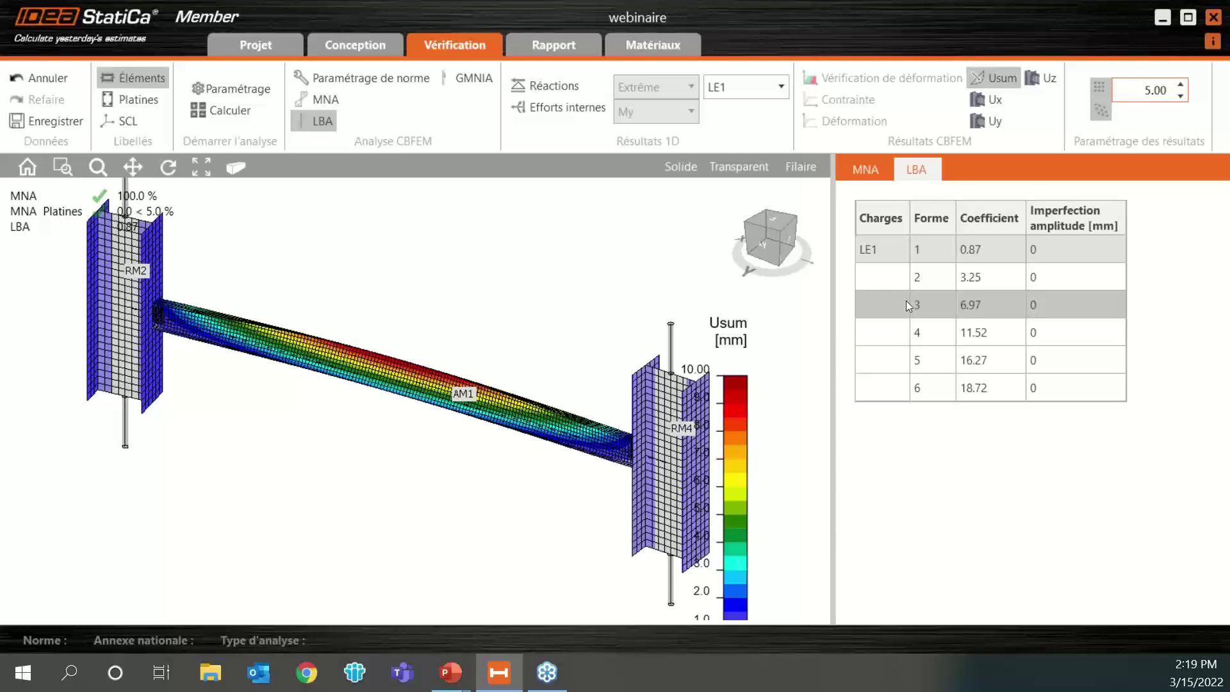
Step: Compare the shapes of buckling modes 2 and 6 on the beam, then return to mode 1
left_click(1000, 282)
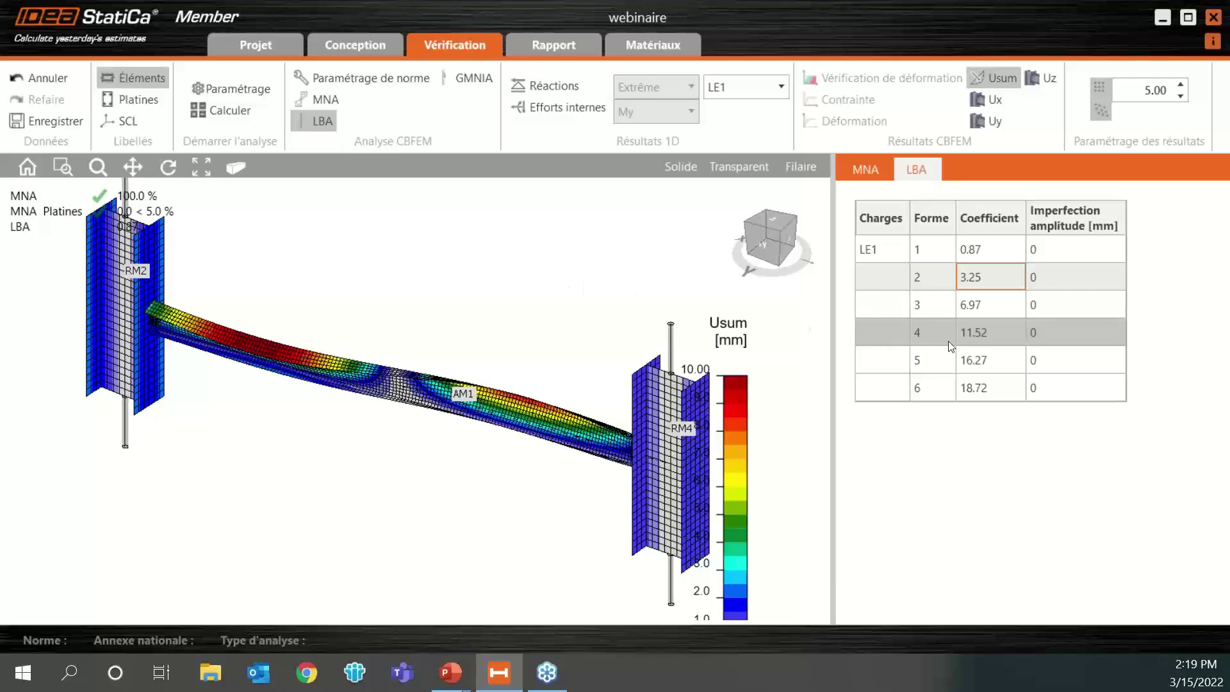
left_click(921, 392)
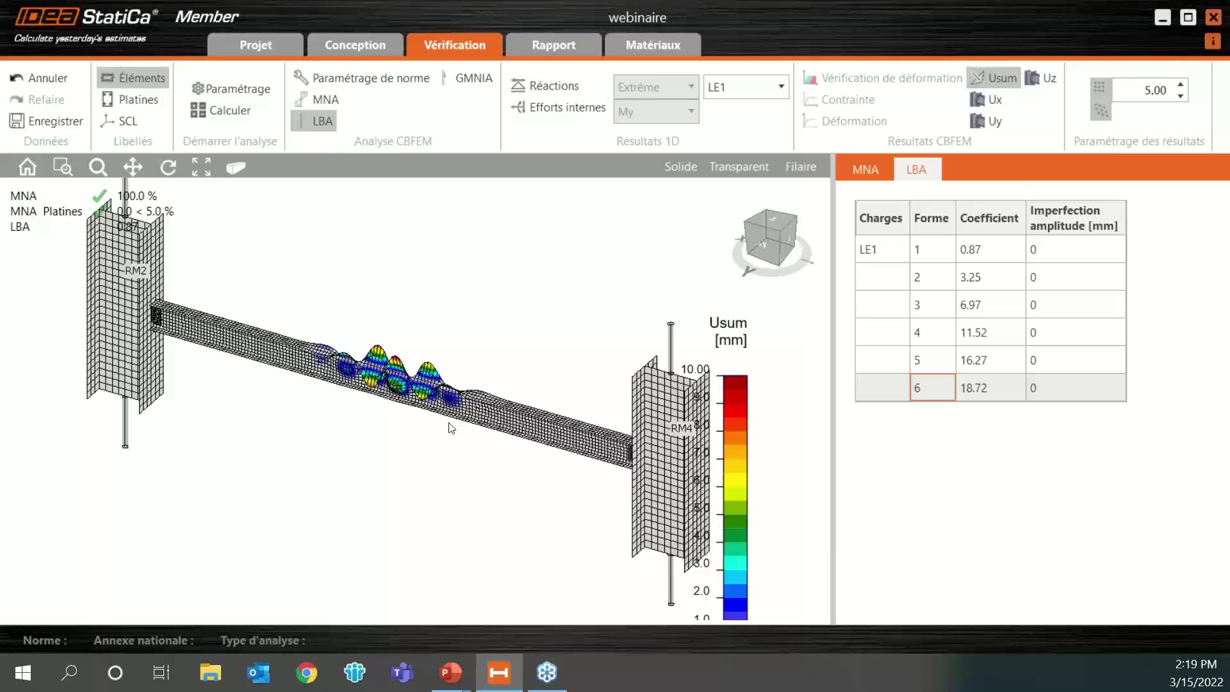
scroll(412, 431, "up", 1)
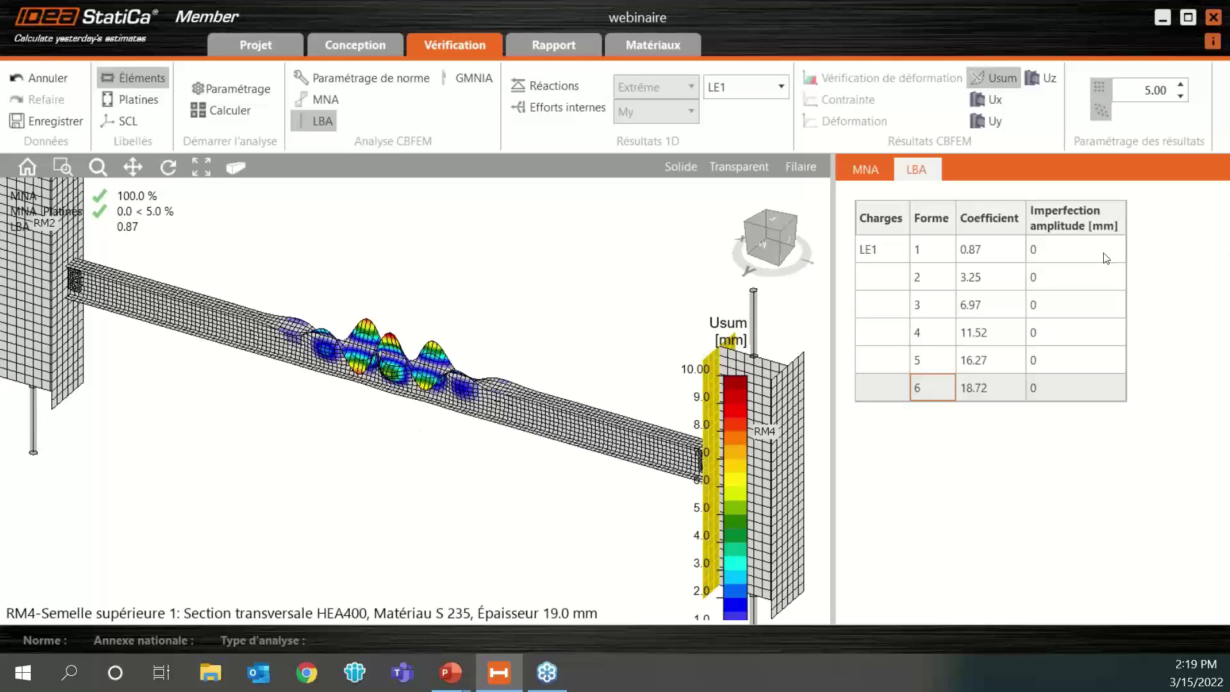
left_click(940, 243)
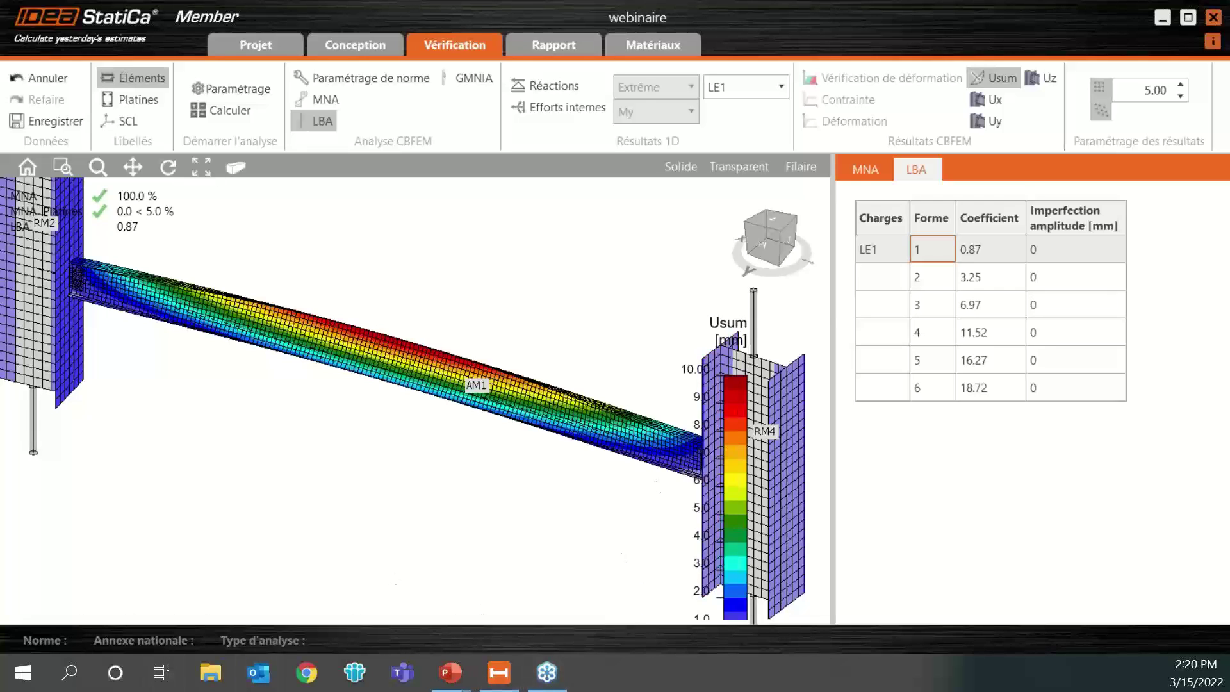
Step: Switch to the PowerPoint presentation and go back to the slide with the buckling curve and bow imperfection tables
key("alt+Tab")
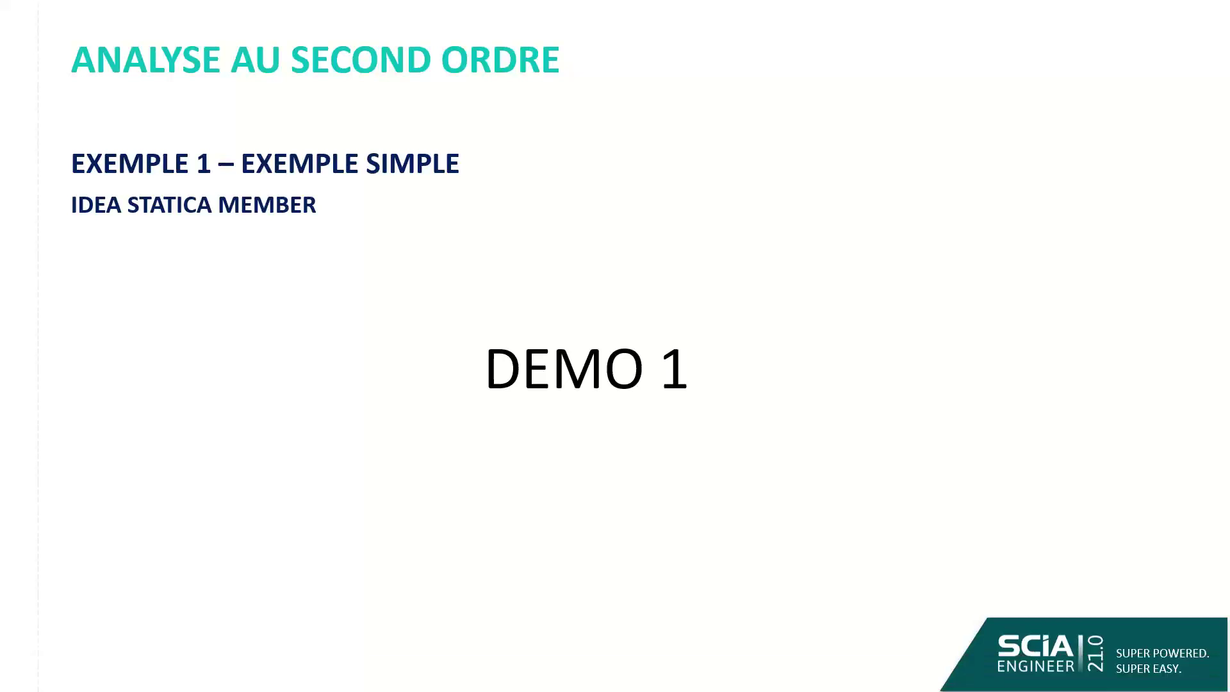
key("Left")
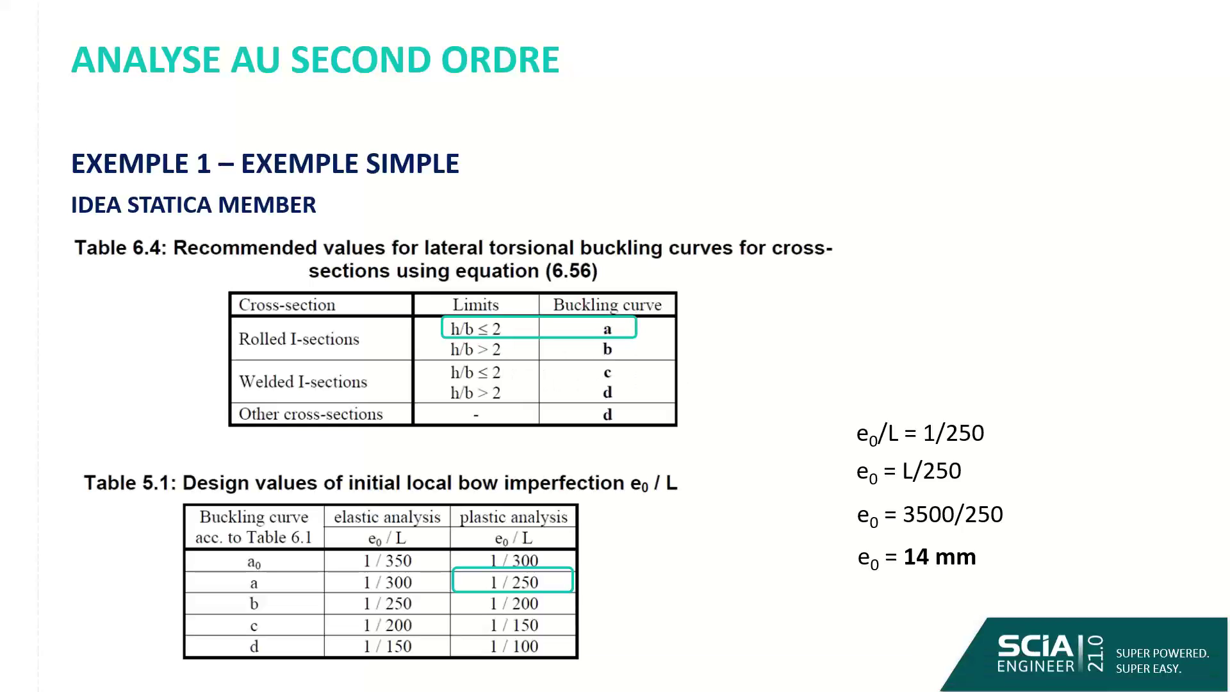
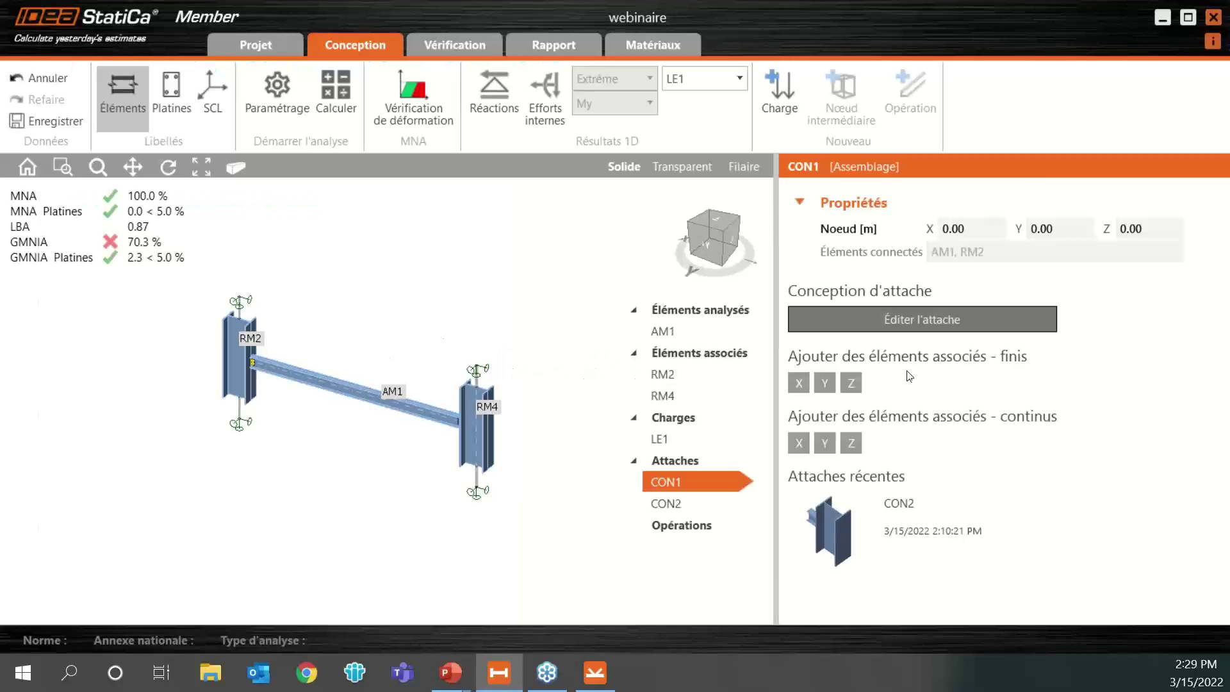
Step: Switch to the CON1 connection window, maximize it and delete the fin plate operation FP1
left_click(604, 687)
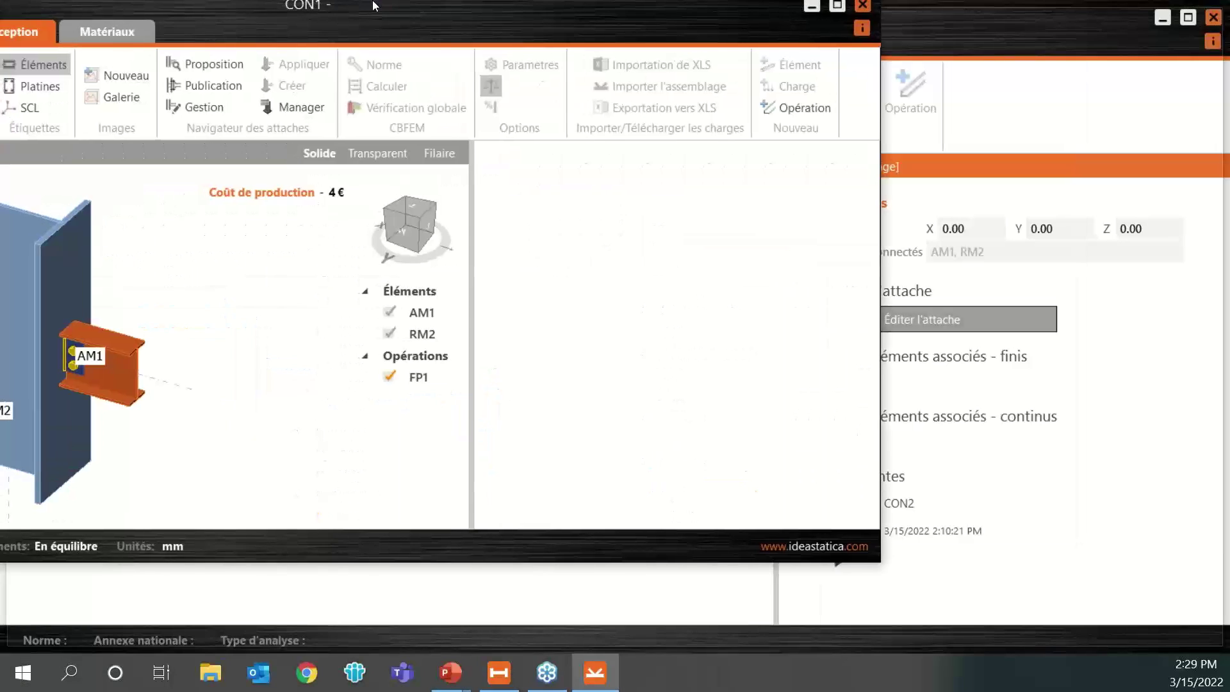
double_click(374, 6)
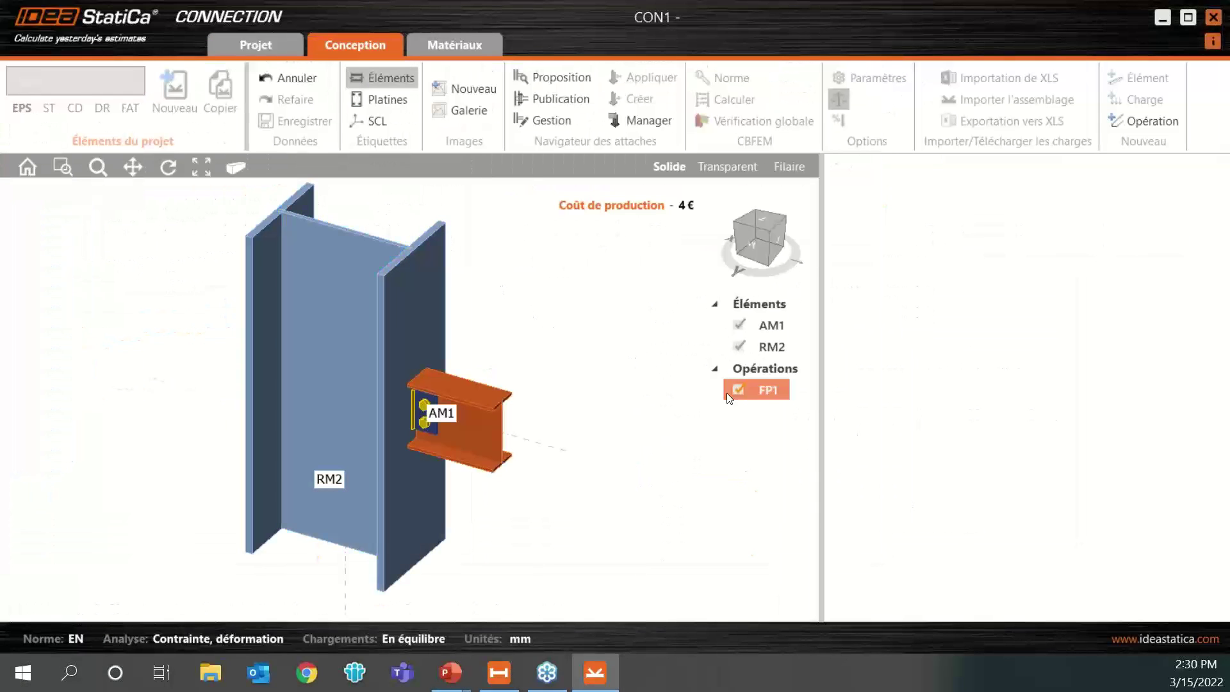
left_click(752, 390)
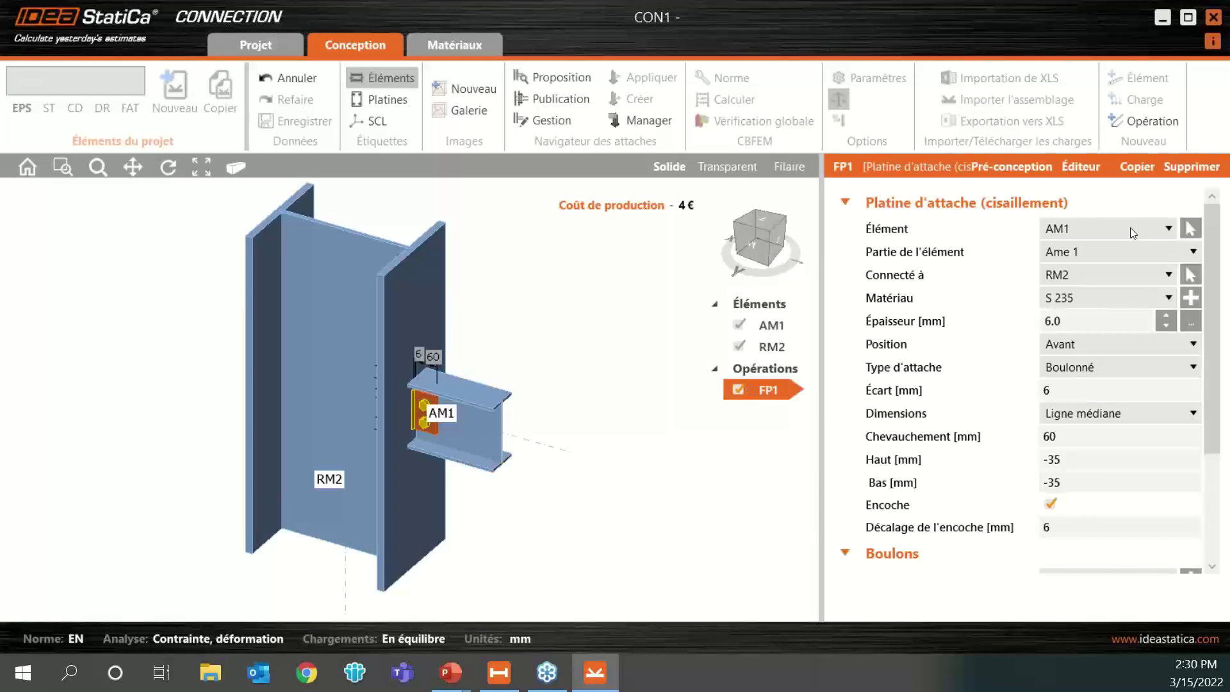
left_click(1193, 167)
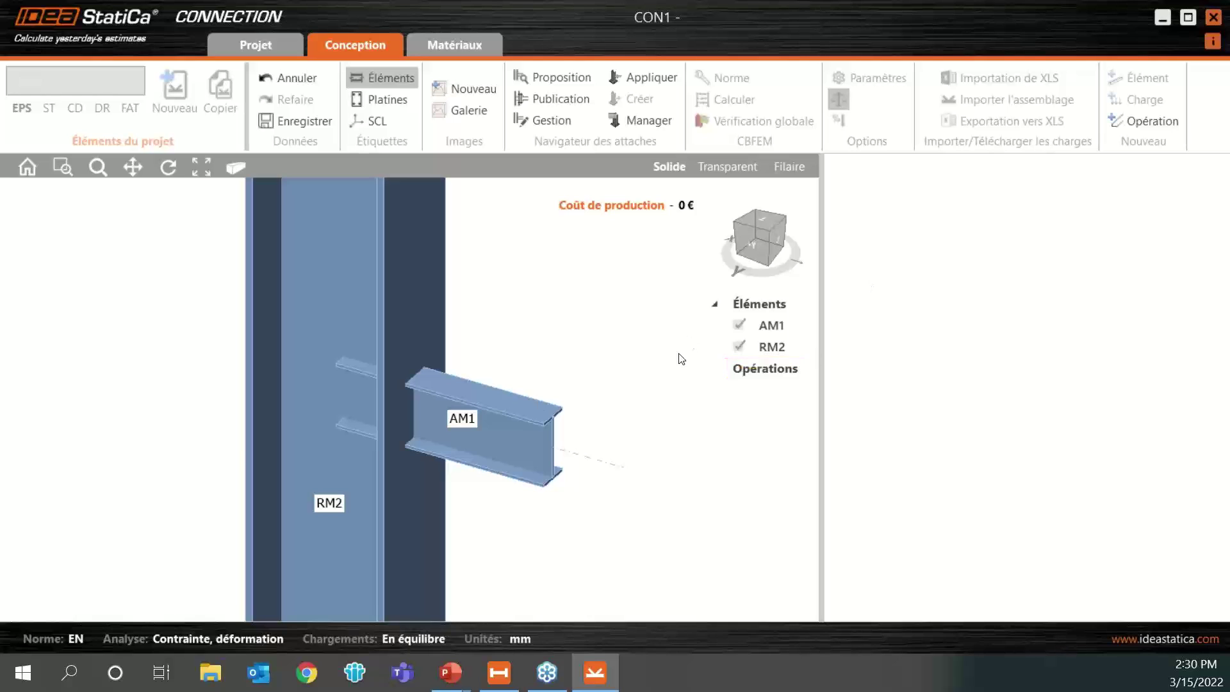
Step: Connect beam AM1 to column RM2 using the "End plate with widener" design template with M16 8.8 bolts
left_click(496, 413)
right_click(495, 412)
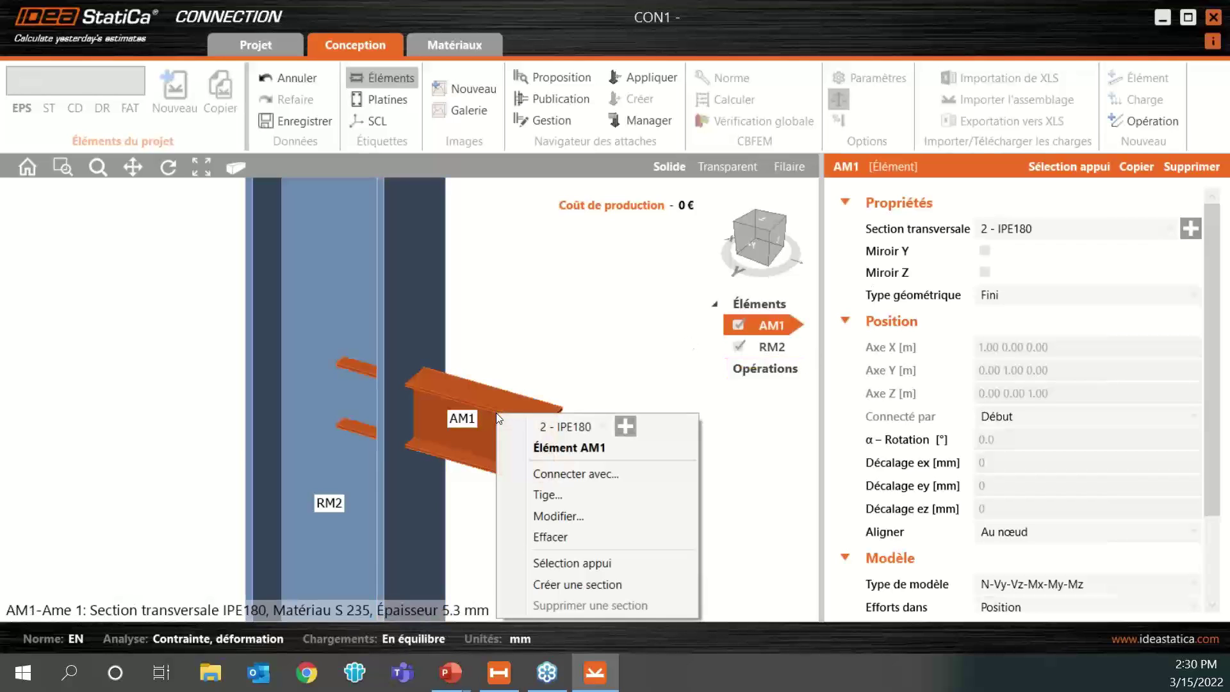
left_click(548, 478)
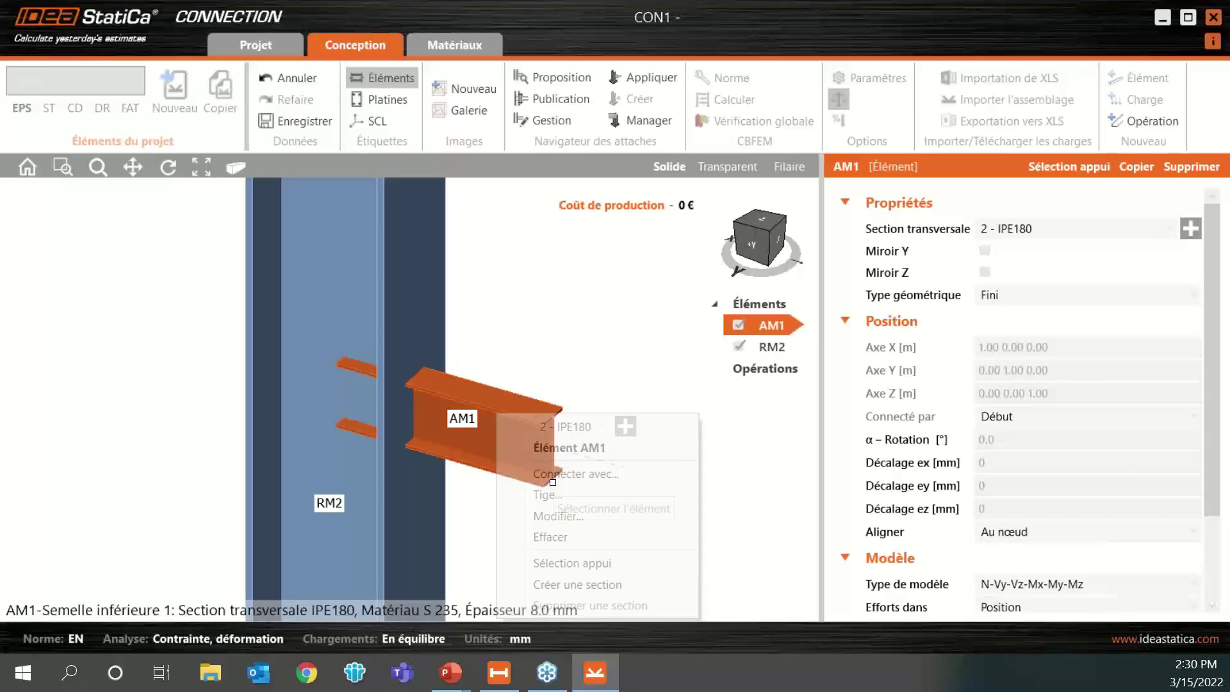
left_click(341, 294)
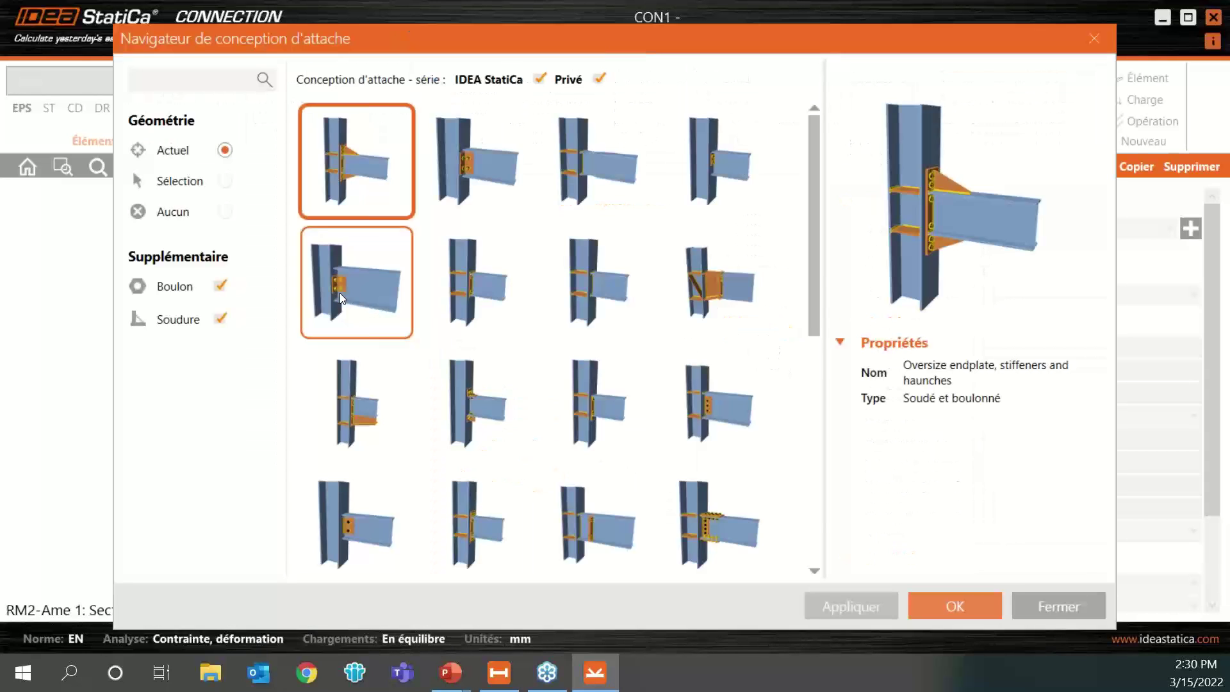
left_click(358, 405)
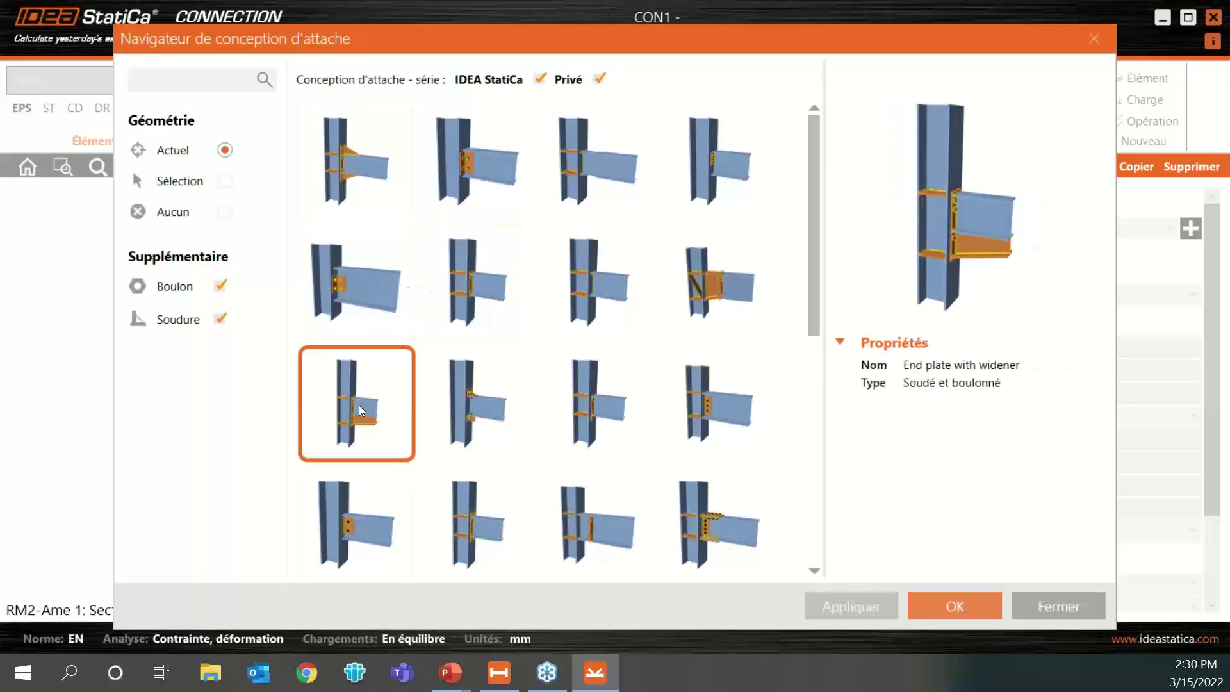
left_click(953, 612)
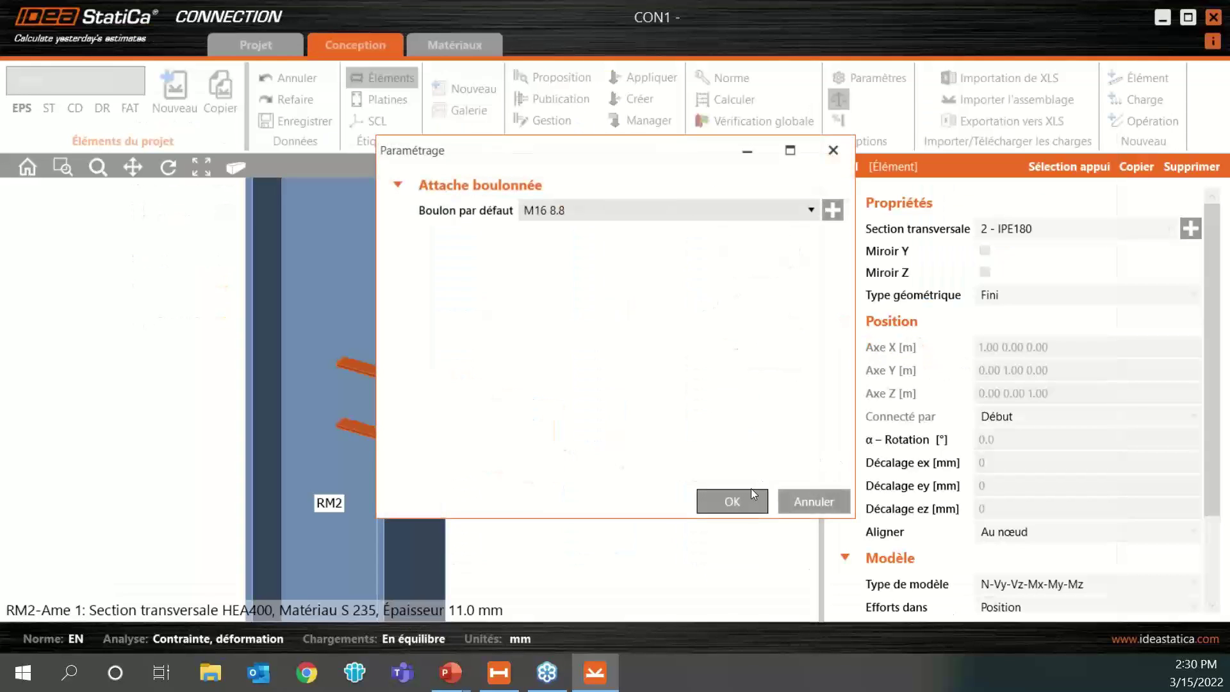
left_click(751, 494)
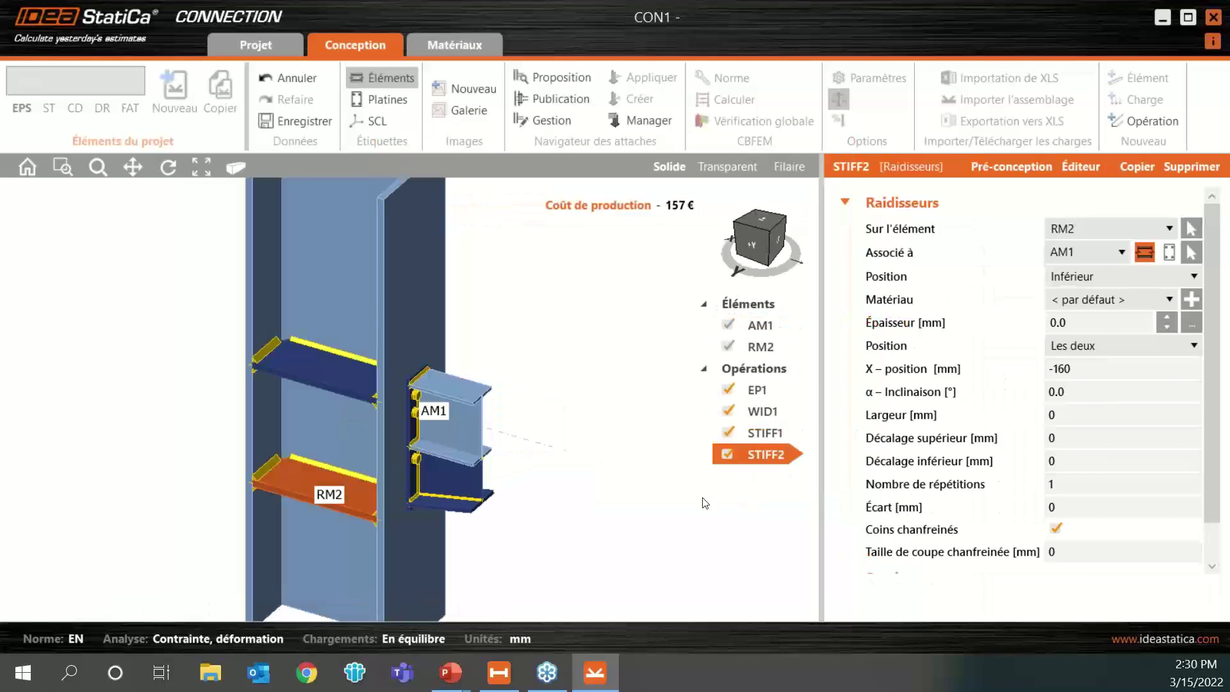
Step: Delete both column stiffeners STIFF2 and STIFF1, and set the thickness of widener WID1 to 5 mm
left_click(1199, 166)
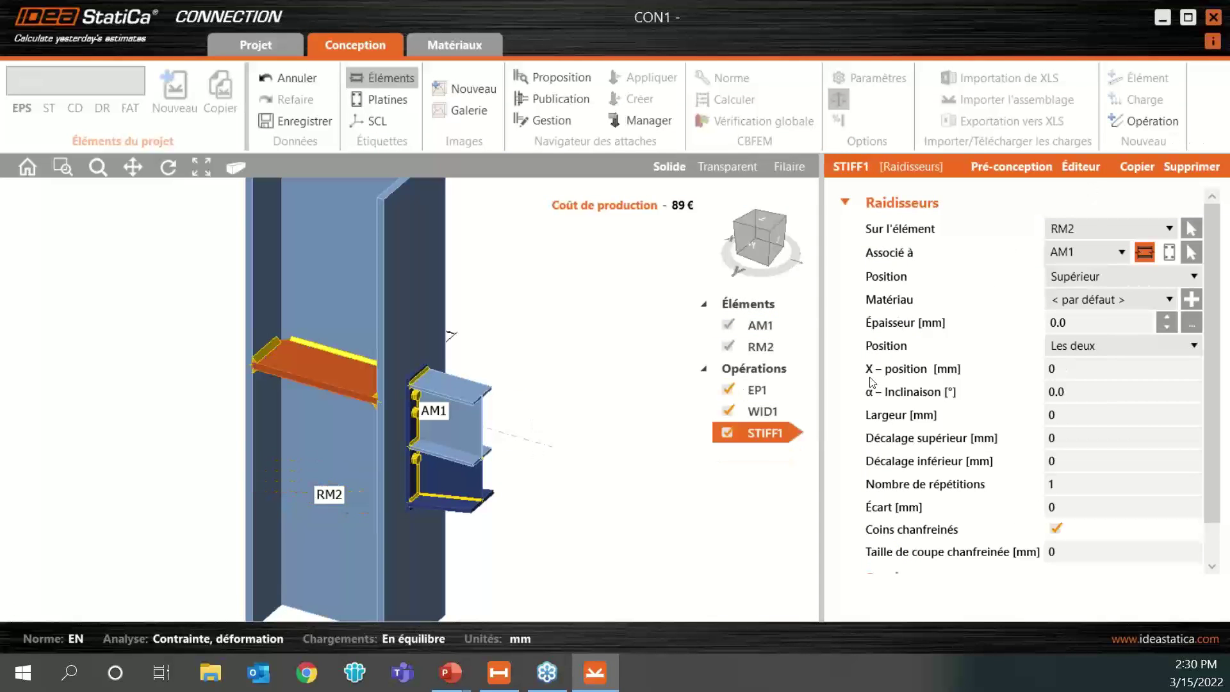
left_click(1189, 171)
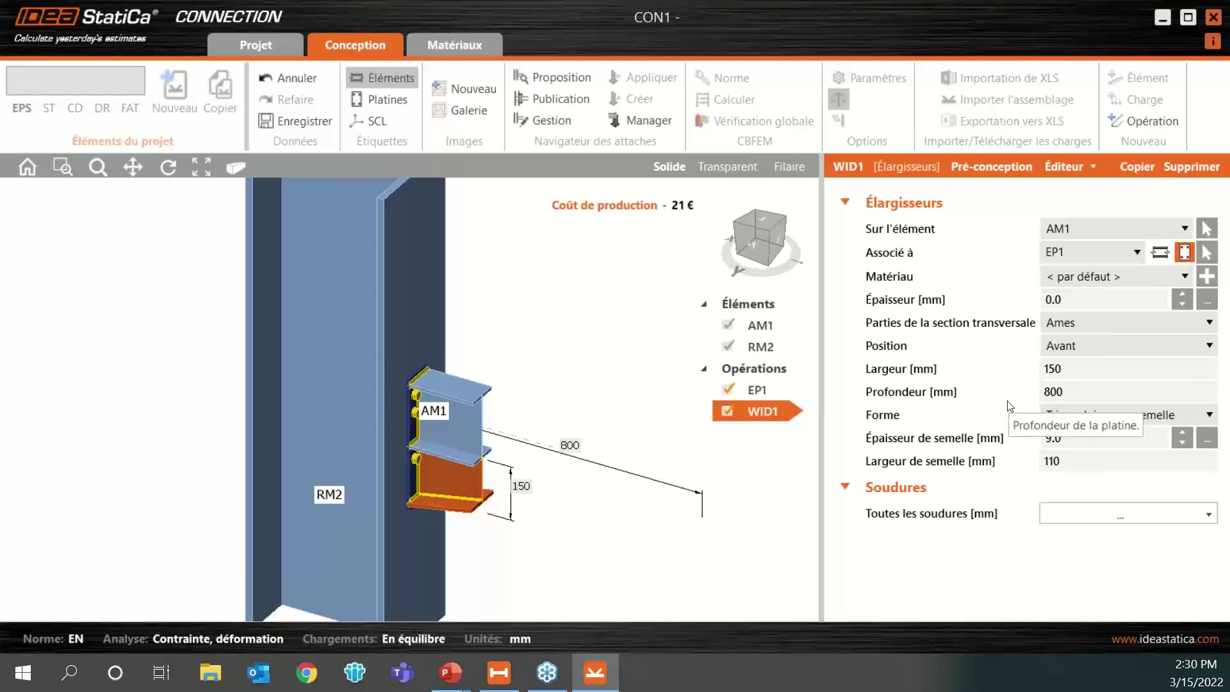
left_click(1092, 300)
key("BackSpace")
key("BackSpace")
key("BackSpace")
type("5")
key("Tab")
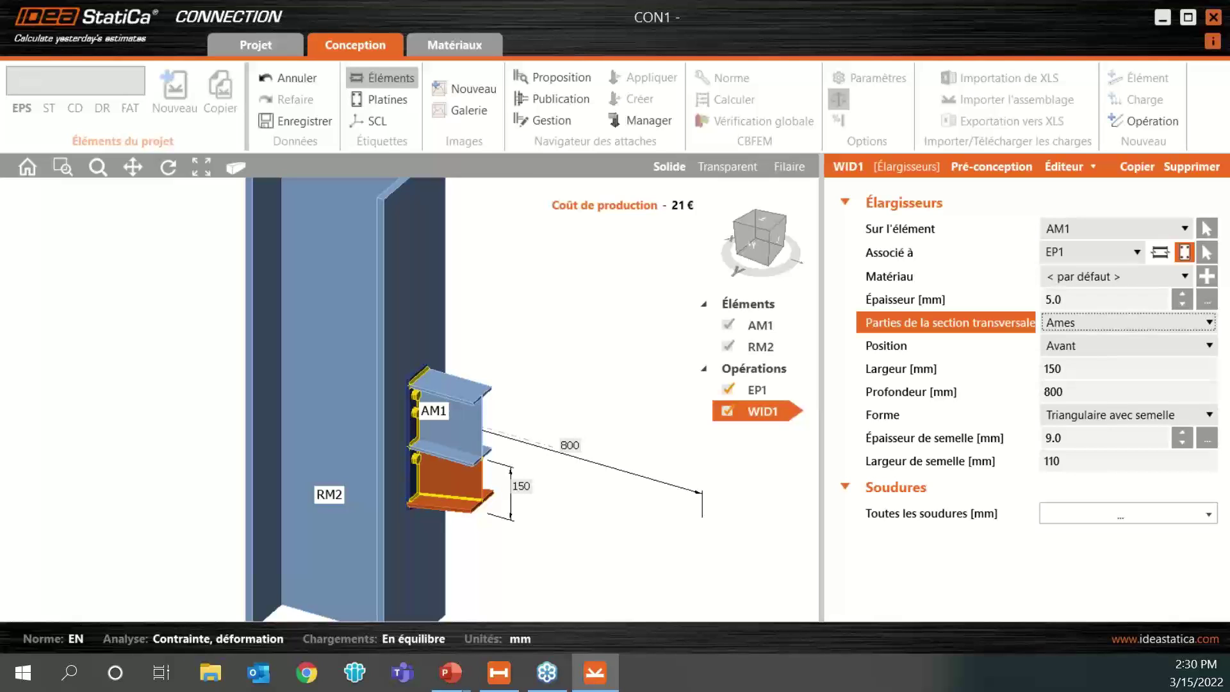
Step: Set the widener's width to 200 mm and its depth to 600 mm
left_click(1078, 371)
key("BackSpace")
key("BackSpace")
key("BackSpace")
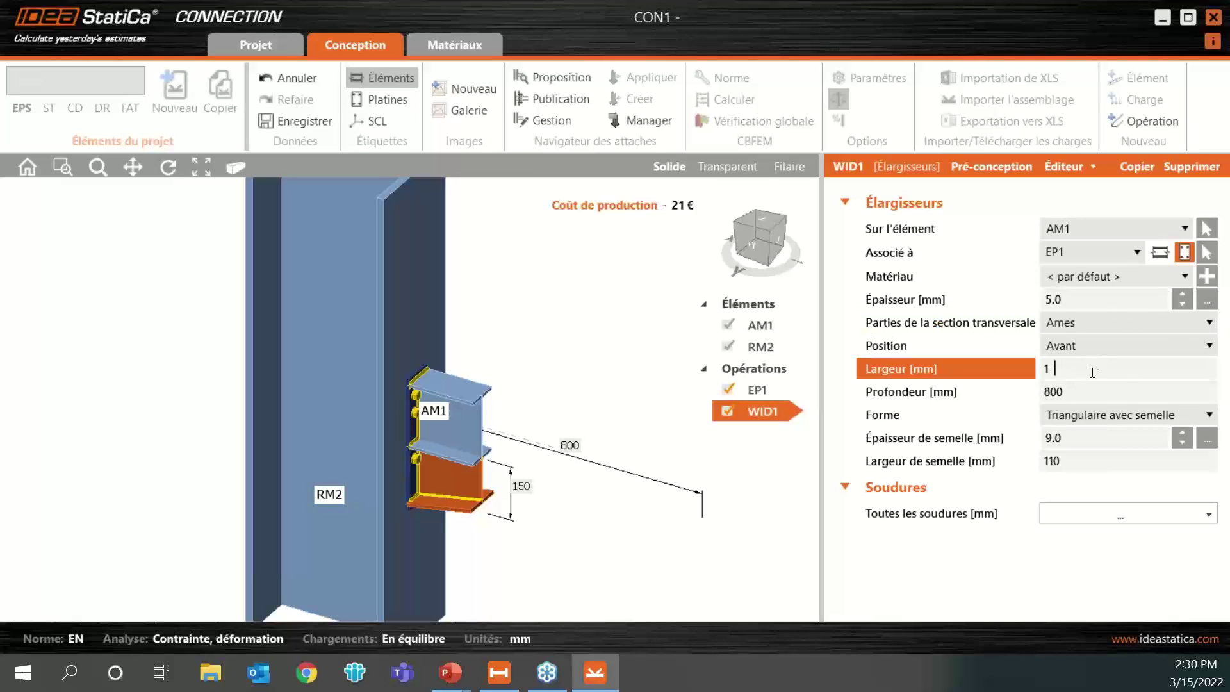
type("200")
key("Tab")
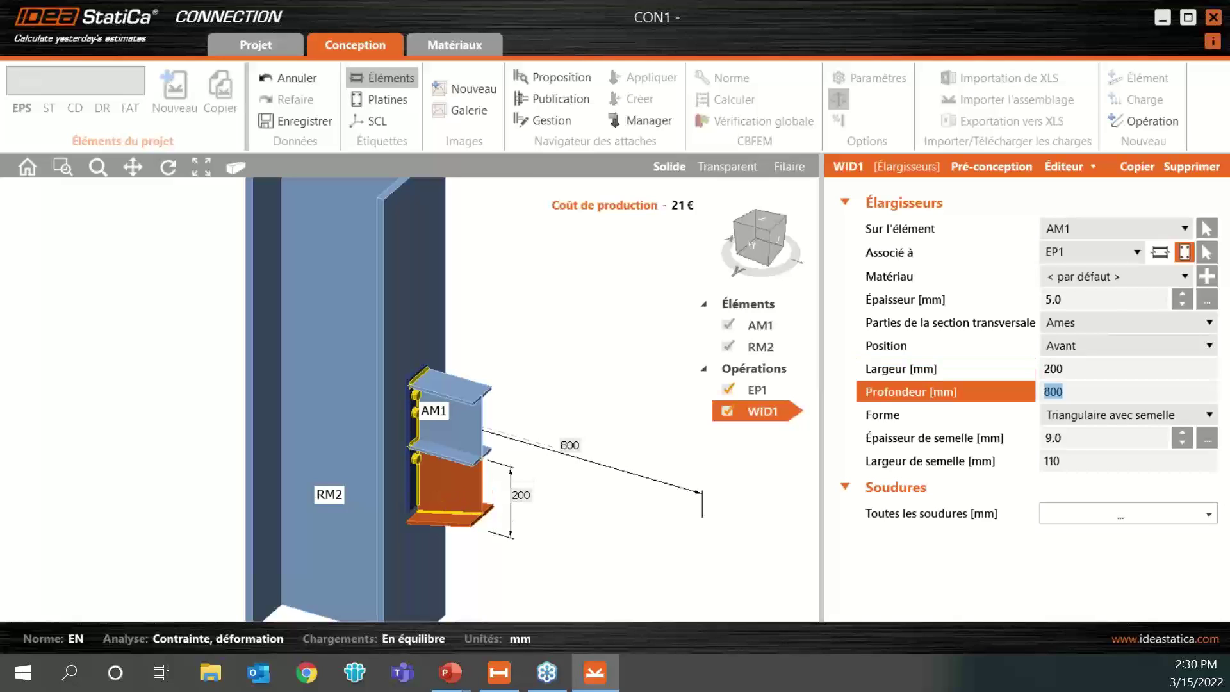
type("600")
key("Tab")
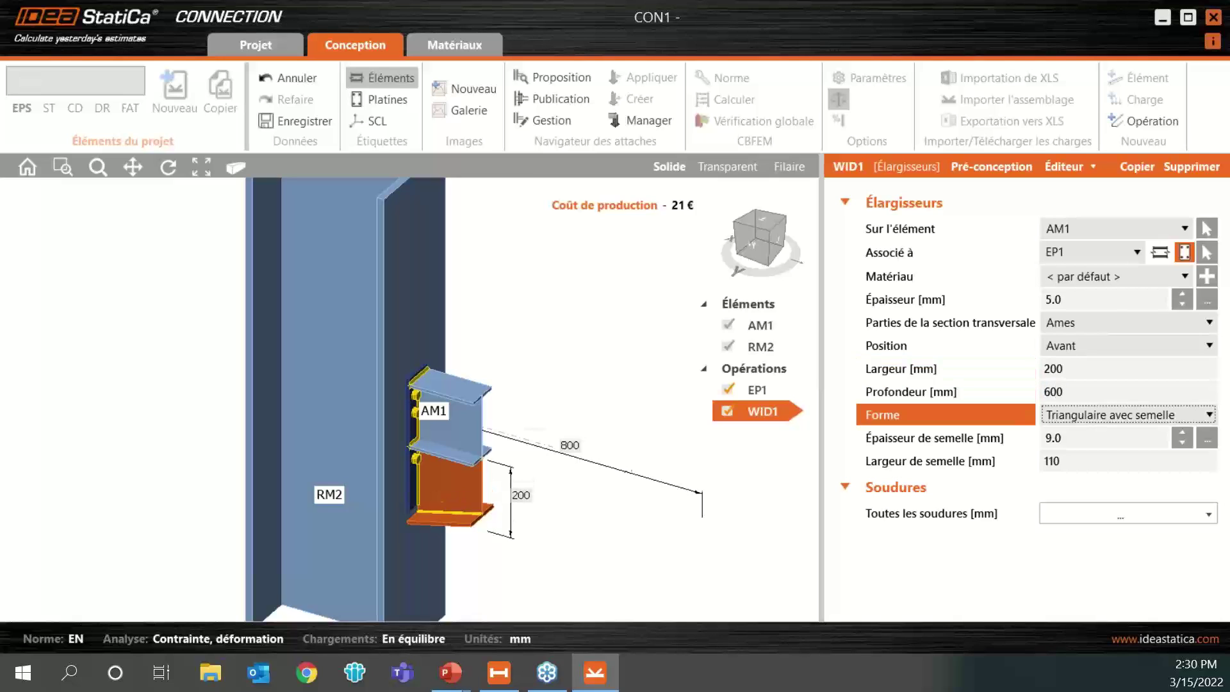
Step: Set the widener's flange width to 90 mm and all its welds to 4 mm
left_click(1089, 464)
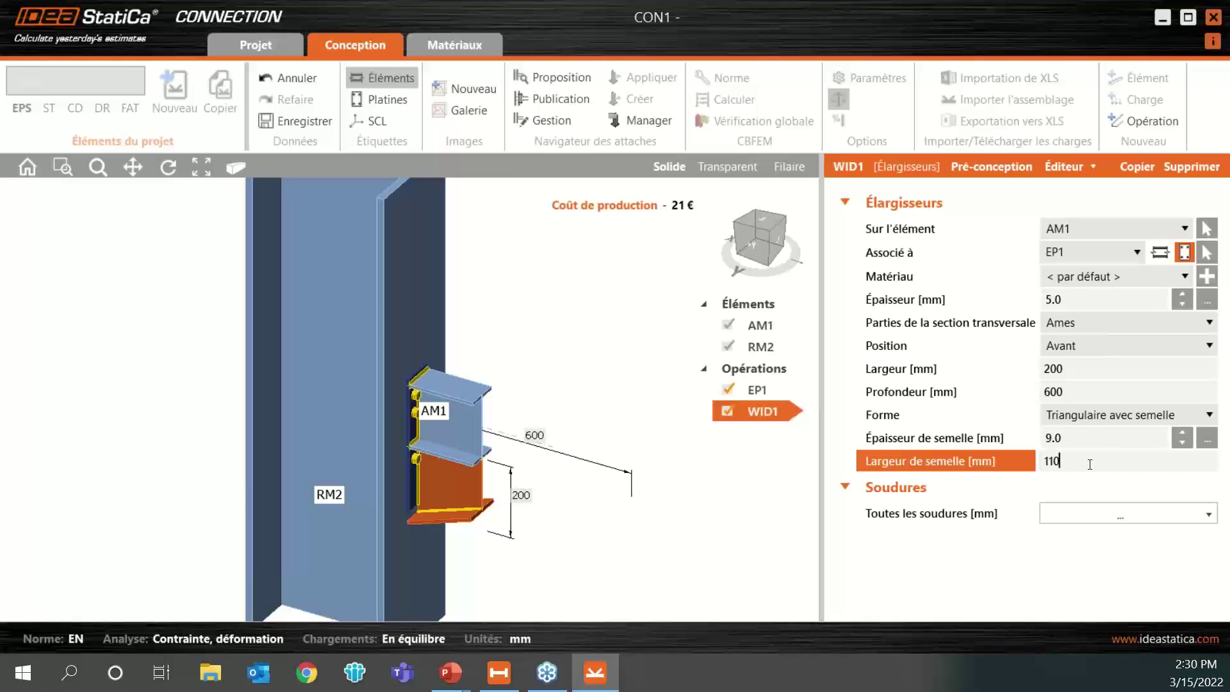
type("90")
key("BackSpace")
key("BackSpace")
key("BackSpace")
key("BackSpace")
key("BackSpace")
type("90")
key("Tab")
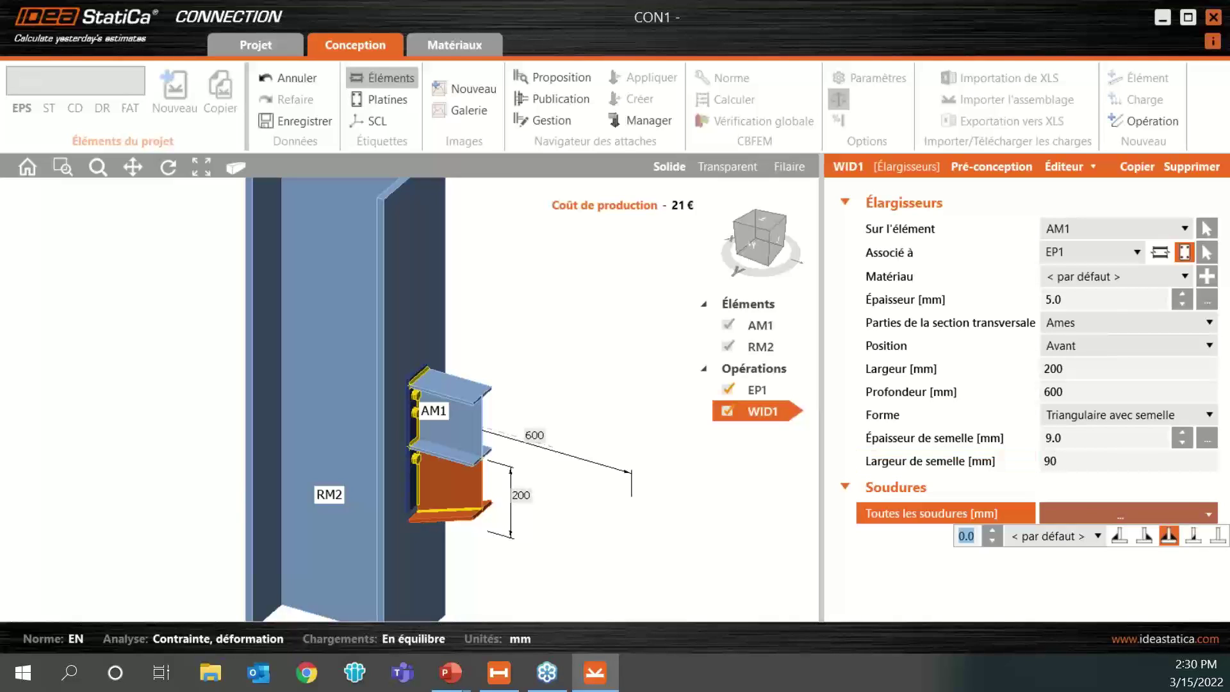
type("4")
left_click(942, 575)
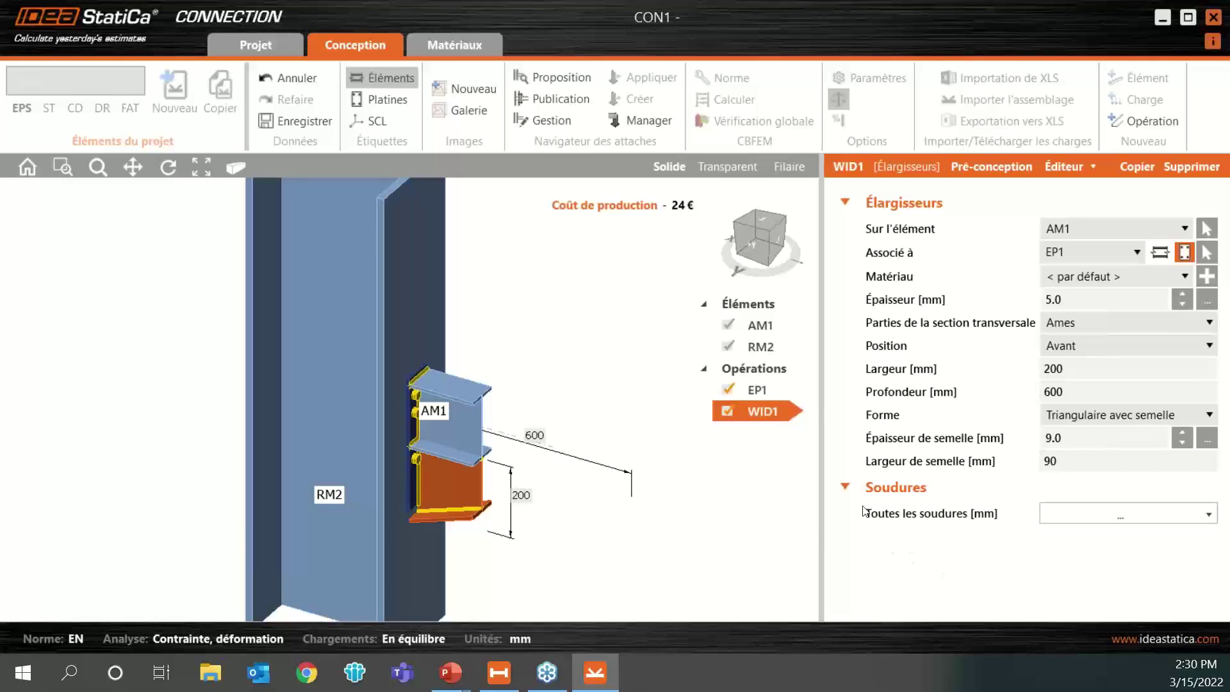
Step: Set the offsets of end plate EP1 to 5 mm top, 10 mm left, 200 mm bottom and 10 mm right
left_click(775, 397)
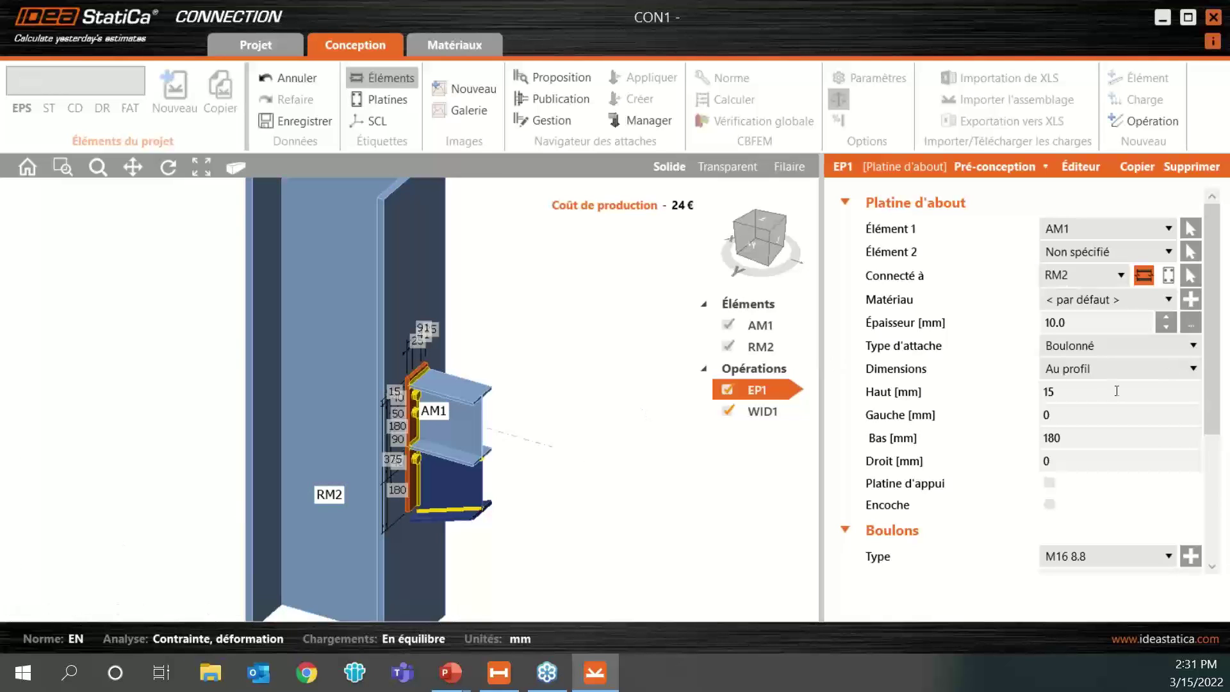
left_click(1098, 396)
key("BackSpace")
key("BackSpace")
type("5")
key("Tab")
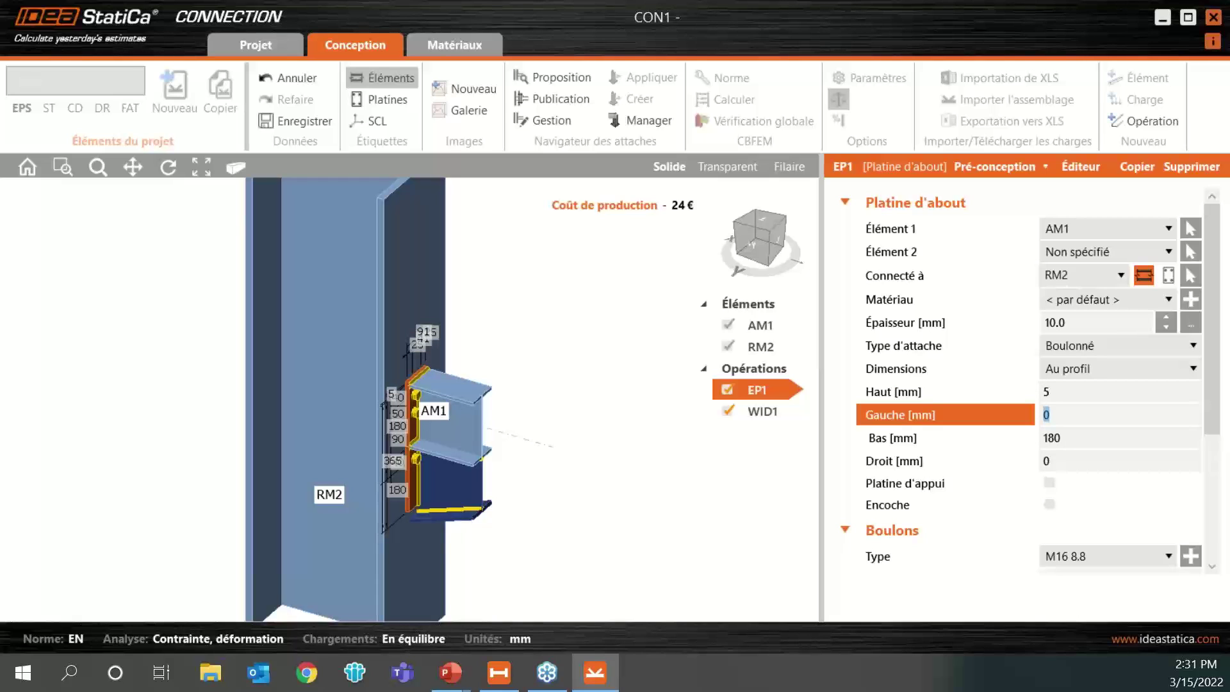
type("10")
key("Tab")
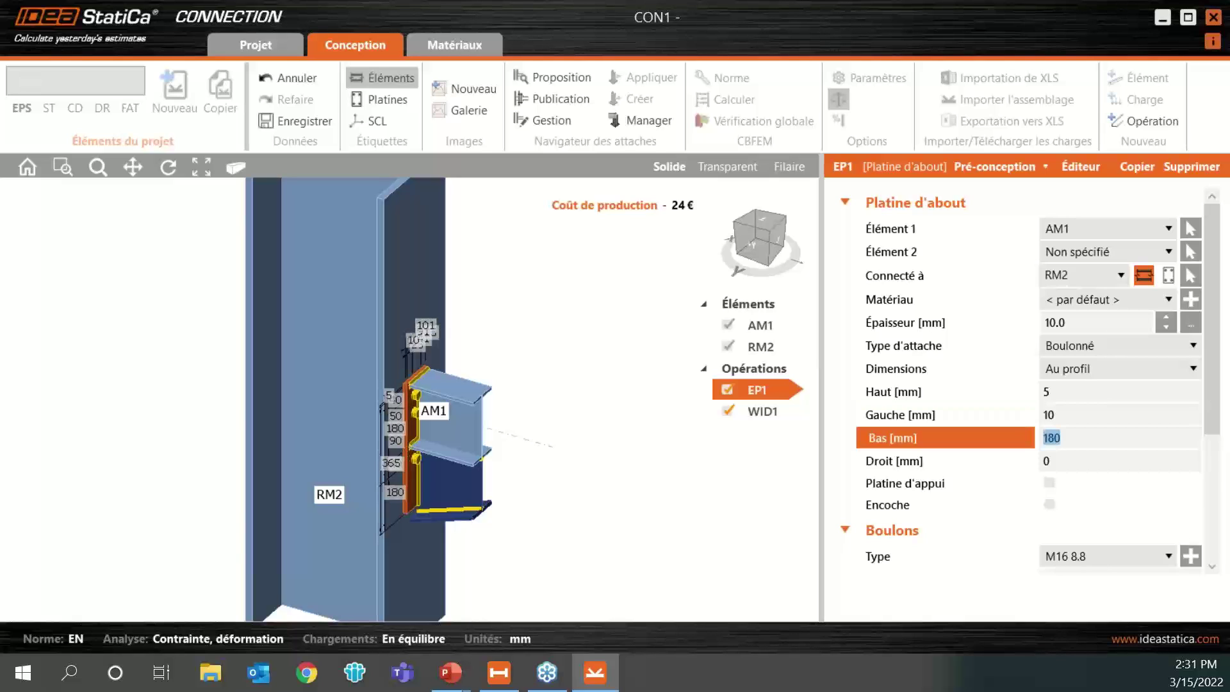
type("200")
key("Tab")
type("10")
key("Tab")
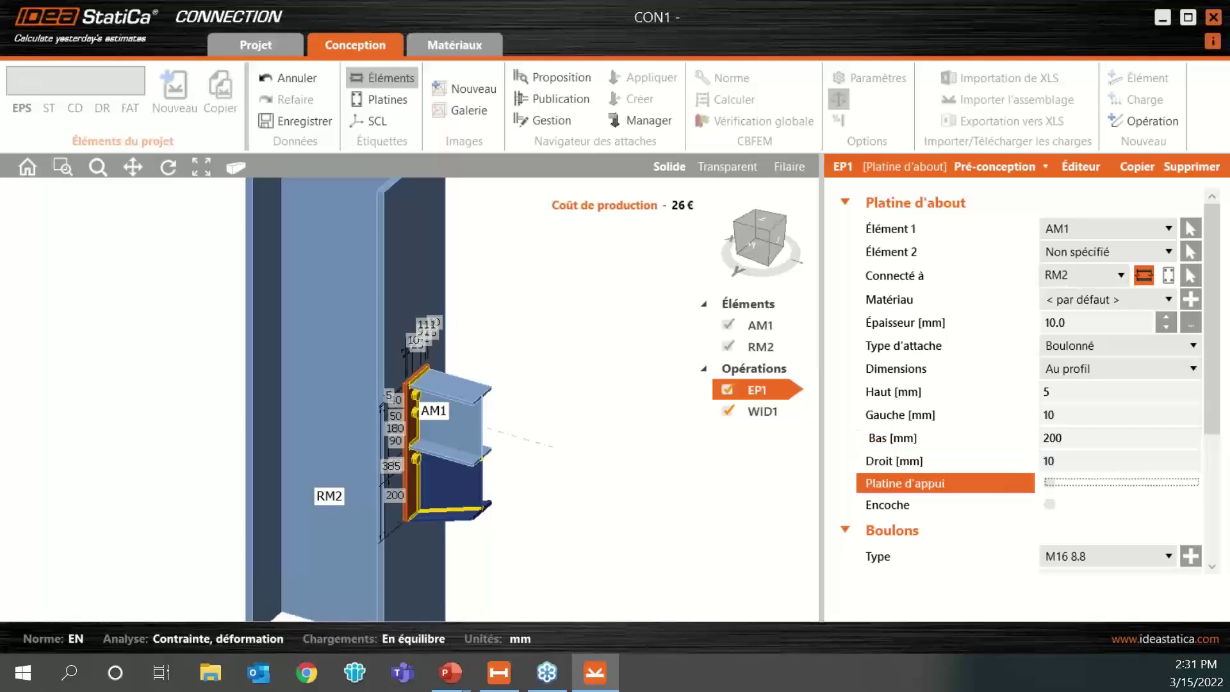
Step: Set the end plate's flange weld size and set its web welds to 4 mm
scroll(1056, 529, "down", 3)
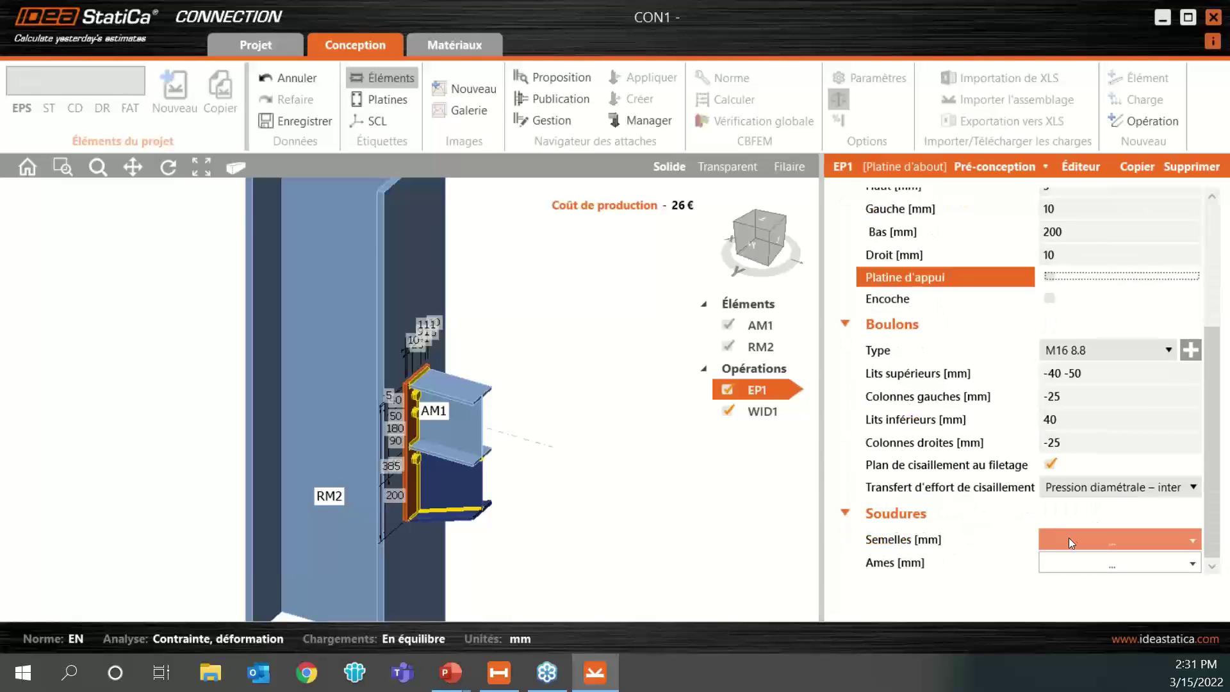
left_click(1072, 538)
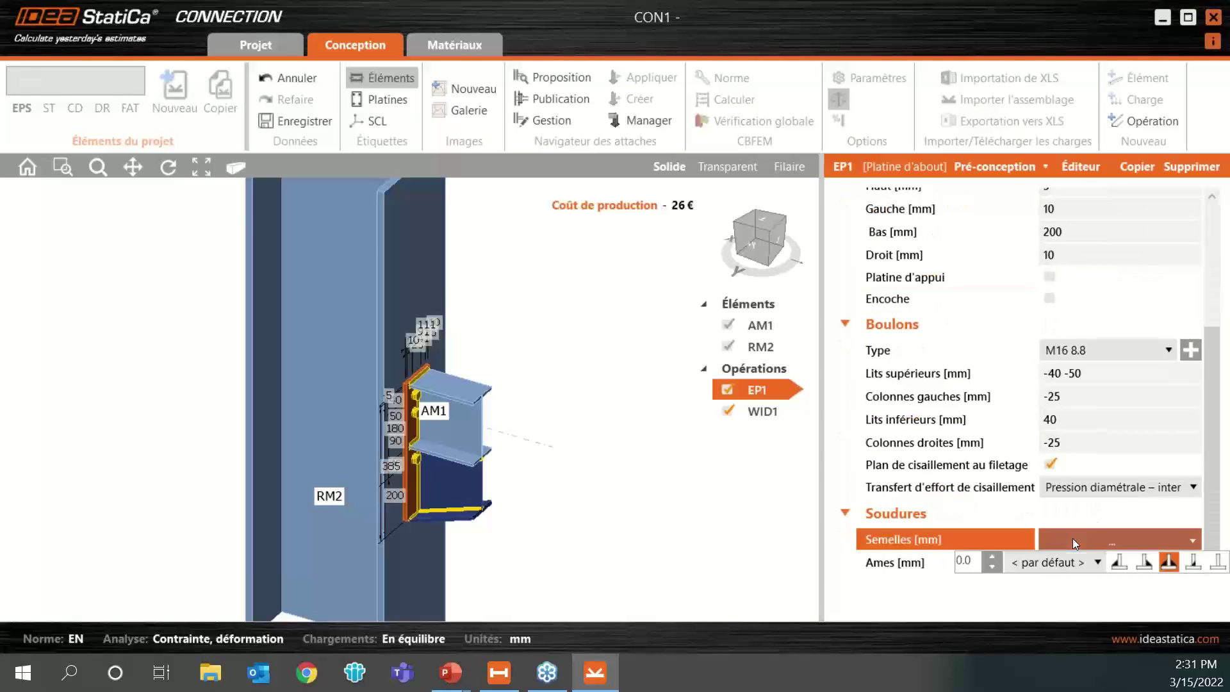
double_click(973, 558)
key("Return")
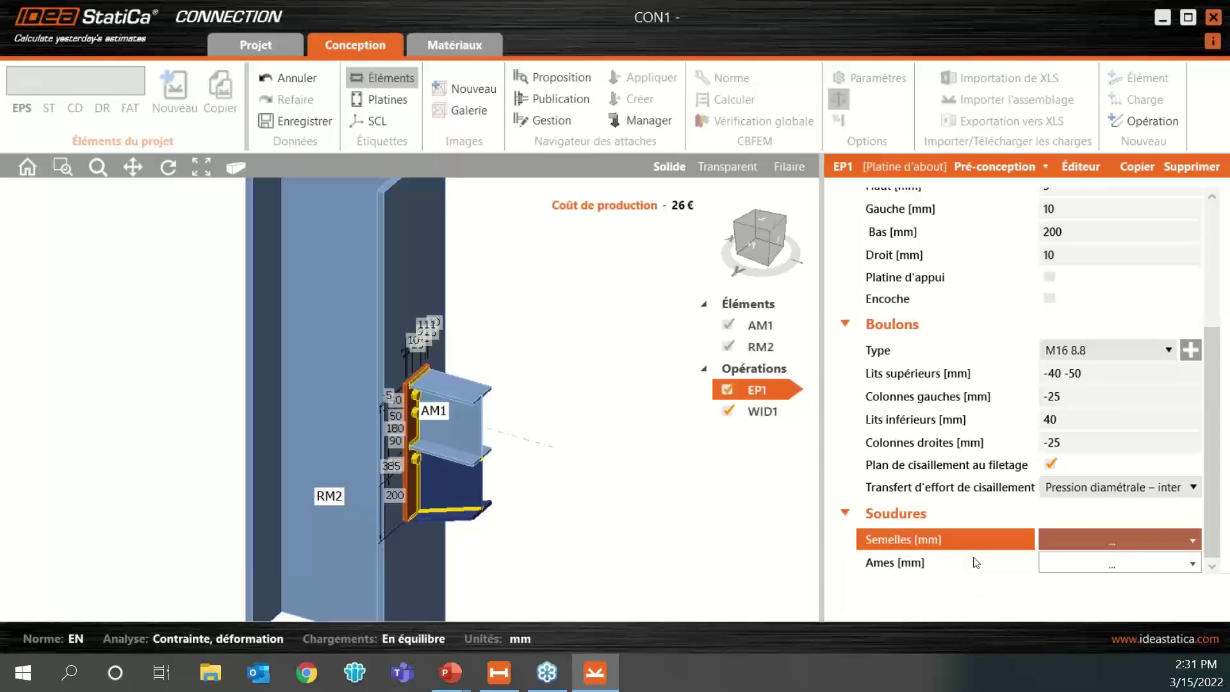
left_click(975, 561)
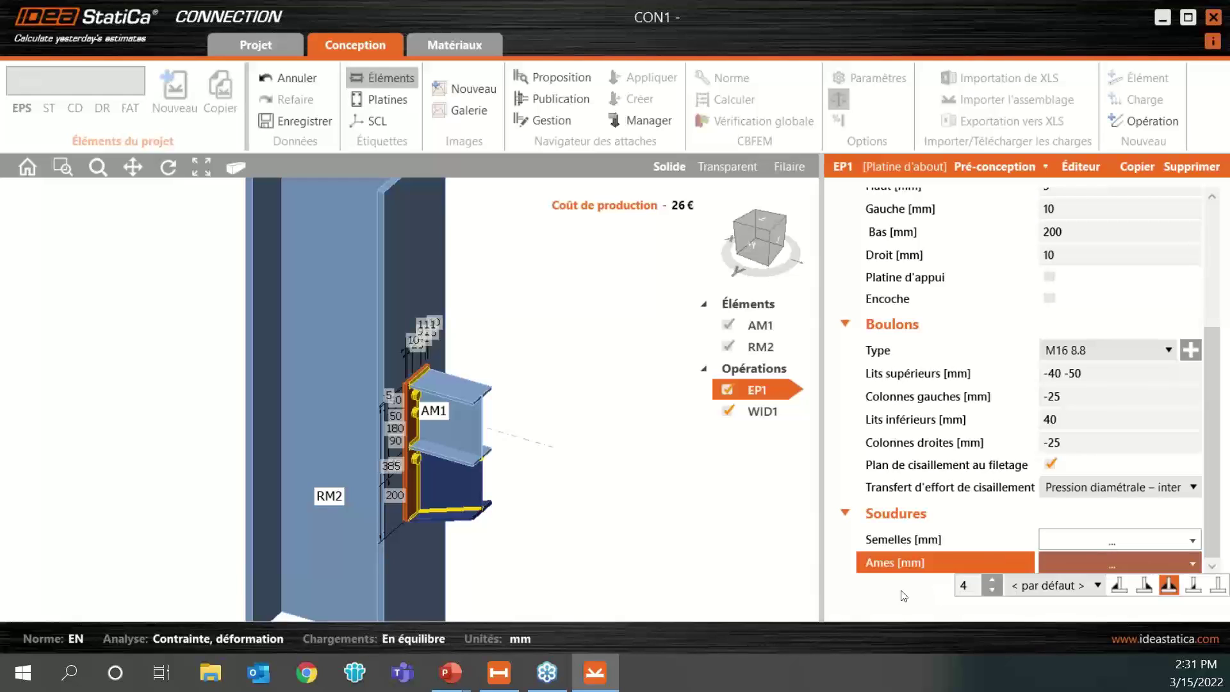
left_click(876, 605)
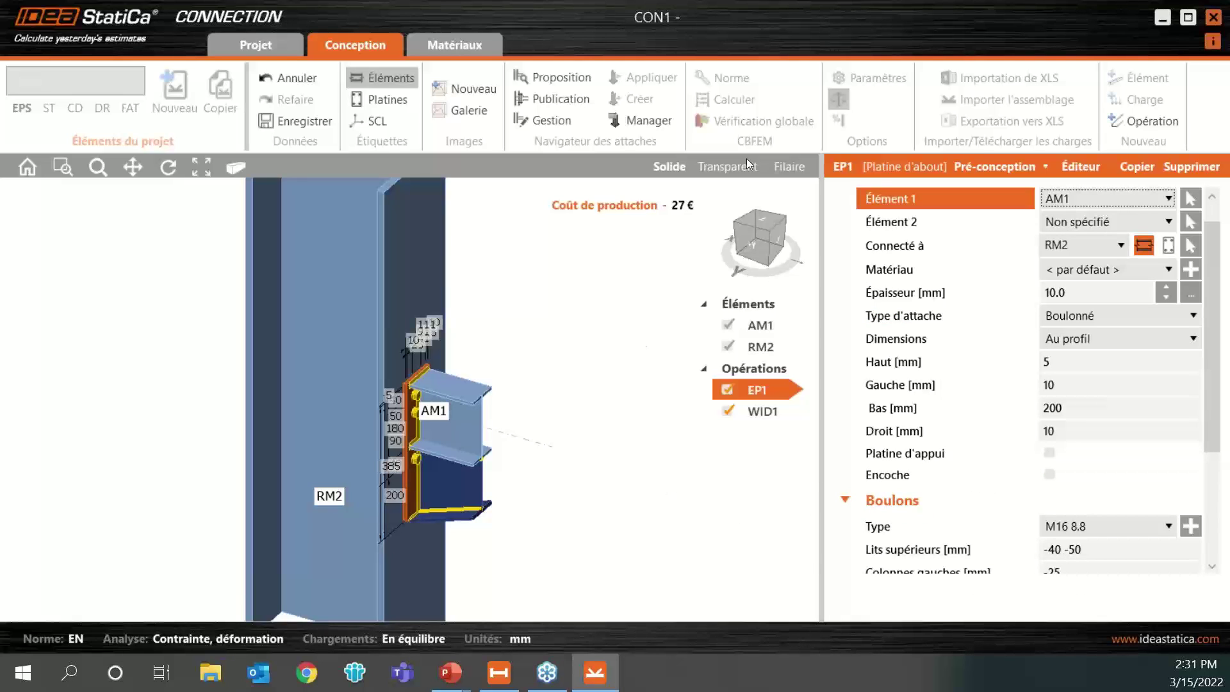
Step: Save connection CON1, close its editor and inspect the haunched joint in the member model
left_click(308, 126)
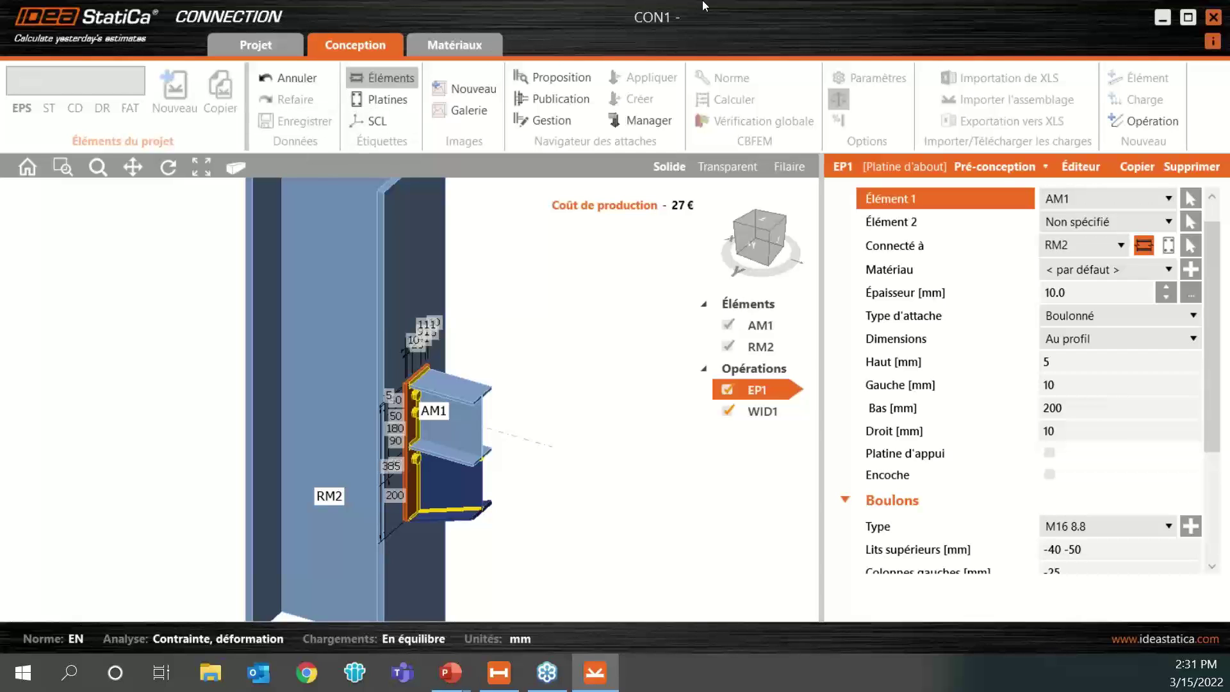
left_click(1213, 18)
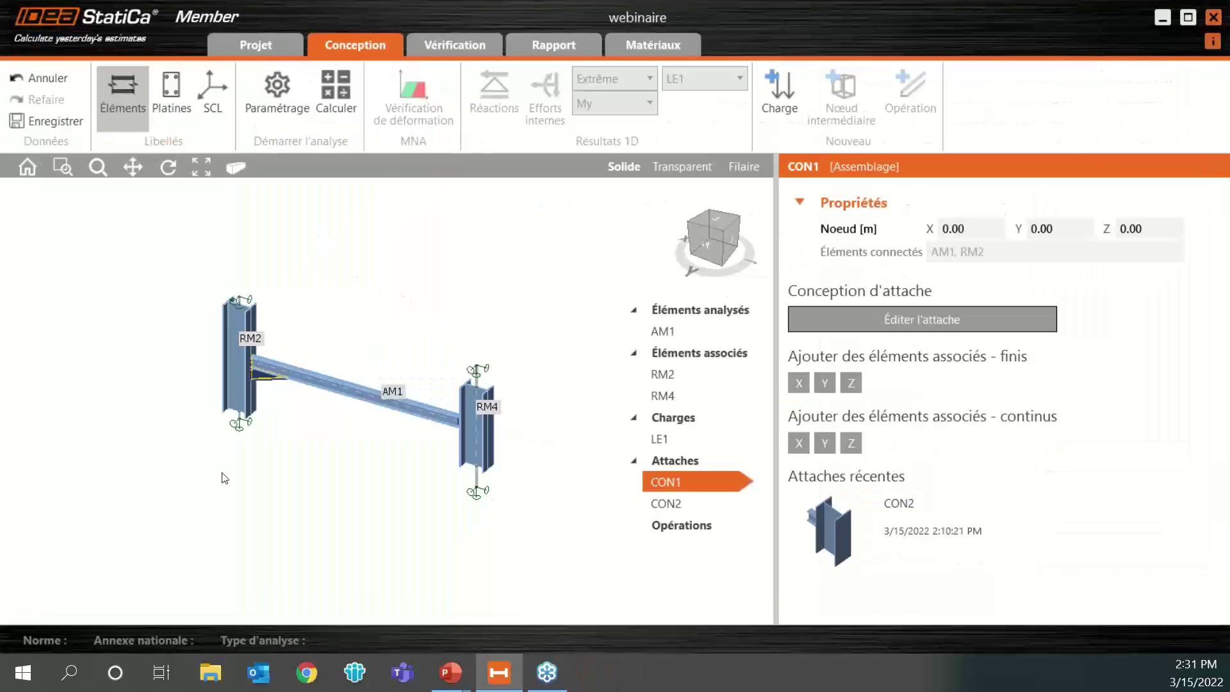
scroll(275, 336, "up", 5)
scroll(225, 349, "down", 5)
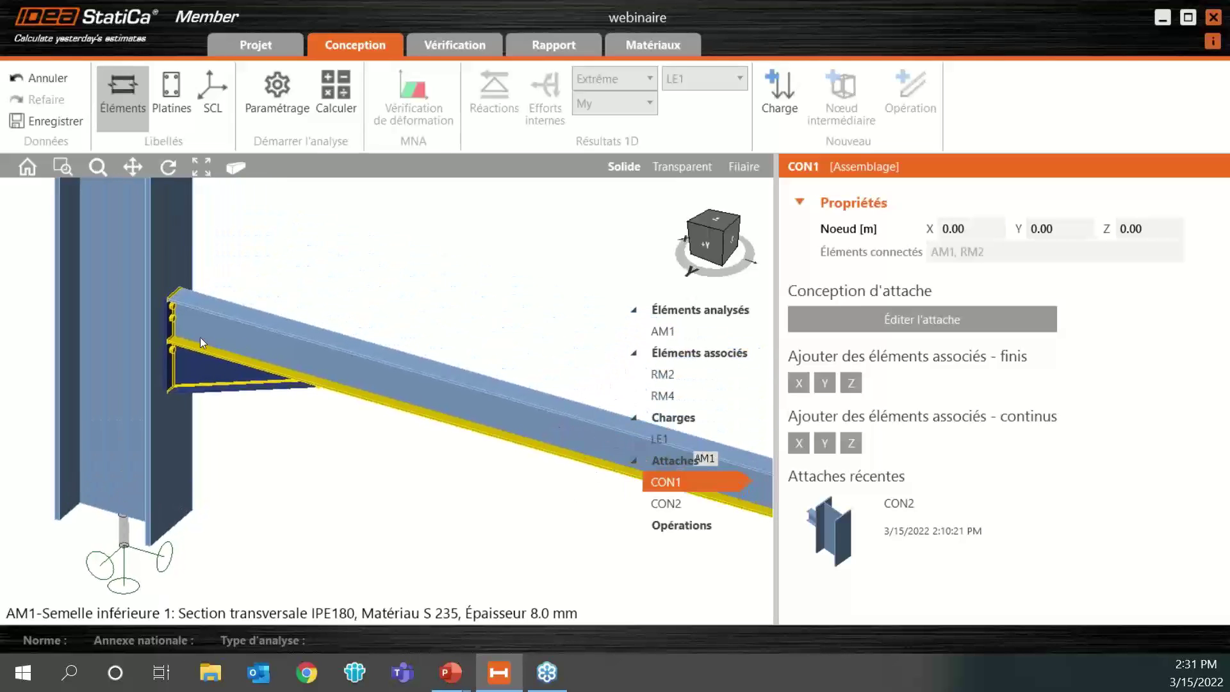
Step: Open connection CON2 for editing and maximize its window
left_click(664, 504)
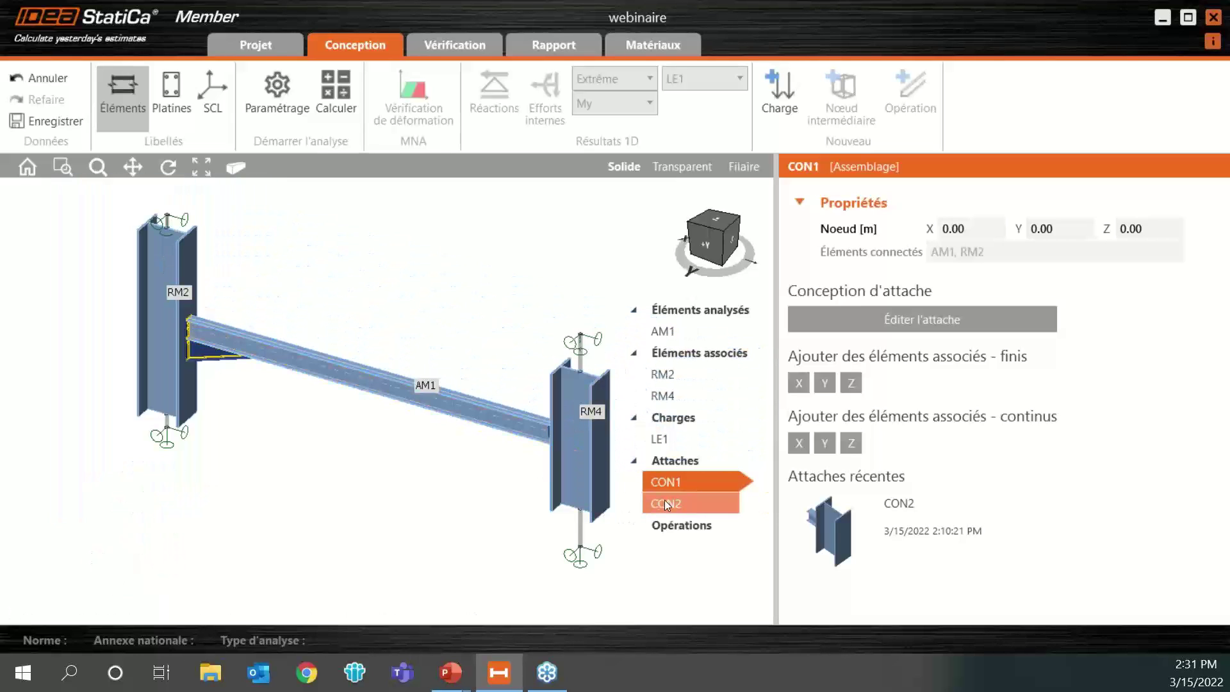
left_click(920, 320)
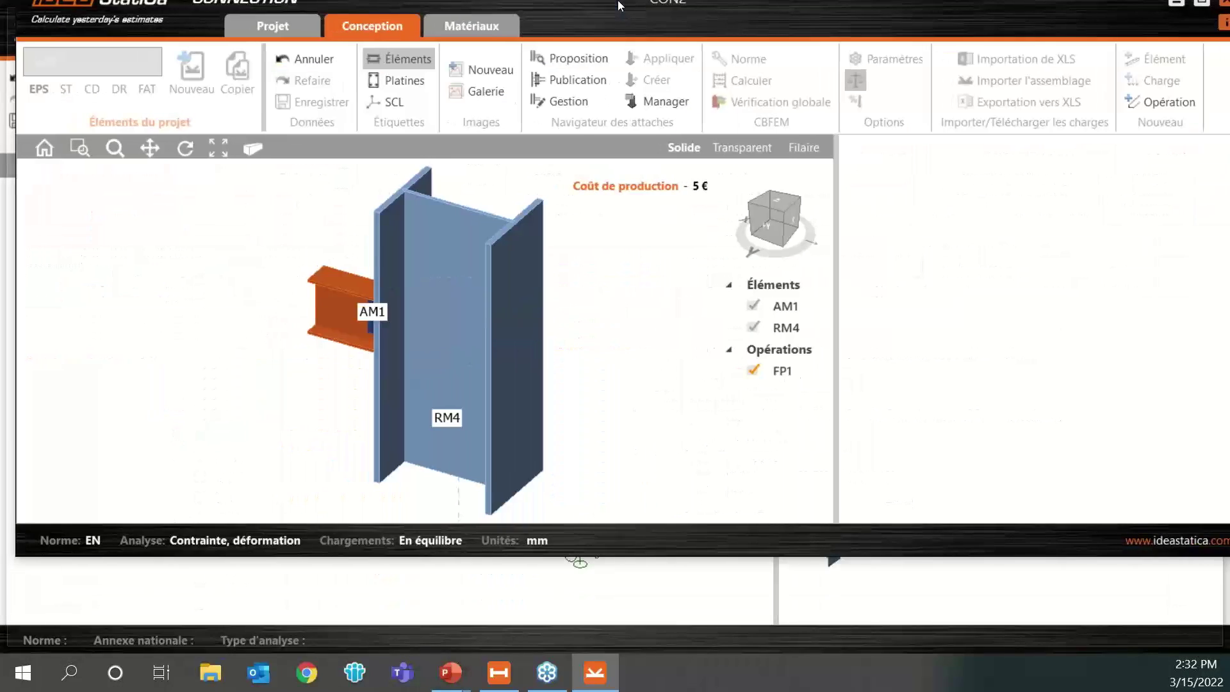
left_click_drag(619, 3, 616, 2)
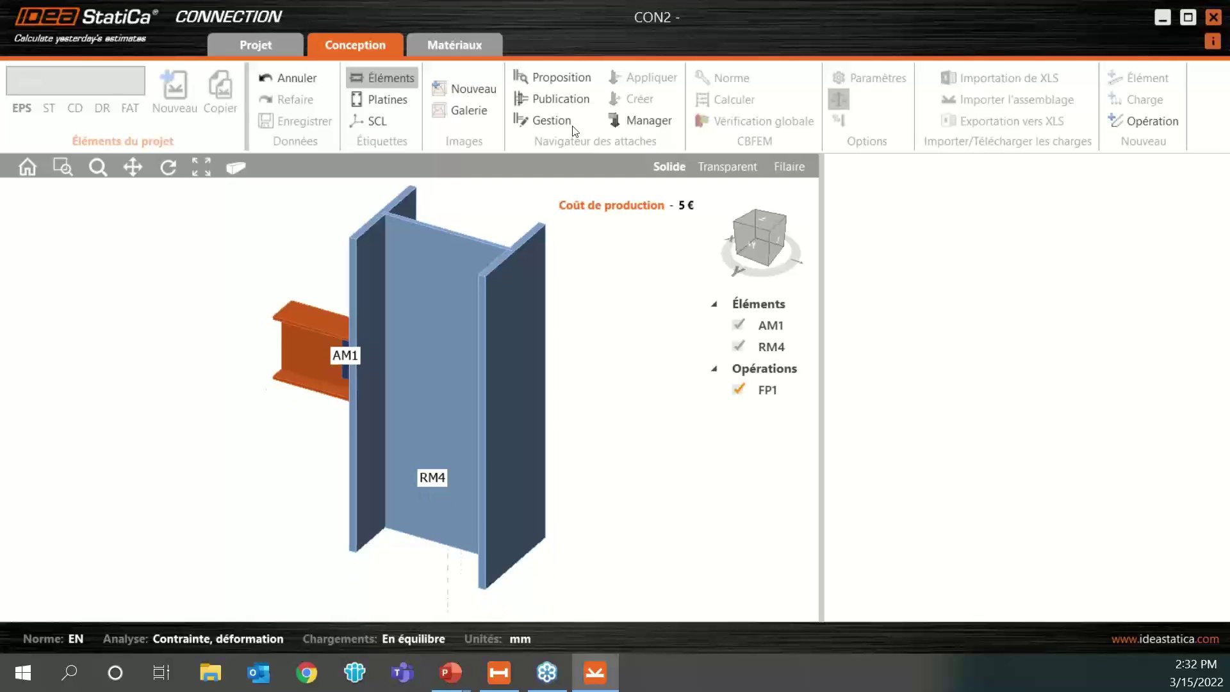
Step: Delete fin plate FP1 from connection CON2 and add an end plate operation on beam AM1
left_click(770, 388)
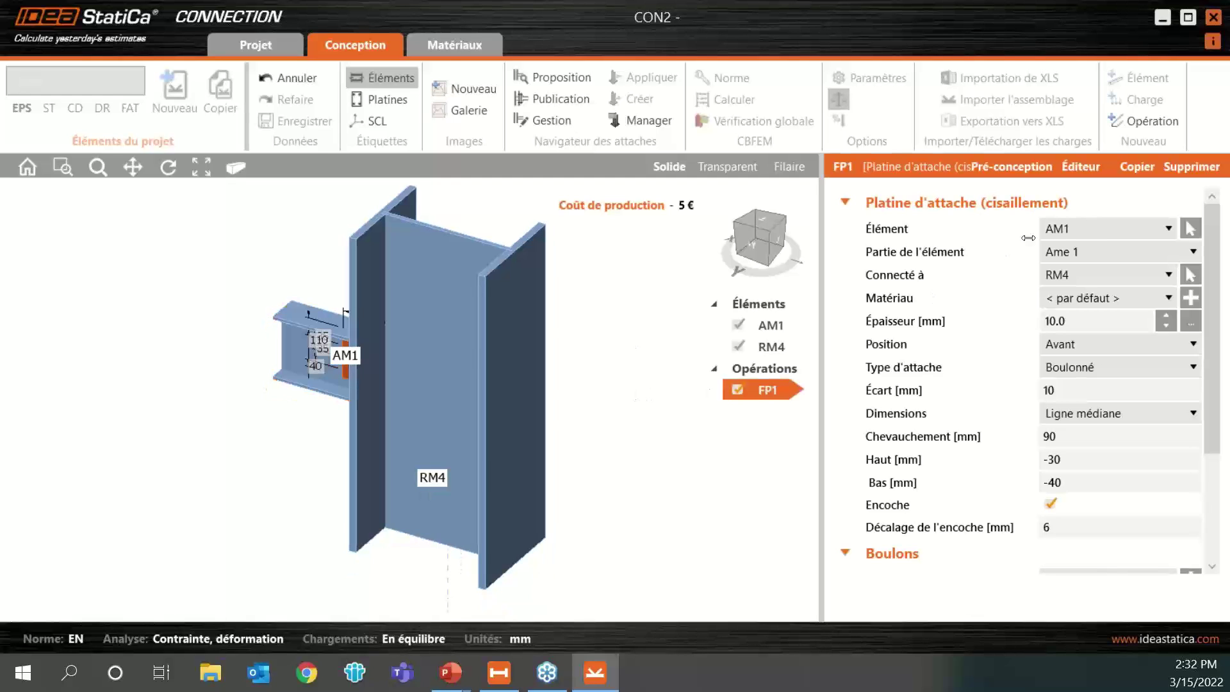
left_click(1172, 172)
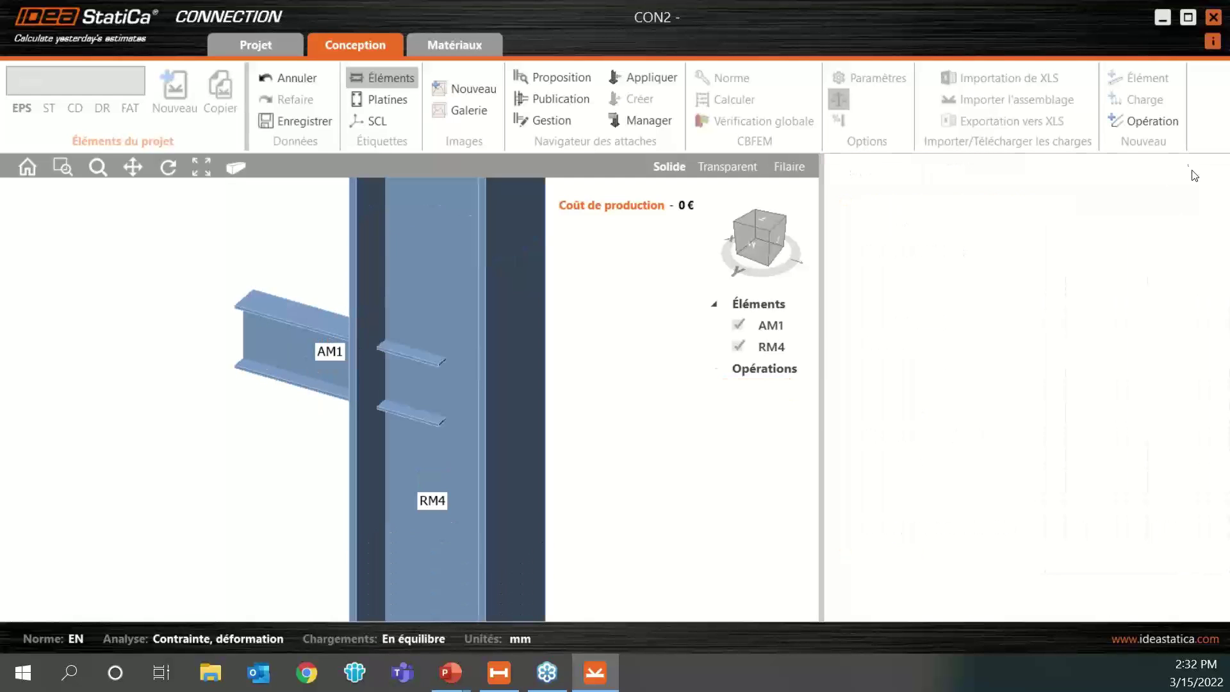
left_click(1149, 121)
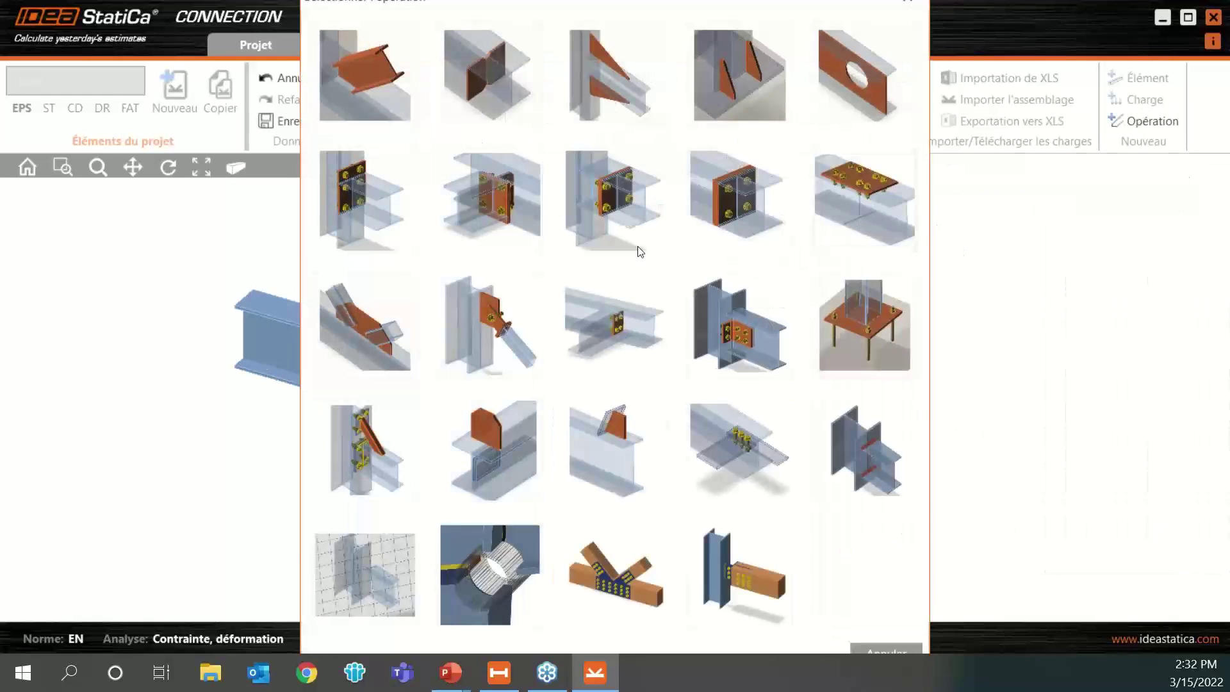
left_click(332, 213)
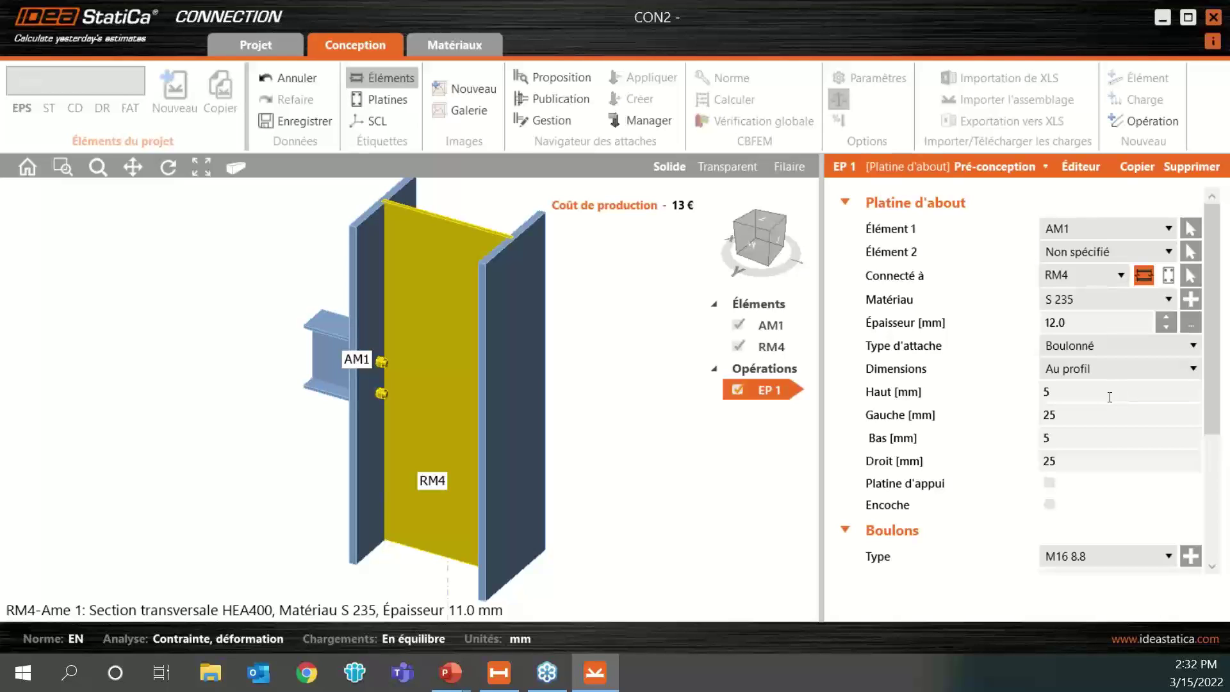
Step: Set the flange weld size of the new end plate and review its bolt and weld settings
scroll(1120, 511, "down", 3)
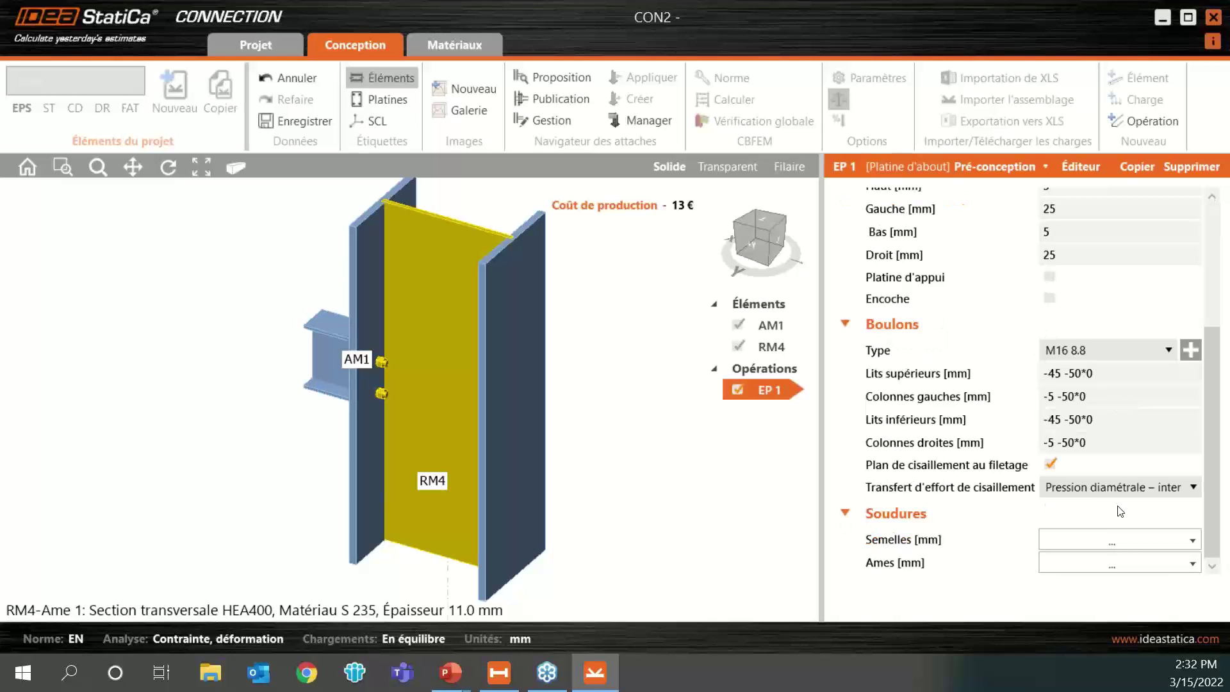
left_click(1097, 542)
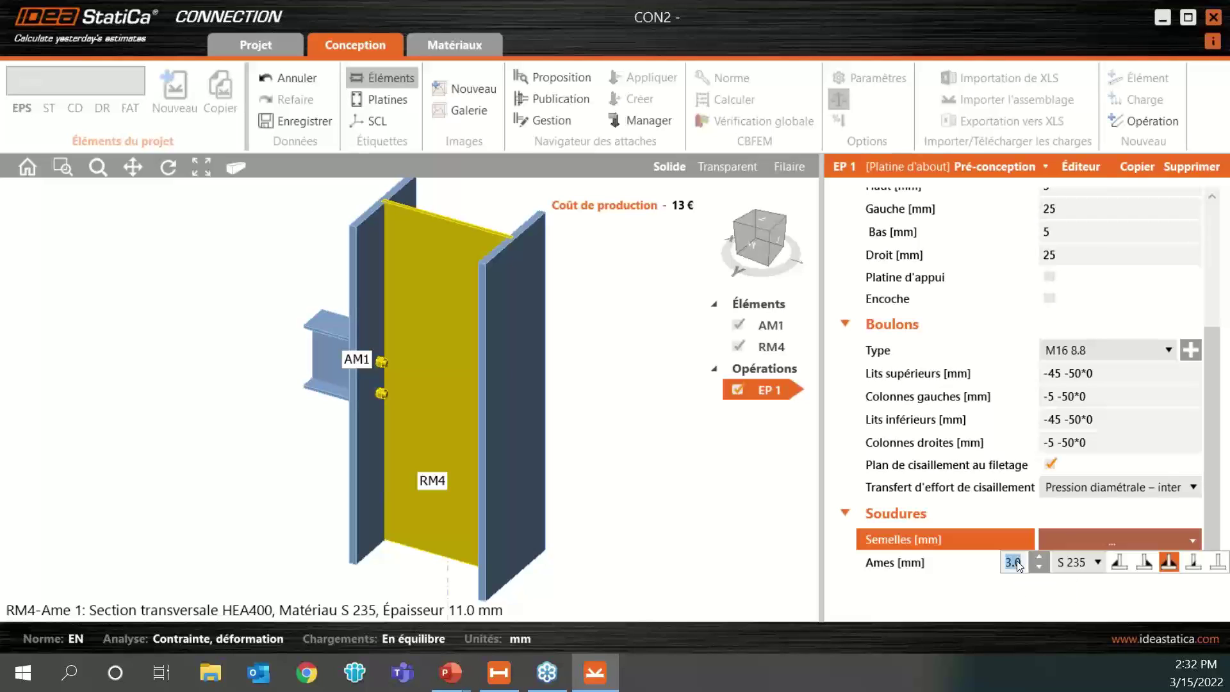
left_click(1015, 564)
left_click(1013, 573)
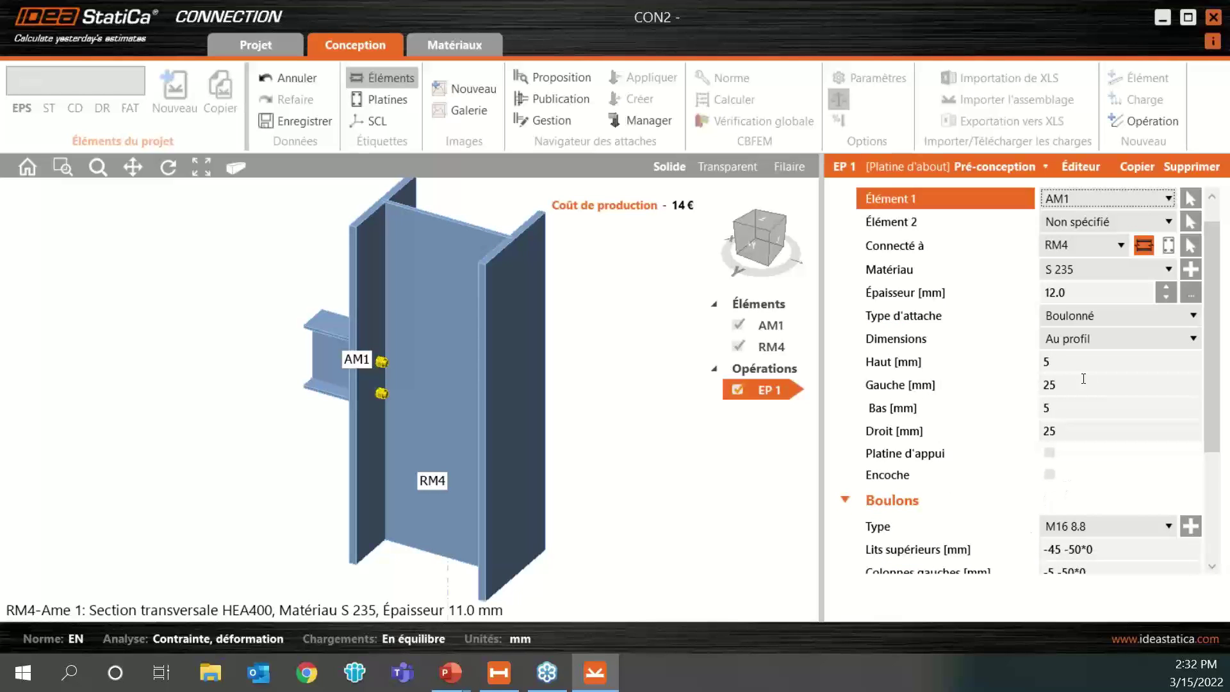
scroll(1083, 379, "down", 4)
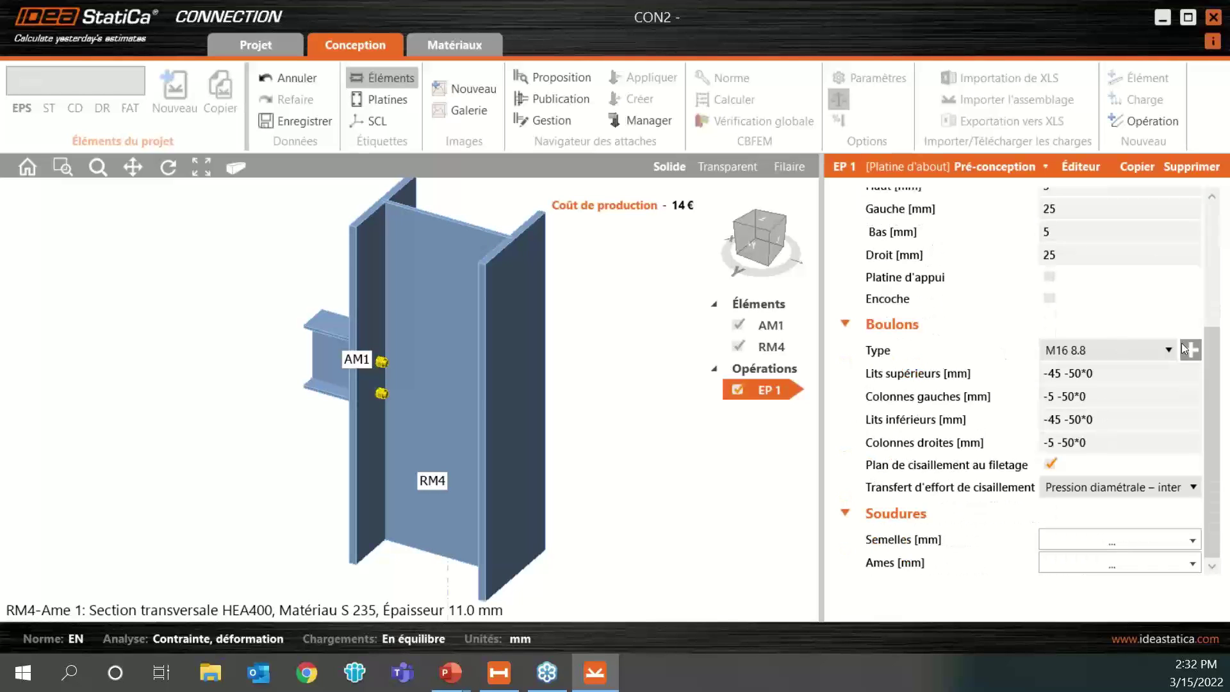
Step: Rotate the view to inspect the end plate, save connection CON2 and close its editor
left_click(757, 244)
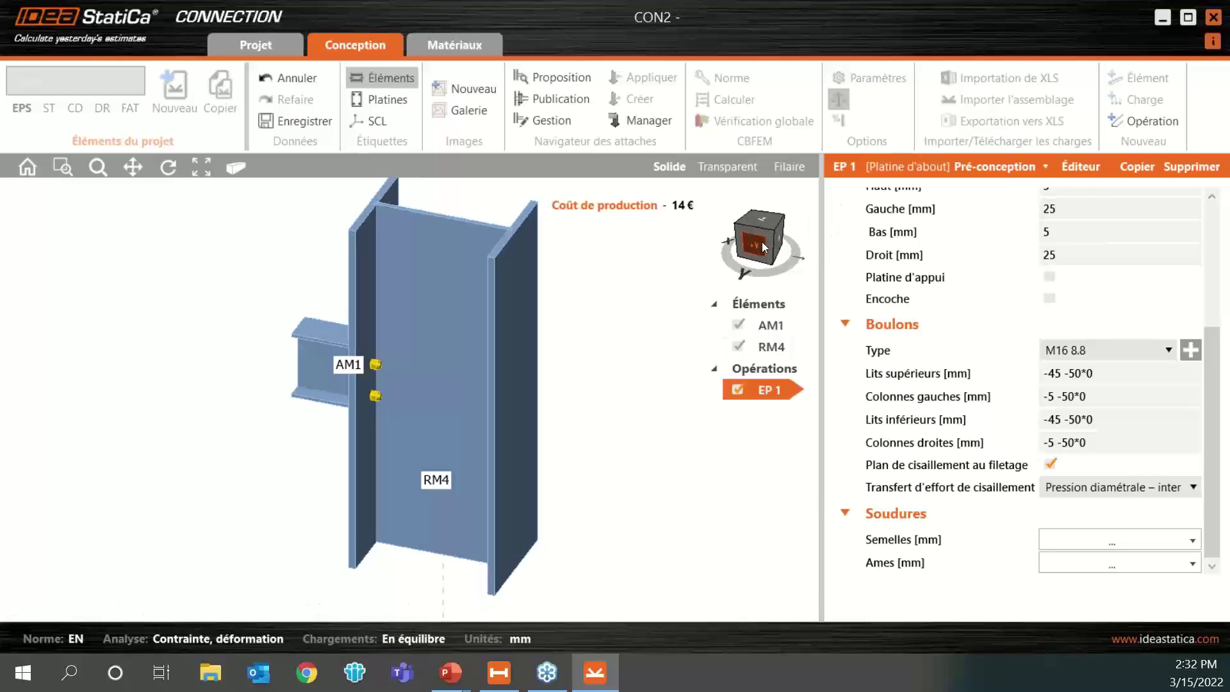
middle_click_drag(810, 231, 789, 240)
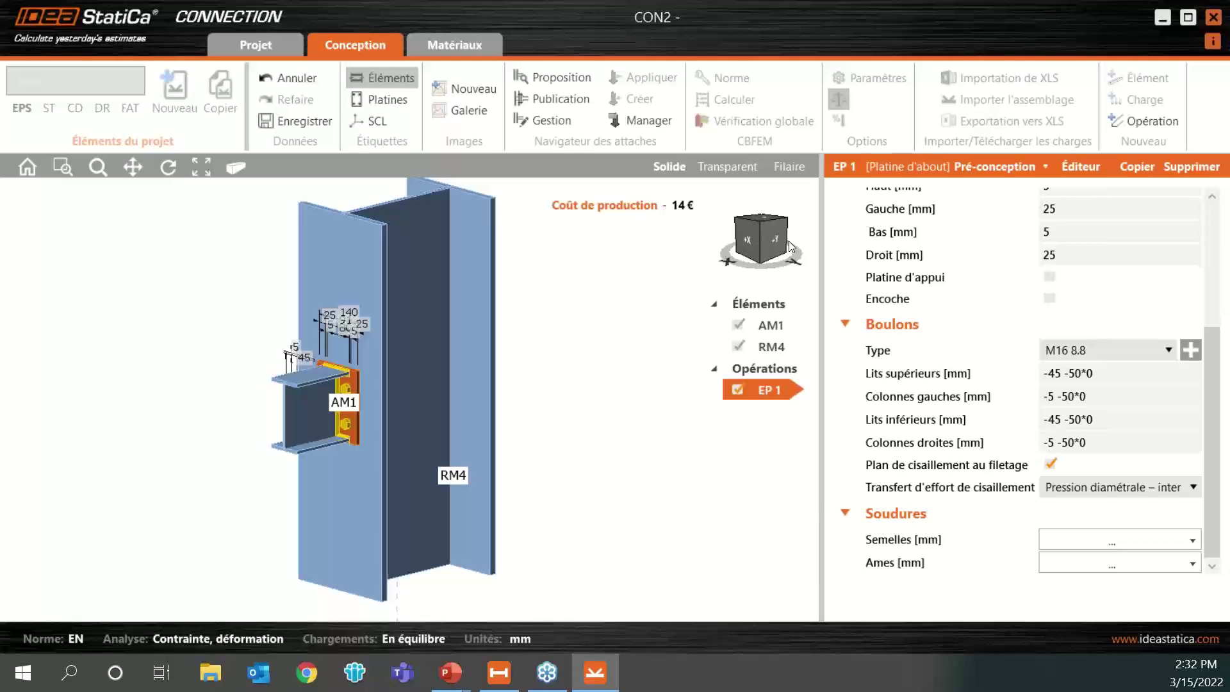
left_click(286, 120)
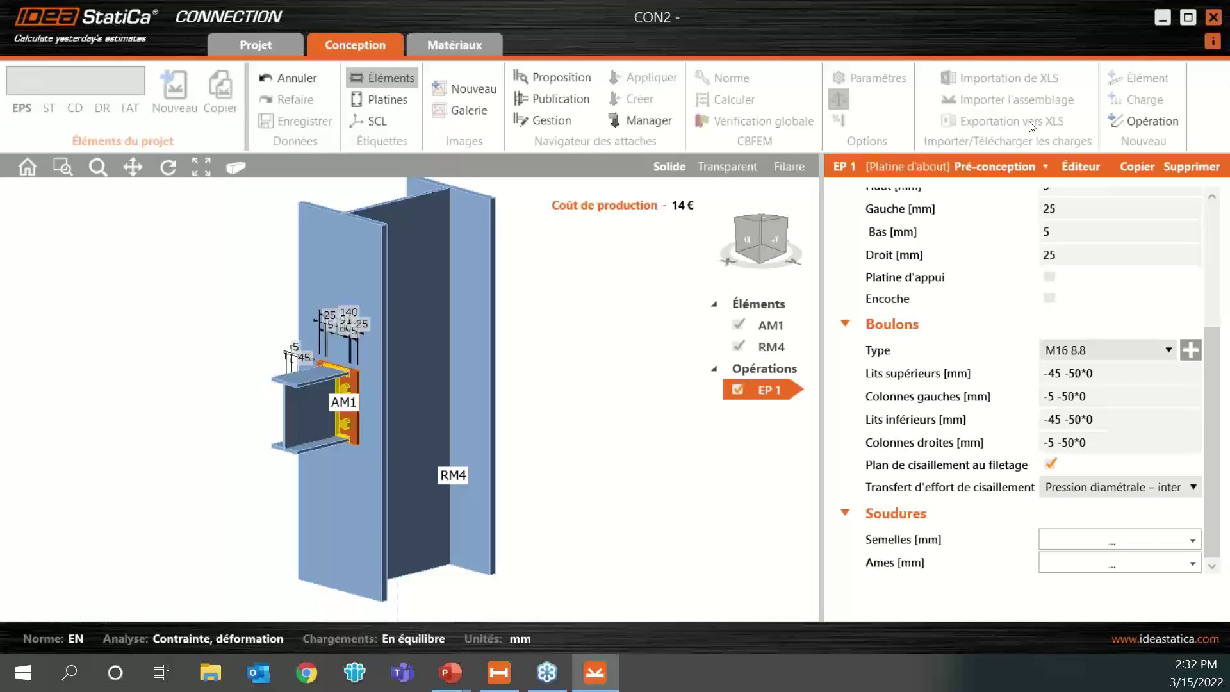
left_click(1213, 18)
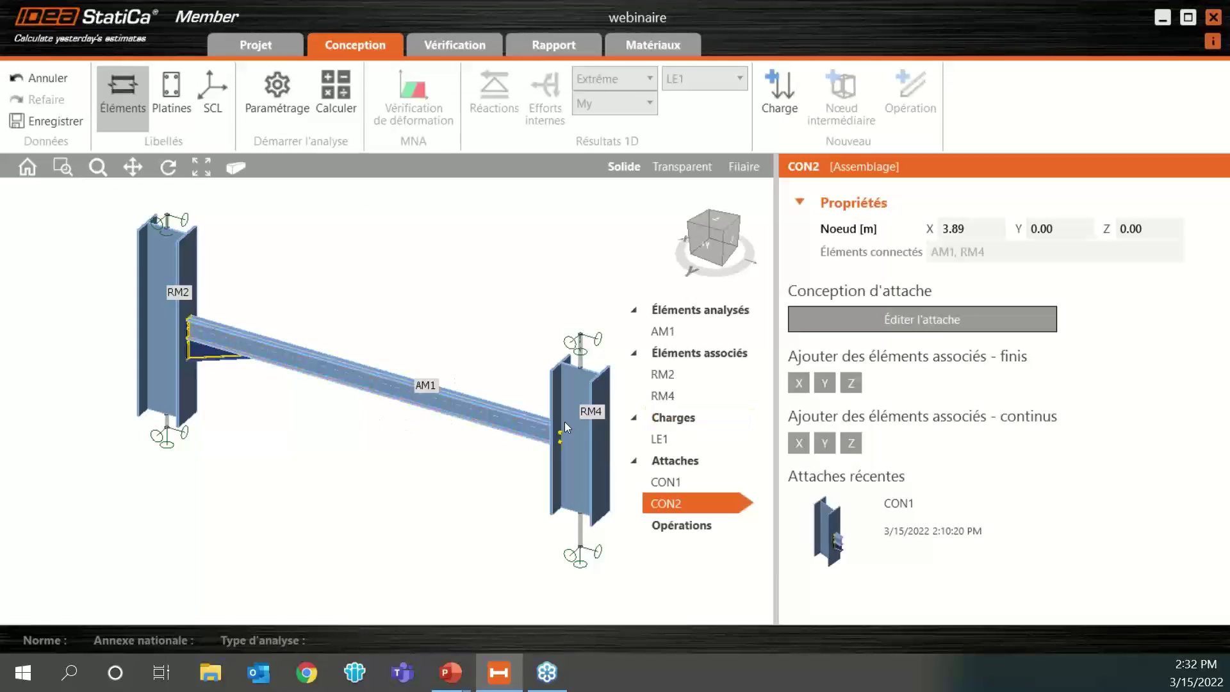
Step: Duplicate the line load on AM1 in load LE1 and set the copy's Z value to -500 kN/m
left_click(690, 433)
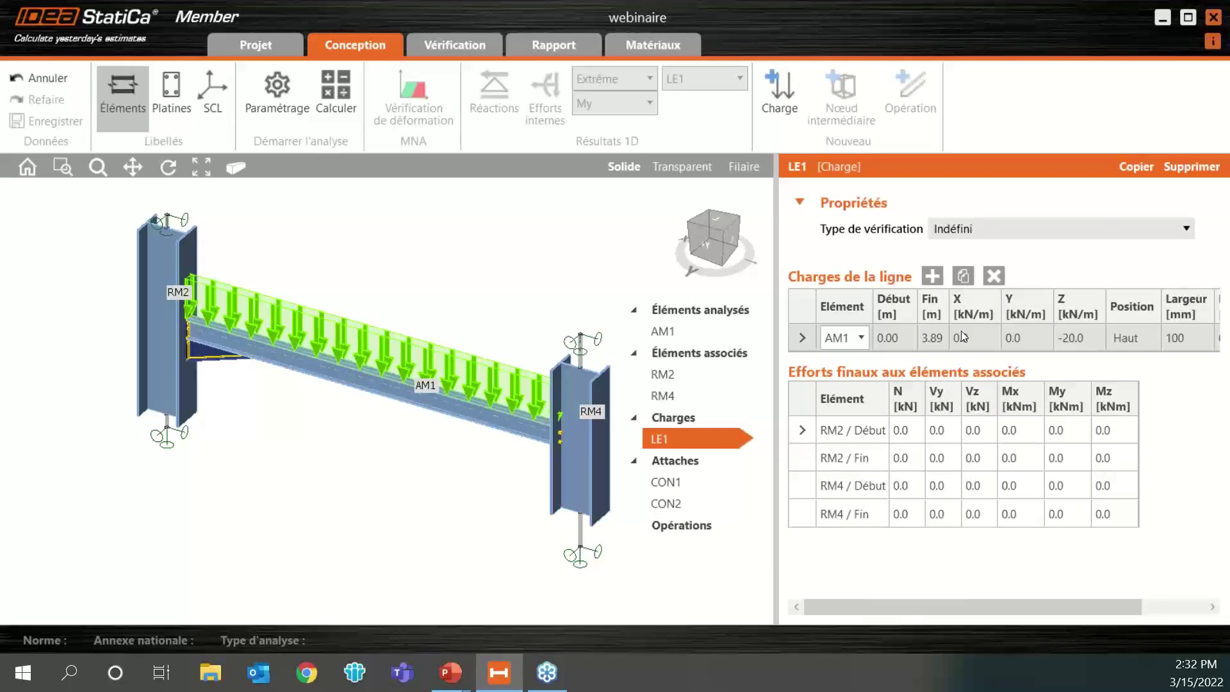
left_click(963, 277)
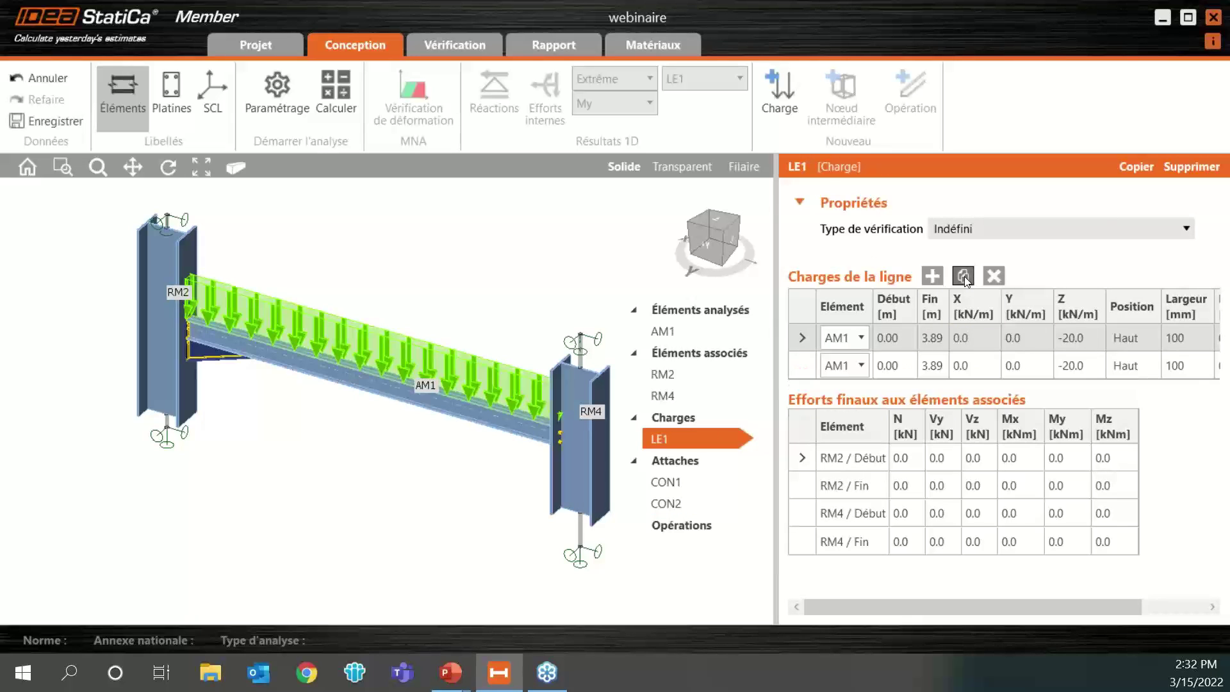
left_click(1088, 375)
key("Right")
key("BackSpace")
type("500")
key("Tab")
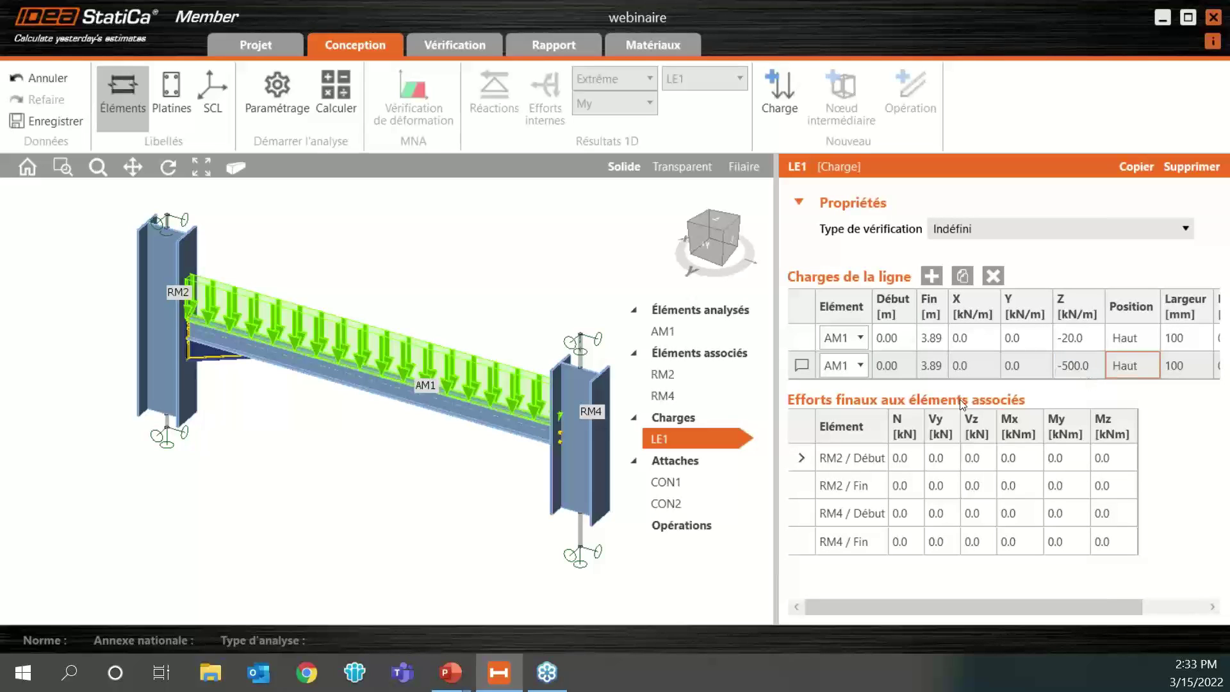
Step: Limit the -500 kN/m line load to the stretch from 1.00 m to 1.10 m along the beam
left_click(910, 367)
type("1")
left_click(924, 364)
type("1")
key("Delete")
type(".1")
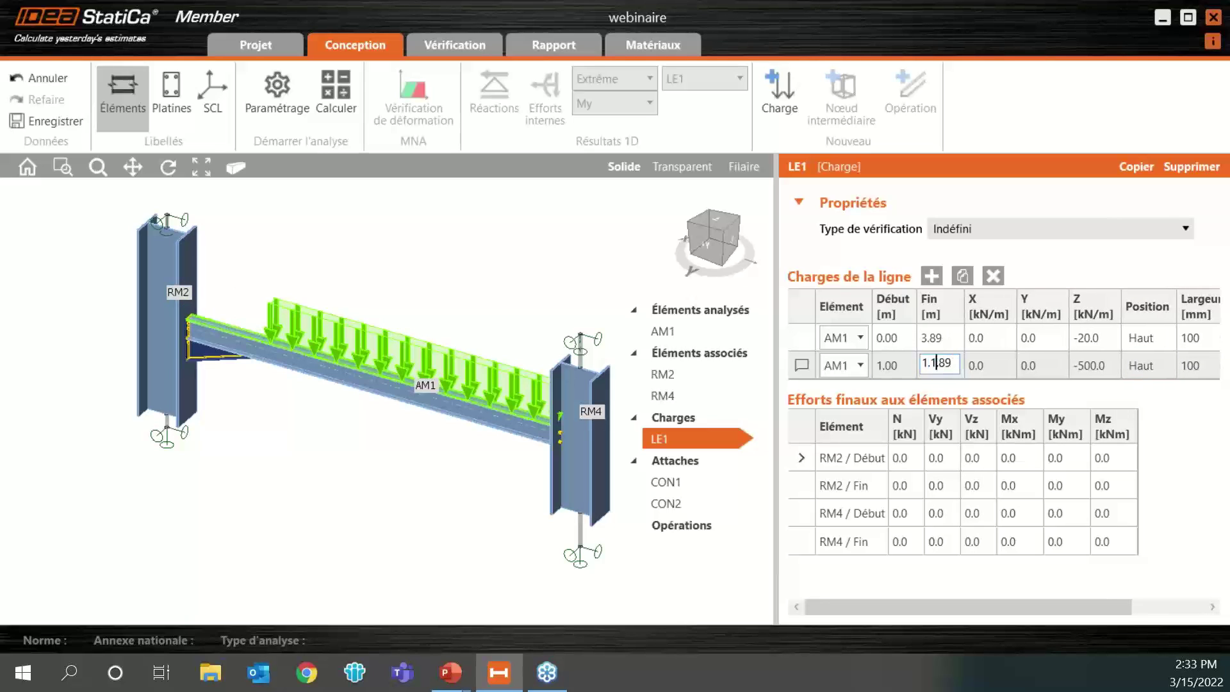
key("Delete")
key("Delete")
key("Delete")
key("Tab")
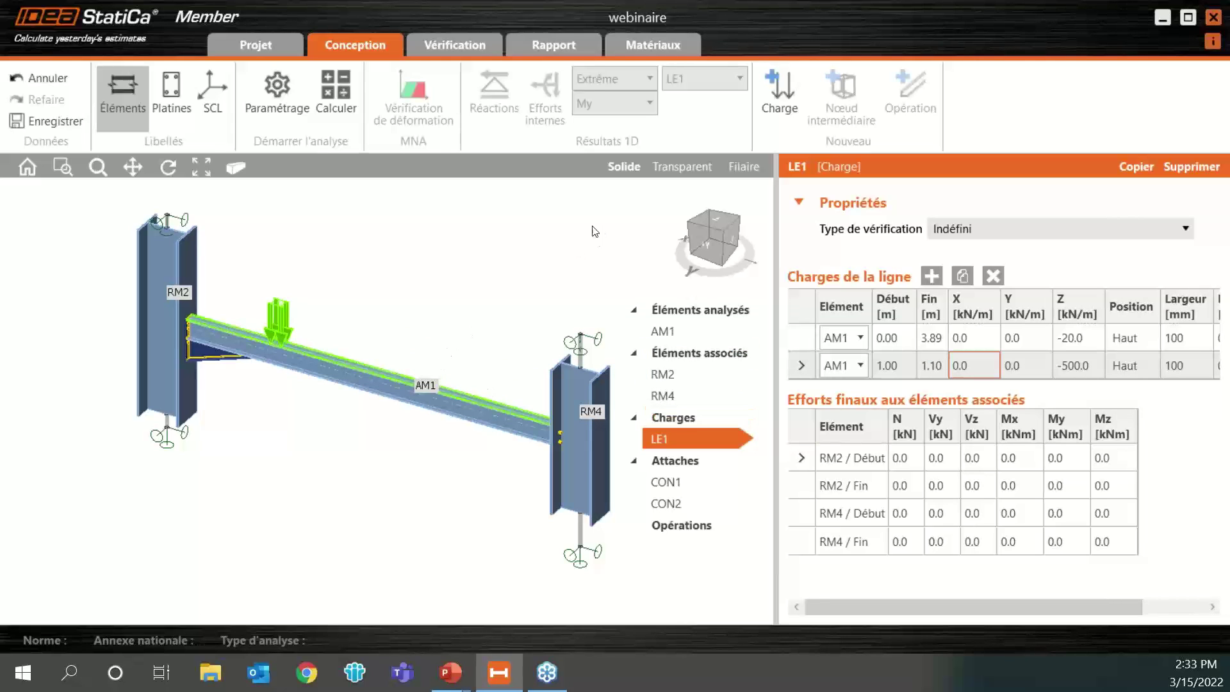
Step: Add a hole operation to the web of beam AM1
left_click(429, 412)
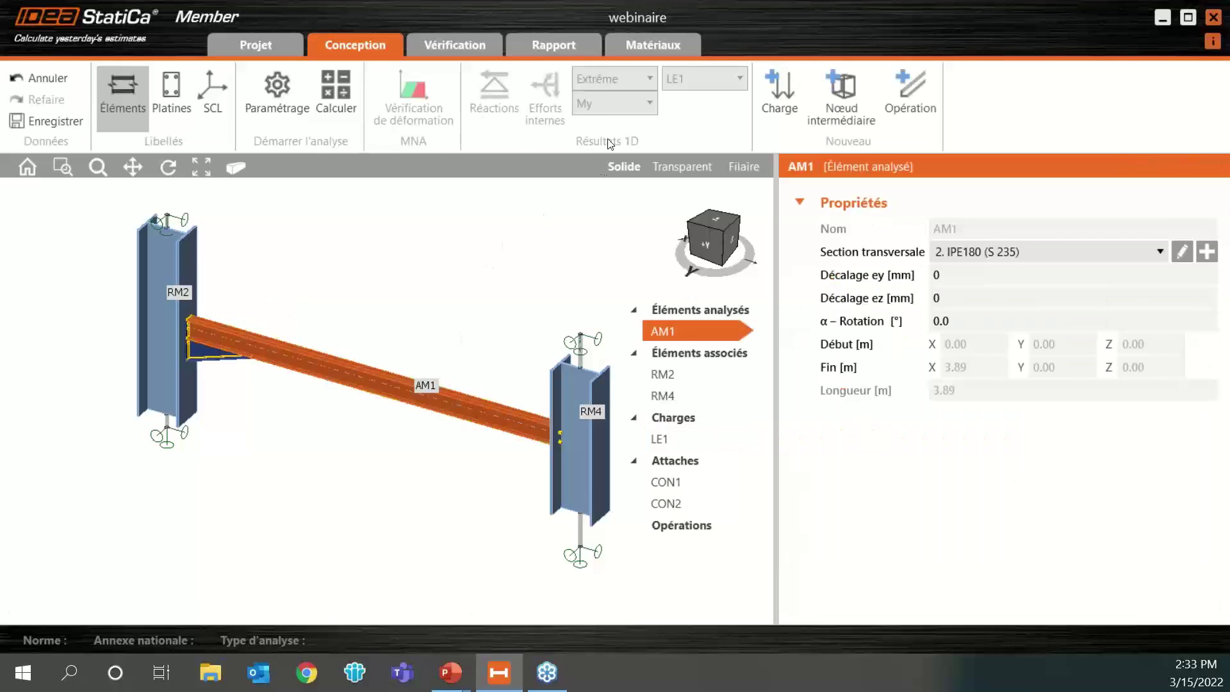
left_click(899, 93)
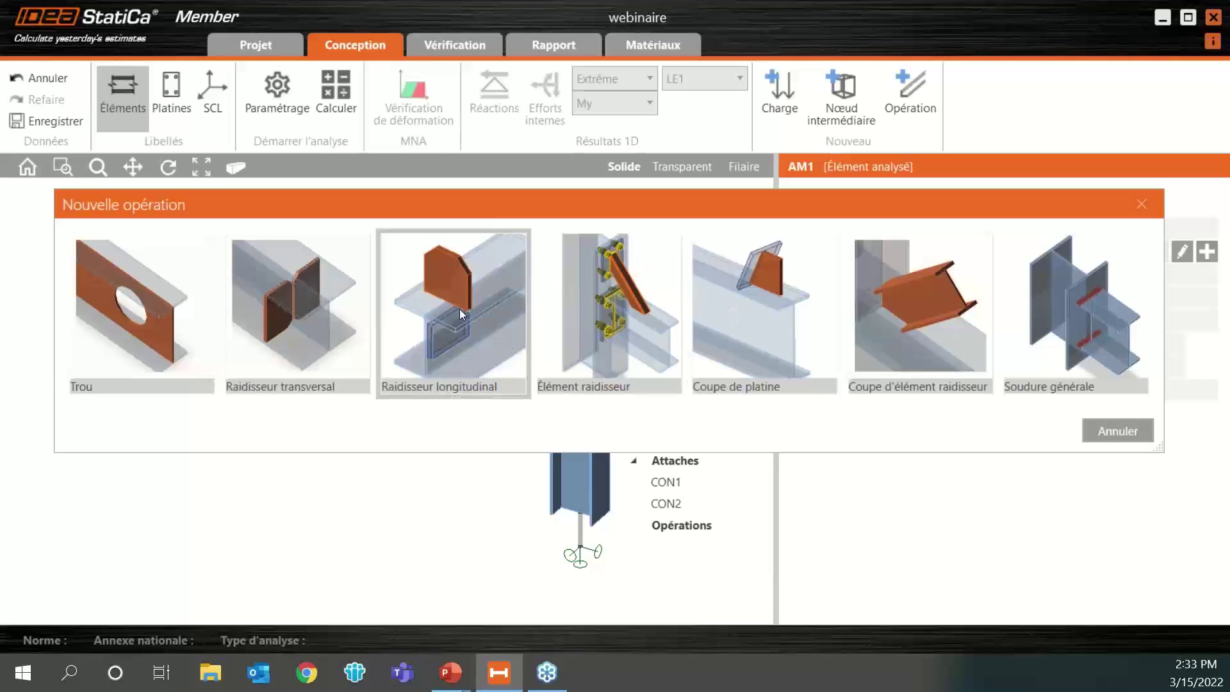
left_click(203, 337)
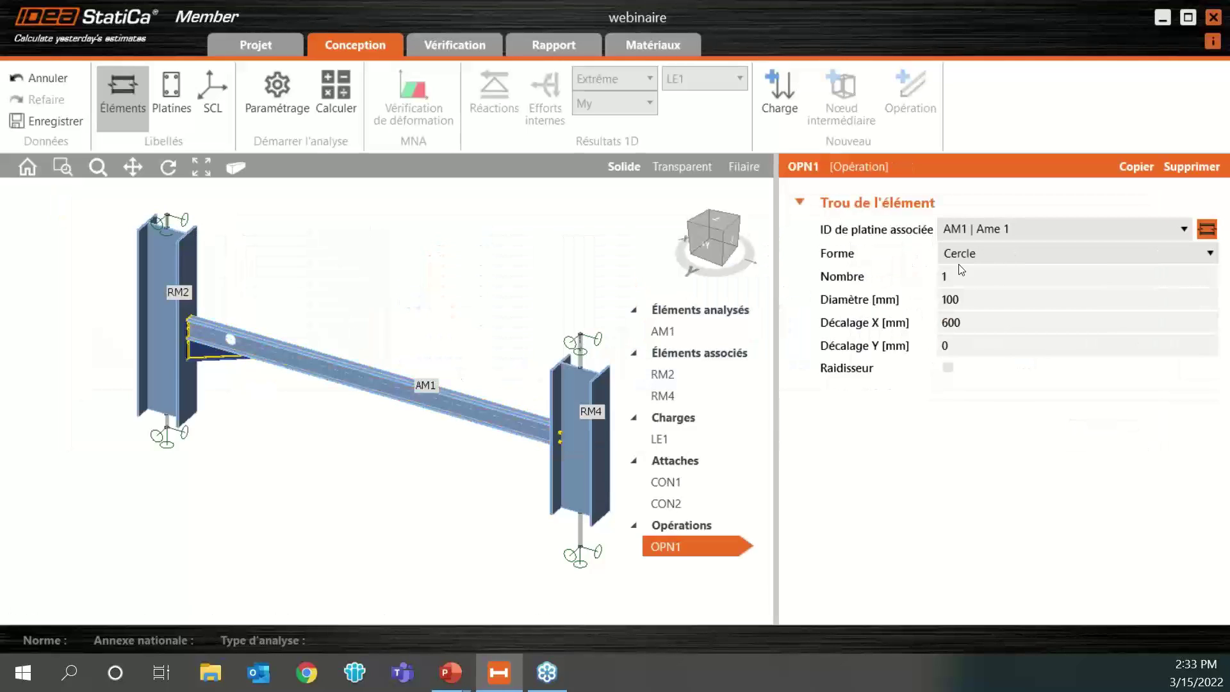
Step: Set the web opening to 2 holes with a Delta X spacing of 300 mm
left_click(985, 277)
key("BackSpace")
type("2")
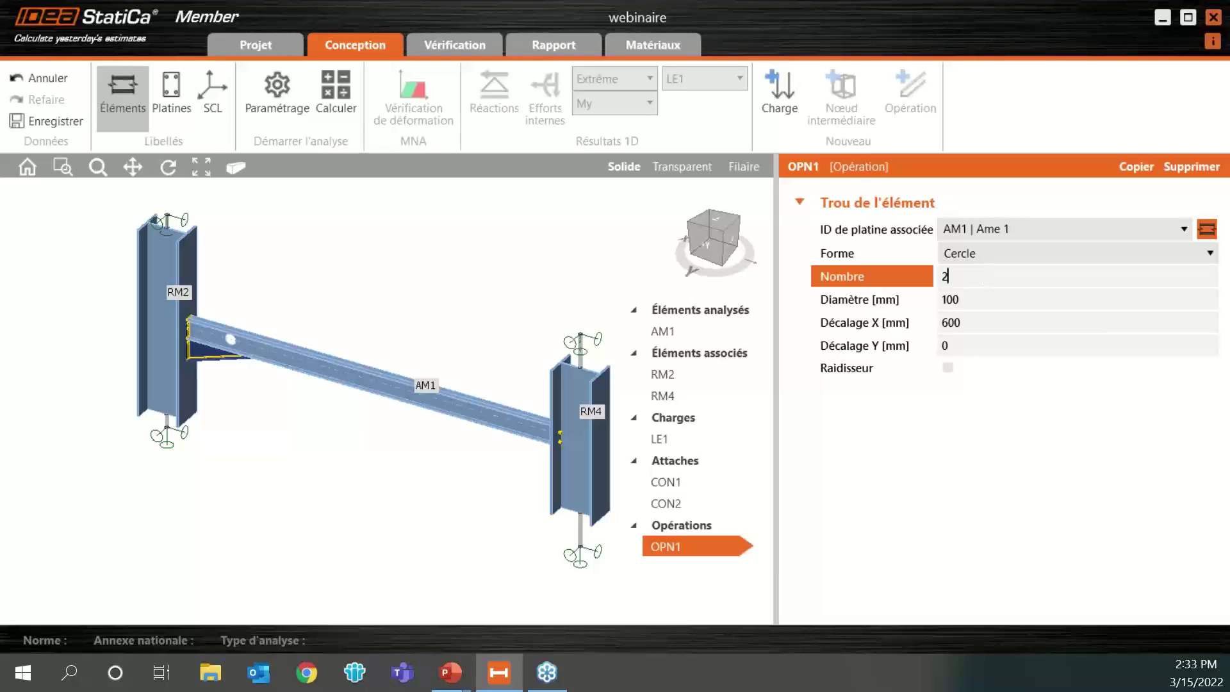
key("Return")
left_click(1005, 300)
key("BackSpace")
key("BackSpace")
key("BackSpace")
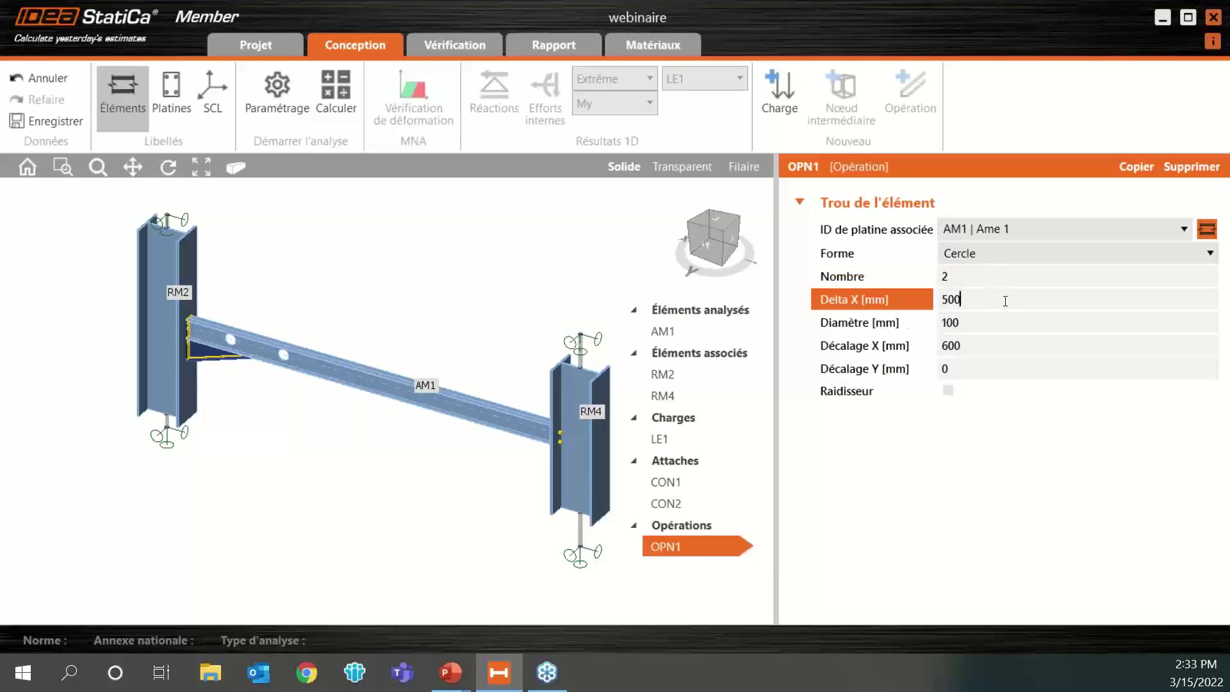
type("300")
key("Return")
Step: Set the web holes' X offset to 3000 mm and their diameter to 120 mm
left_click(998, 343)
key("BackSpace")
key("BackSpace")
key("BackSpace")
type("3000")
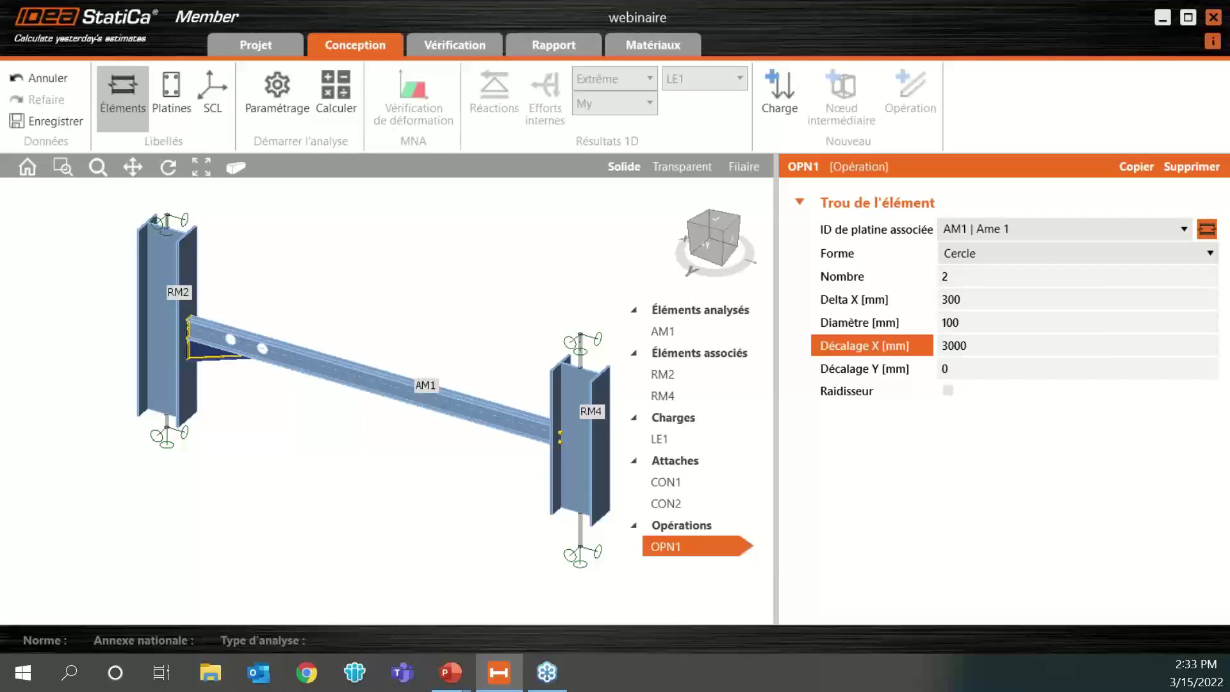
key("Return")
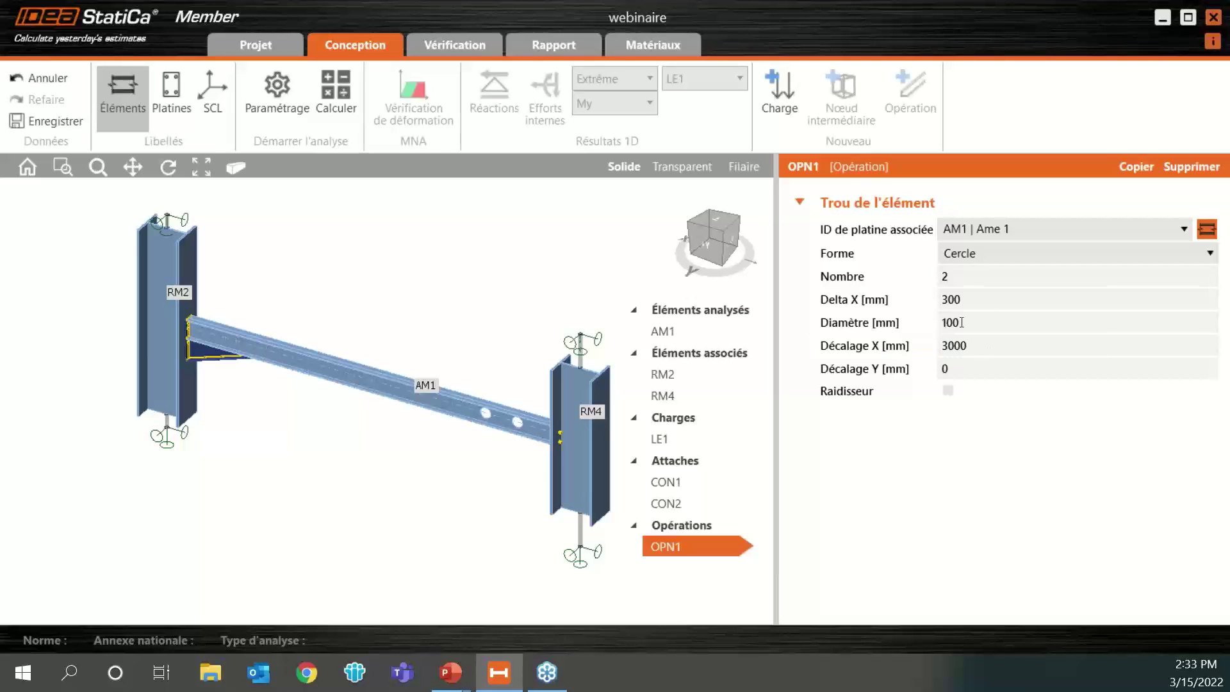
left_click(985, 333)
type("1")
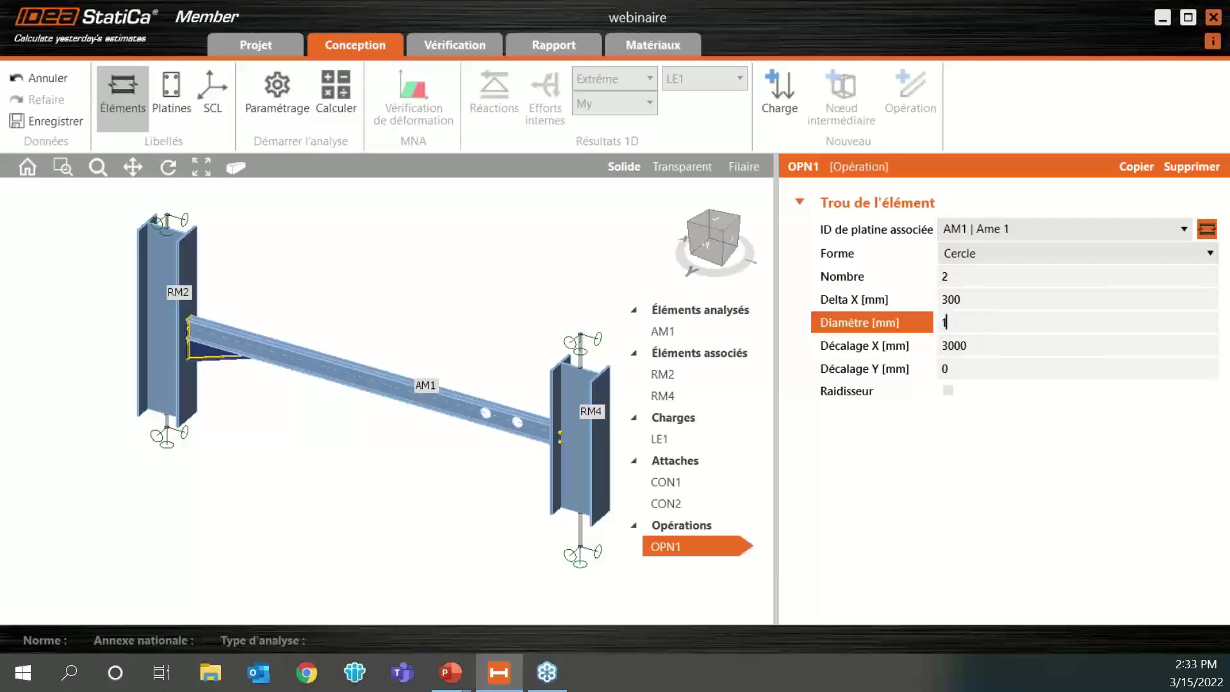
type("20")
key("Return")
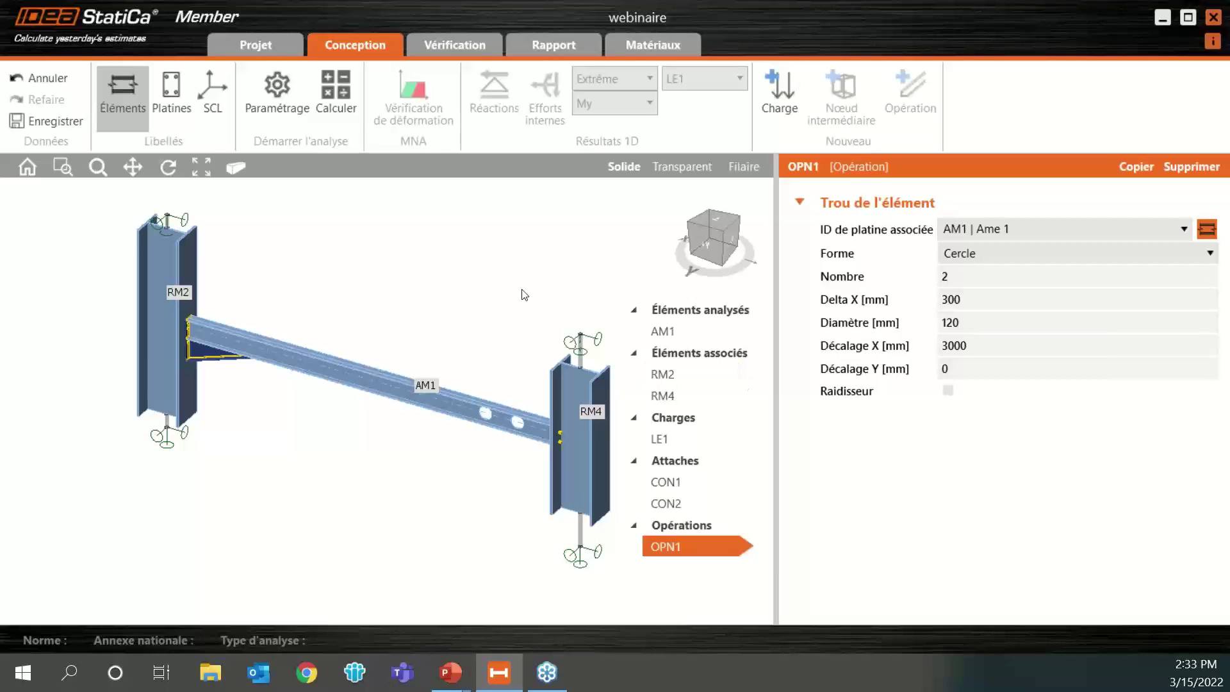
Step: Open connection CON1 for editing and display the properties of its end plate EP1
scroll(189, 326, "up", 6)
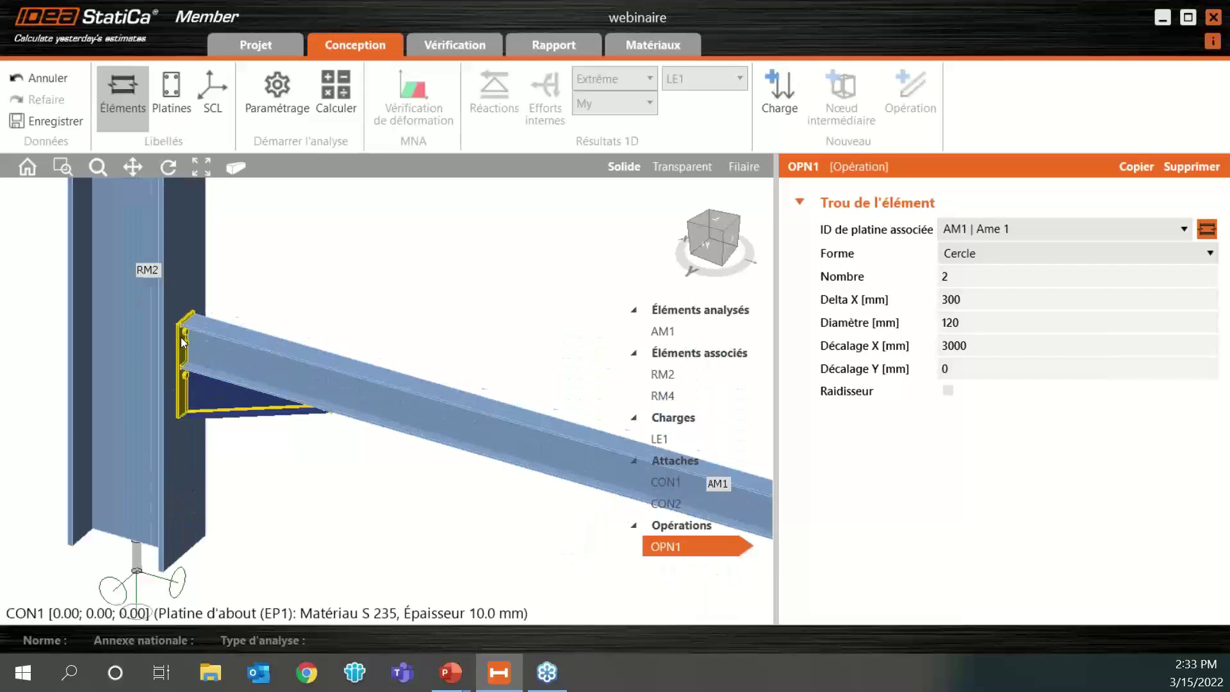
left_click(691, 481)
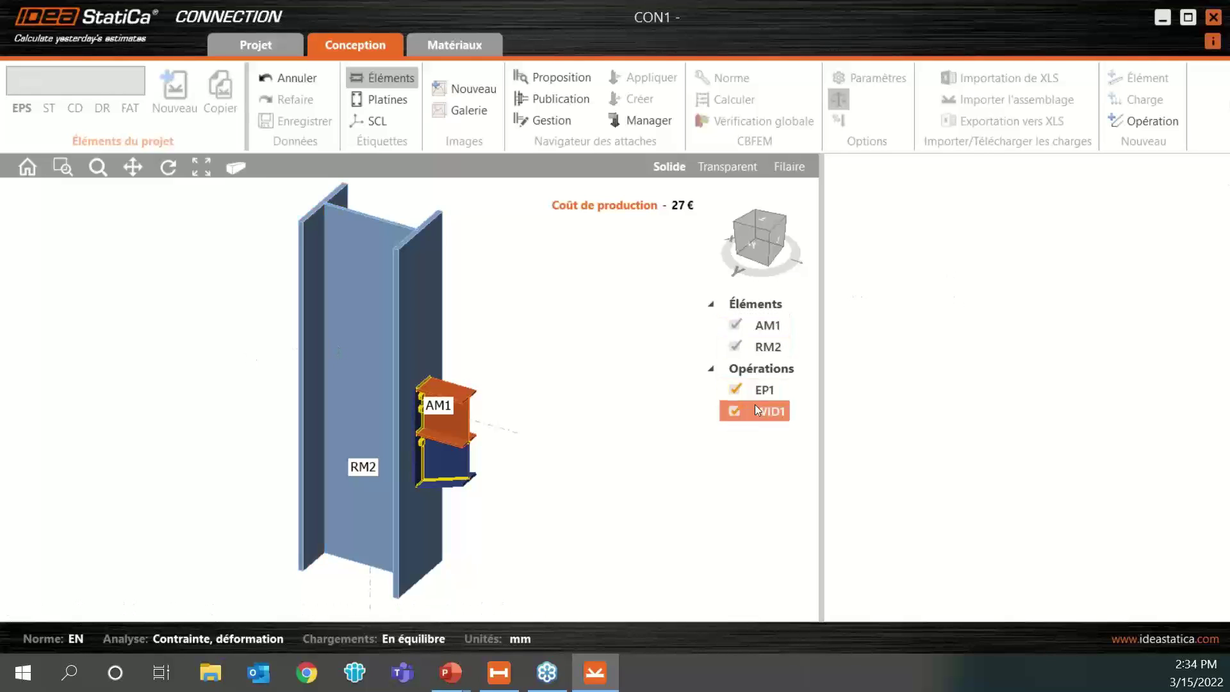
left_click(796, 402)
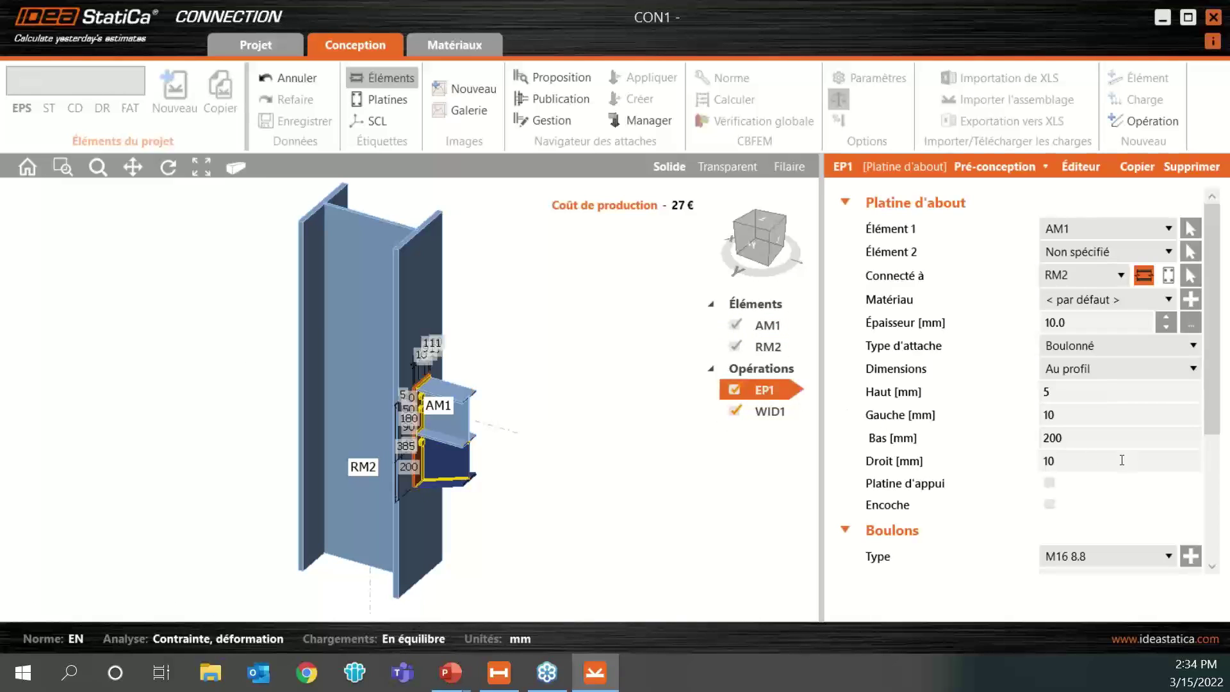
Step: Set EP1's upper bolt rows to -60 -80 mm and its left bolt columns to -10 mm
scroll(1094, 464, "down", 3)
left_click(1100, 489)
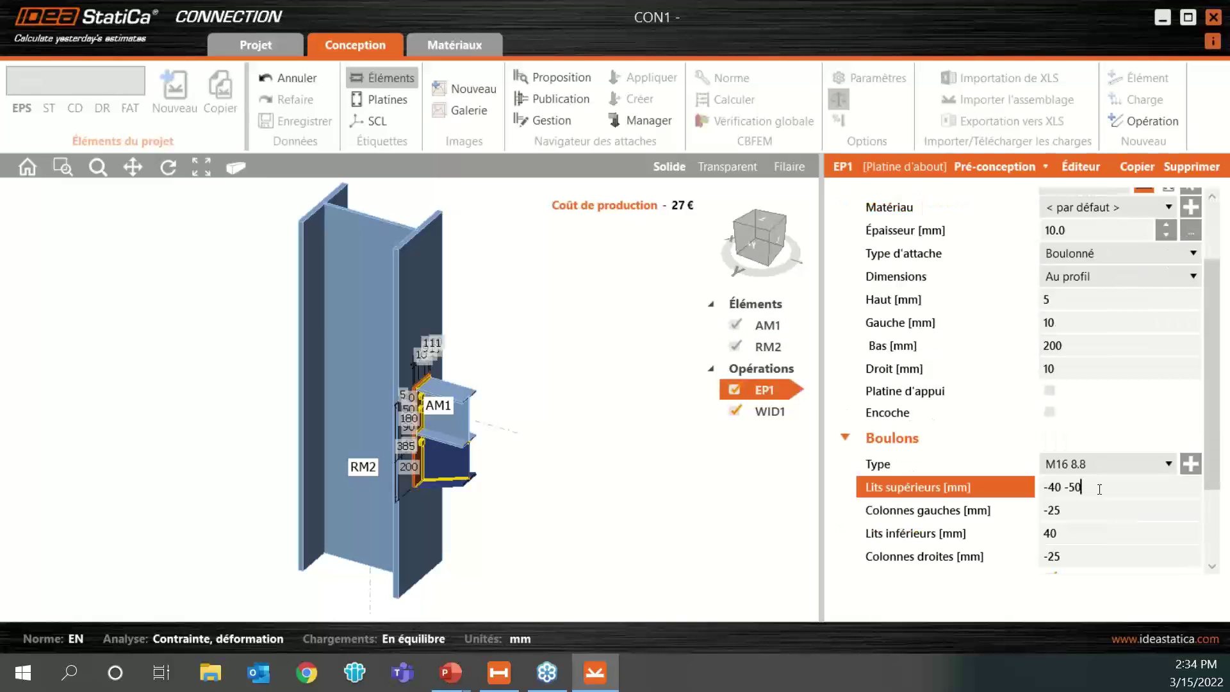
key("BackSpace")
key("BackSpace")
key("BackSpace")
key("BackSpace")
key("BackSpace")
type("-60 -9")
key("BackSpace")
type("80")
key("Tab")
type("-10")
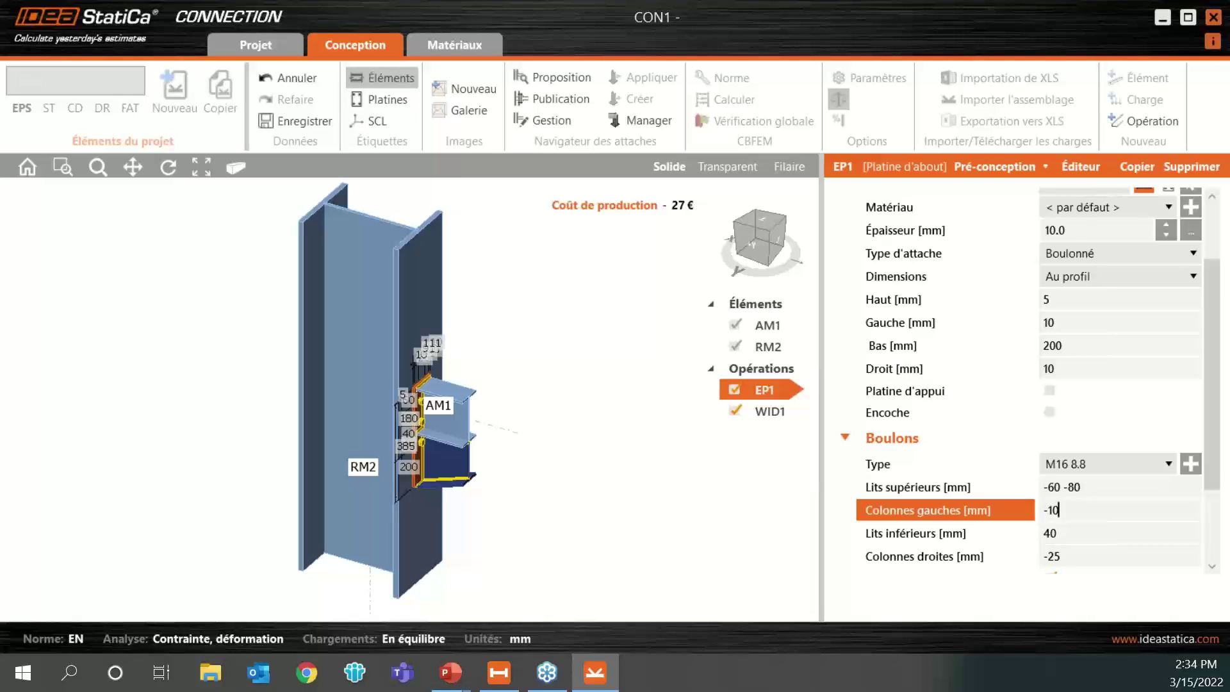
Step: Set EP1's lower bolt rows to 60 80 mm and its right bolt columns to -10 mm
key("Tab")
type("60 80")
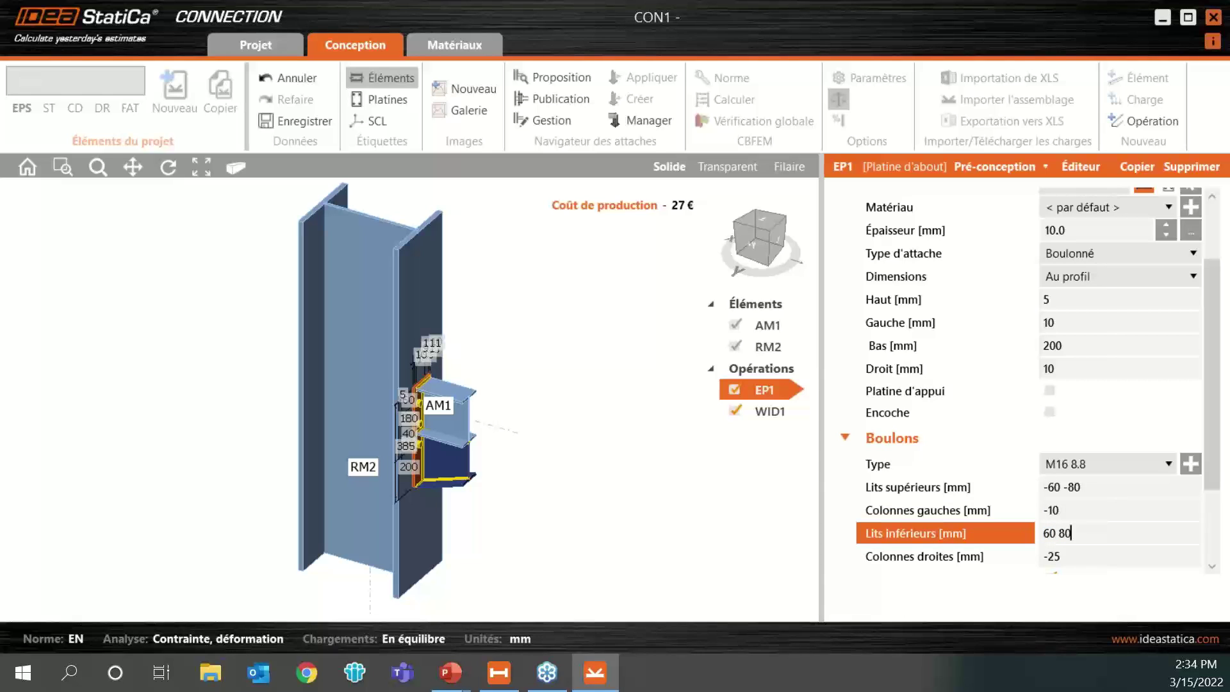
key("Tab")
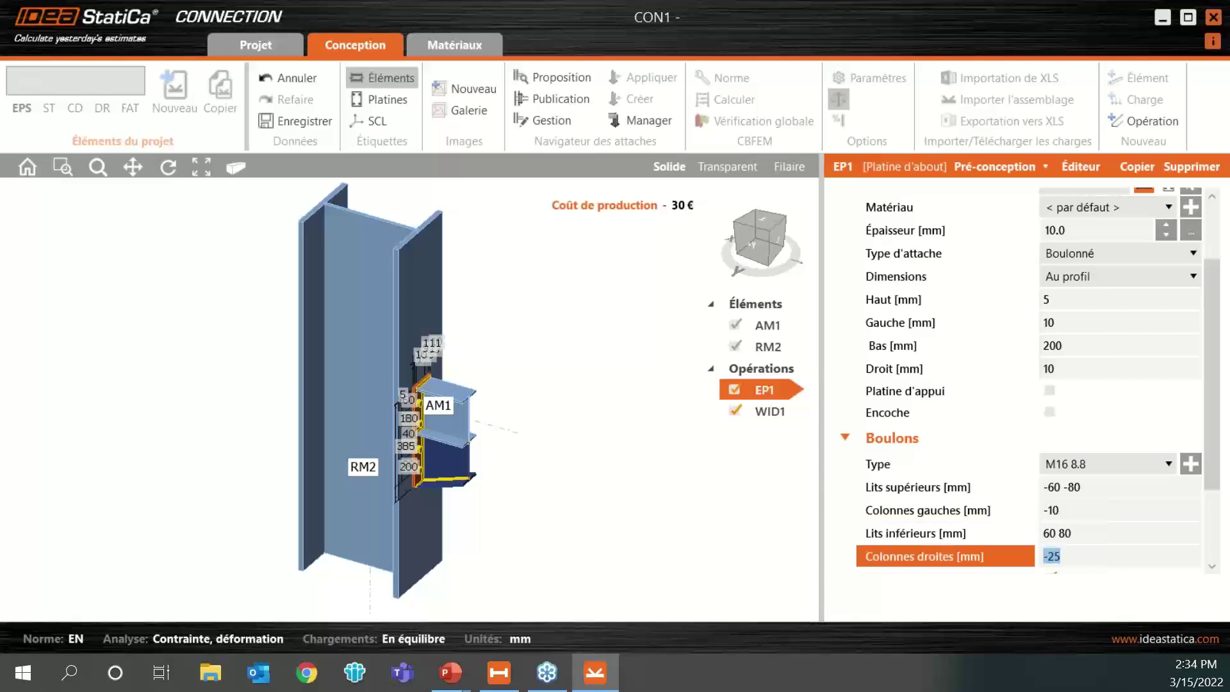
type("-10")
key("Tab")
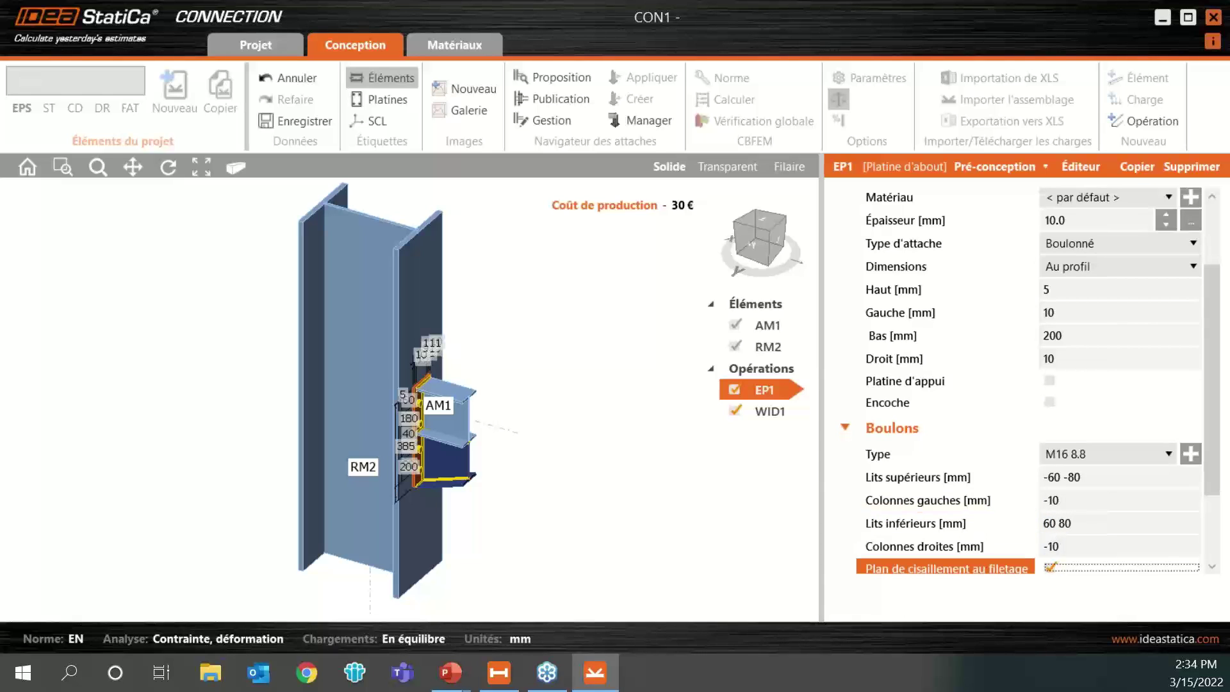
Step: Save connection CON1 and close its editor to return to the member model
left_click(308, 124)
left_click(1213, 17)
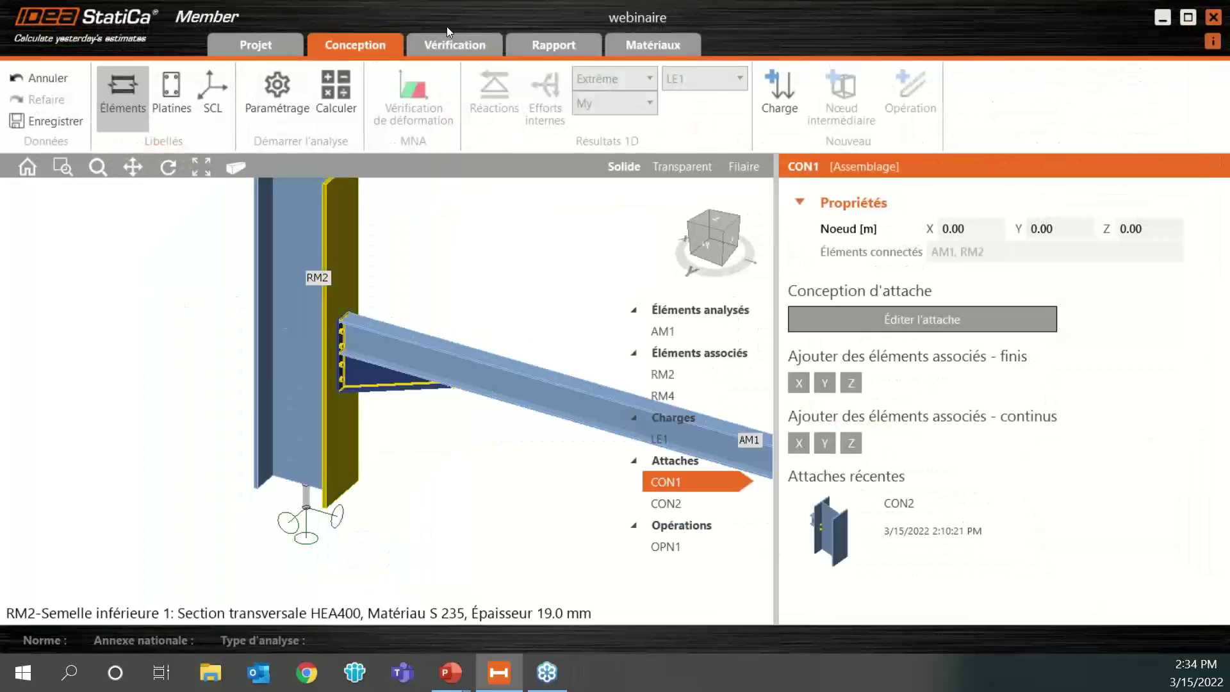
Step: Run the MNA analysis of the member and examine the strain check around haunched connection CON1
left_click(470, 39)
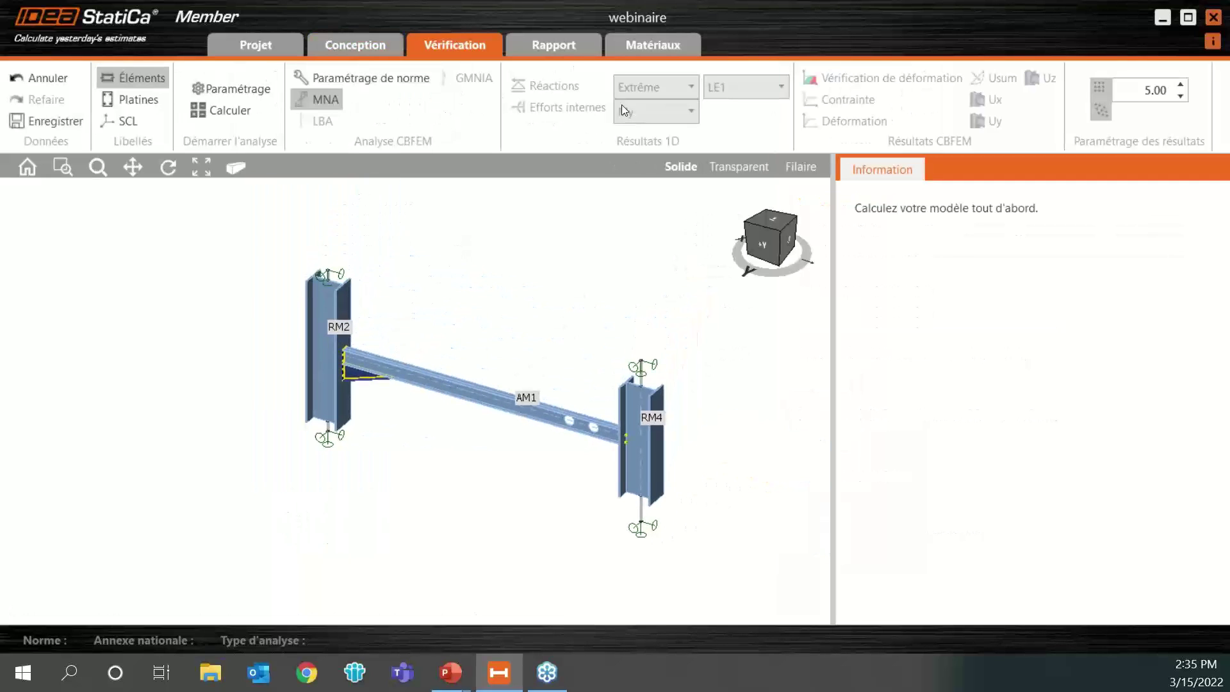
left_click(225, 108)
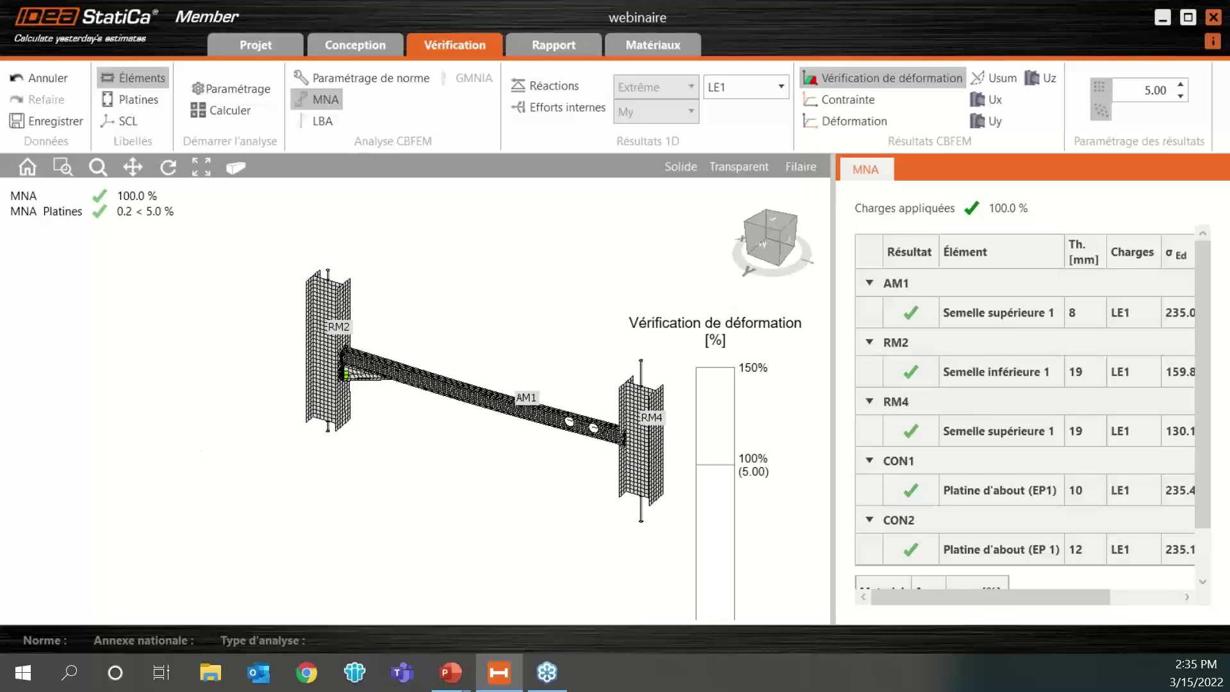
scroll(363, 378, "up", 2)
scroll(364, 378, "up", 3)
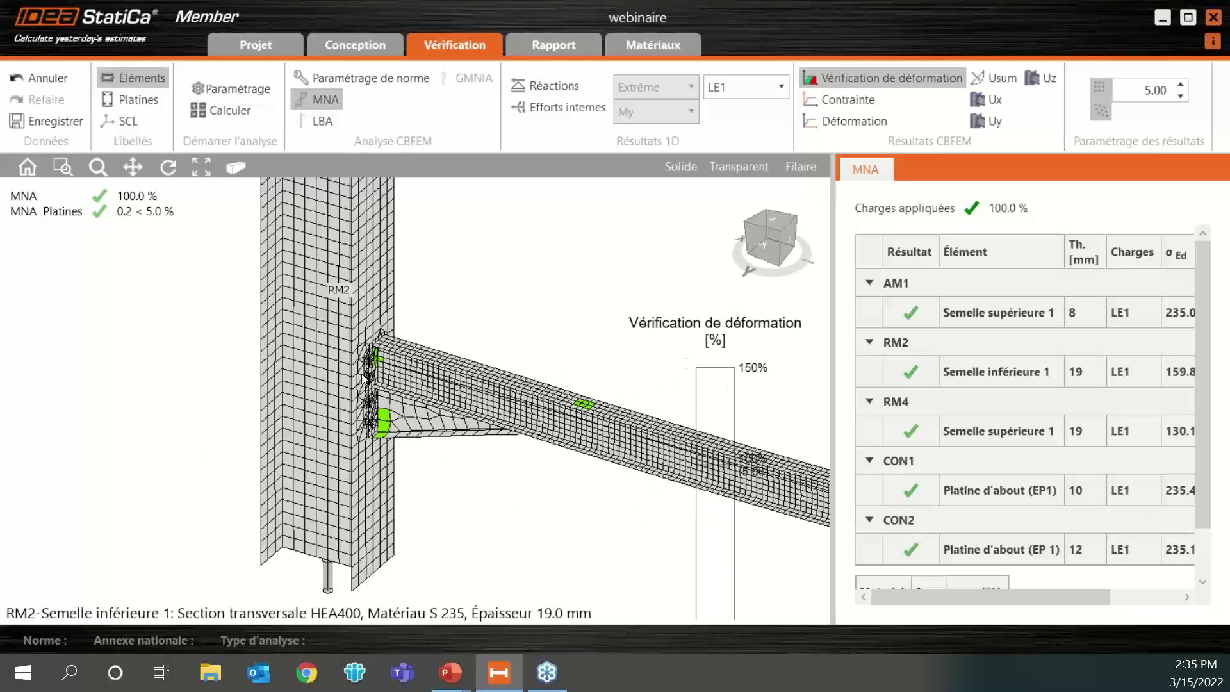
scroll(365, 378, "up", 3)
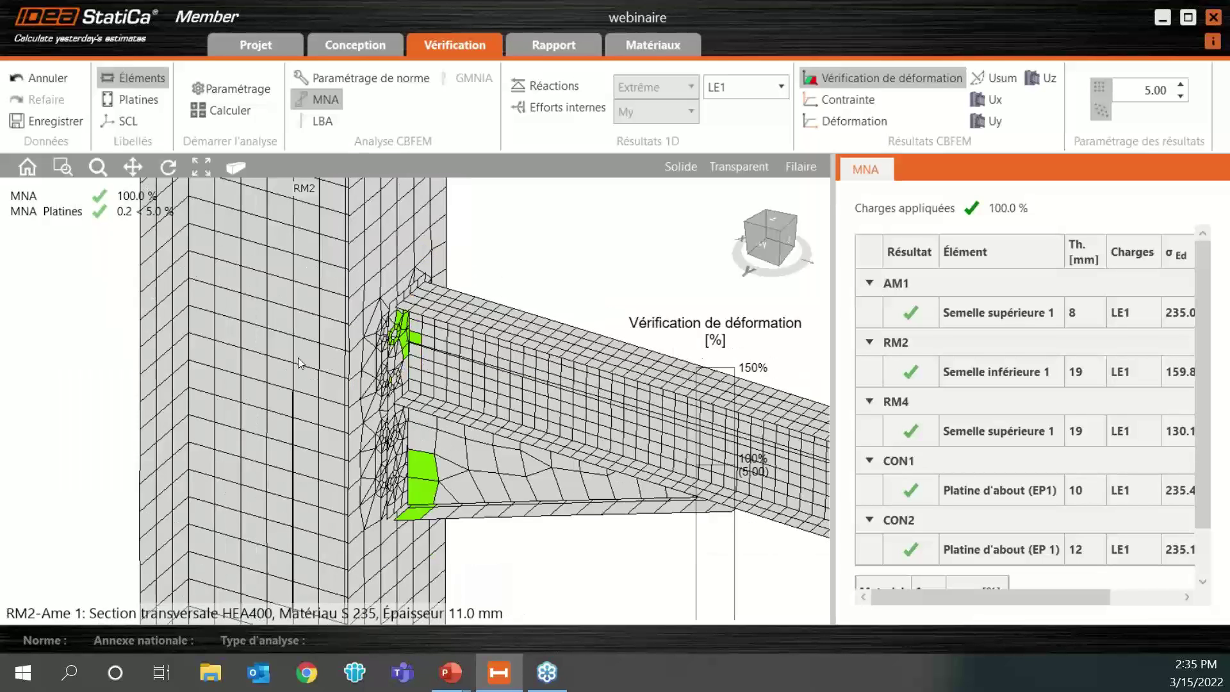
scroll(298, 357, "down", 1)
scroll(214, 244, "down", 2)
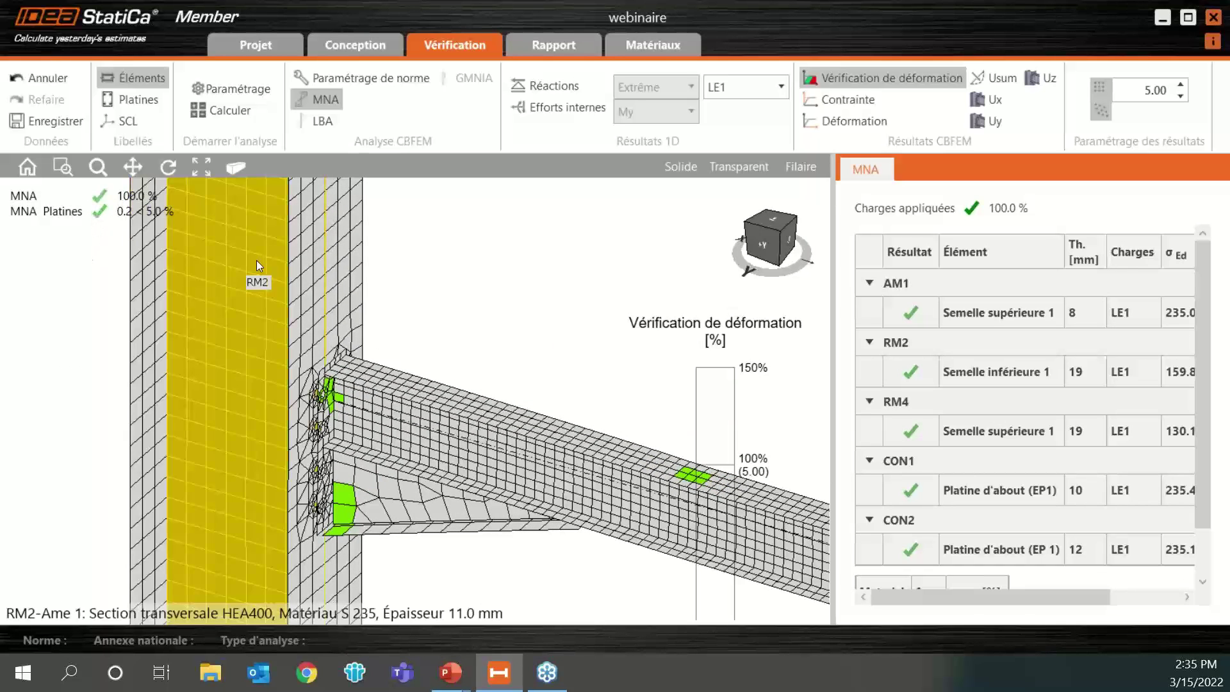
Step: Display the total displacement Usum on the whole member and set the deformation scale to 20
left_click(1005, 78)
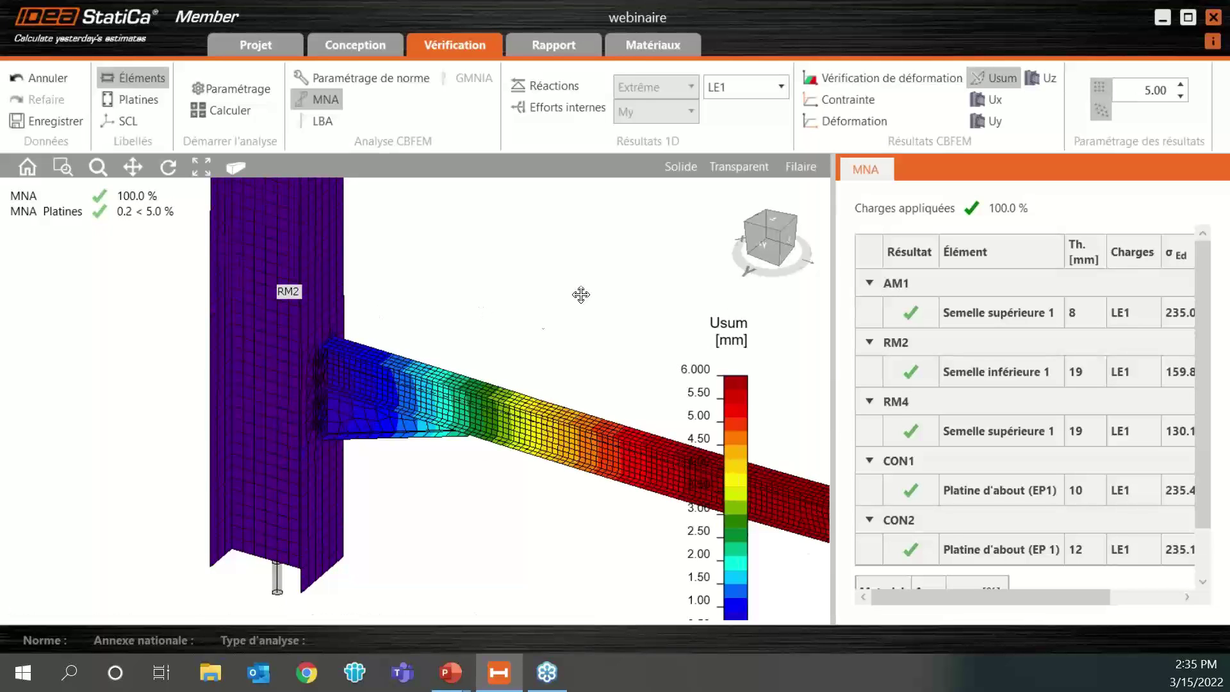
scroll(369, 330, "down", 5)
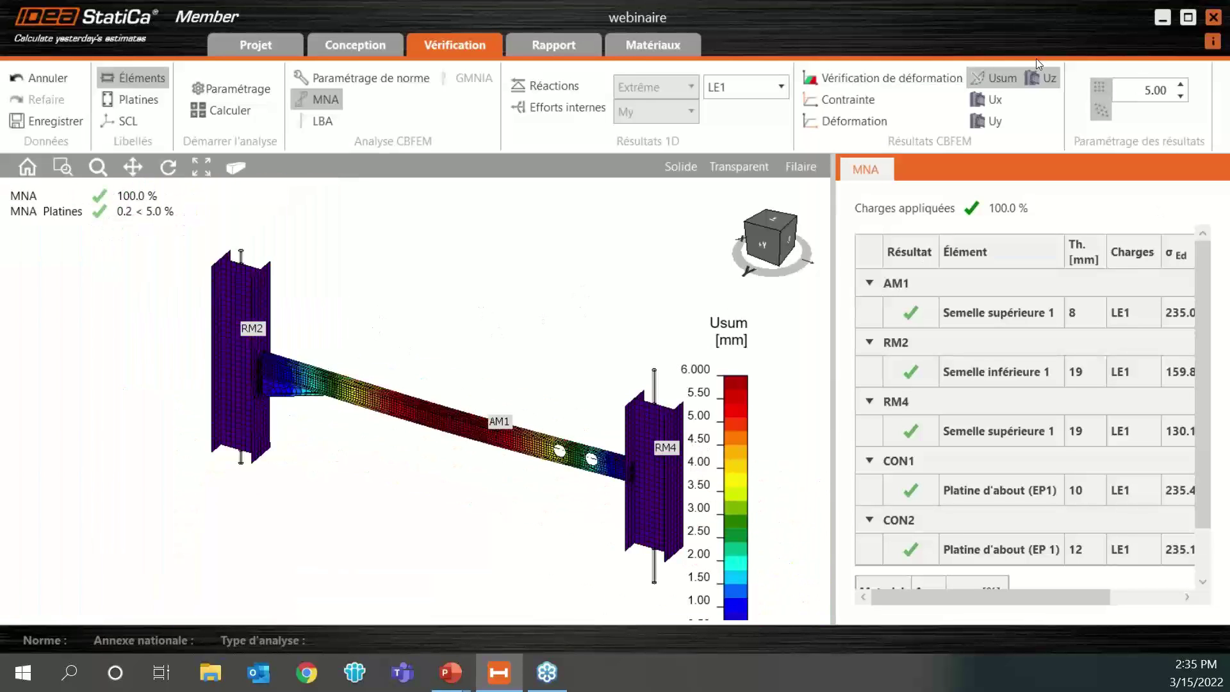
double_click(1147, 92)
type("20")
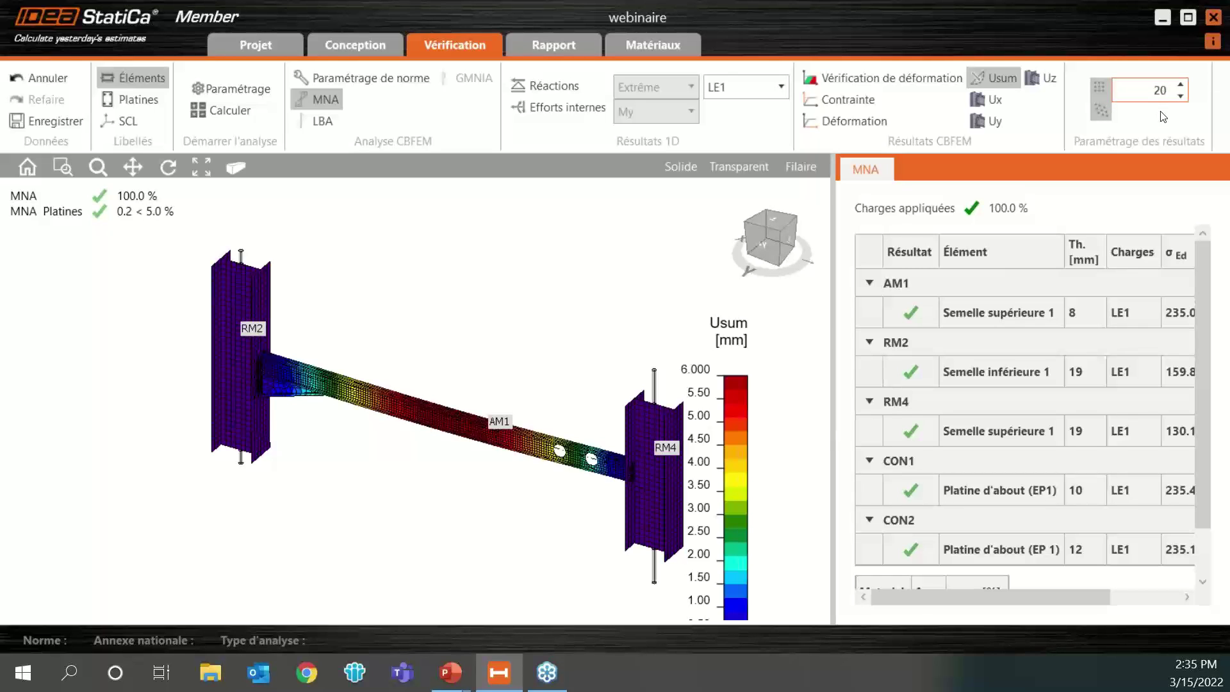
key("Return")
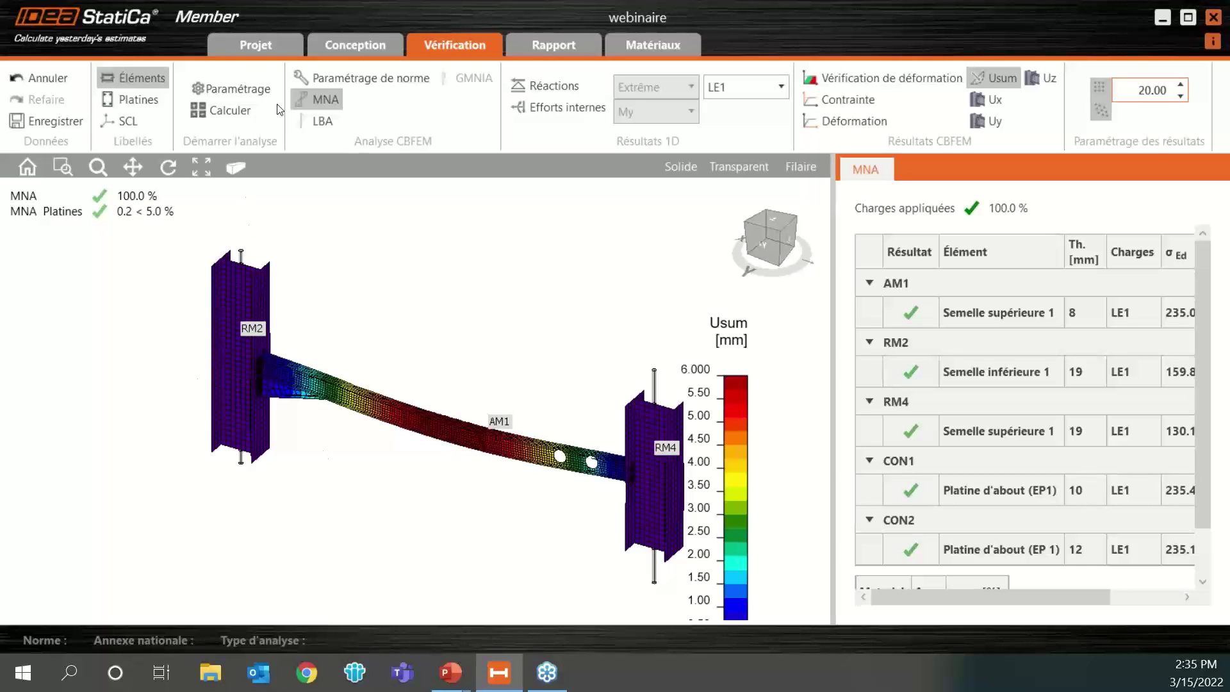
Step: Run the LBA buckling analysis and examine the beam's buckled shape from different angles
left_click(307, 122)
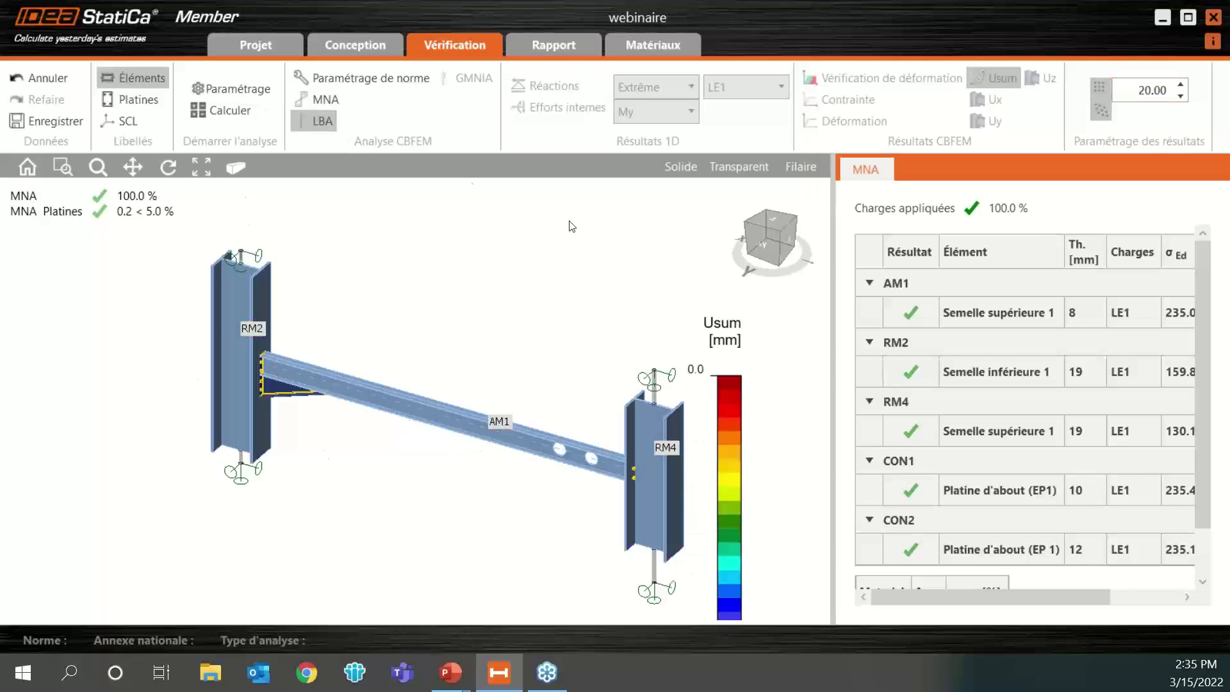
left_click(202, 106)
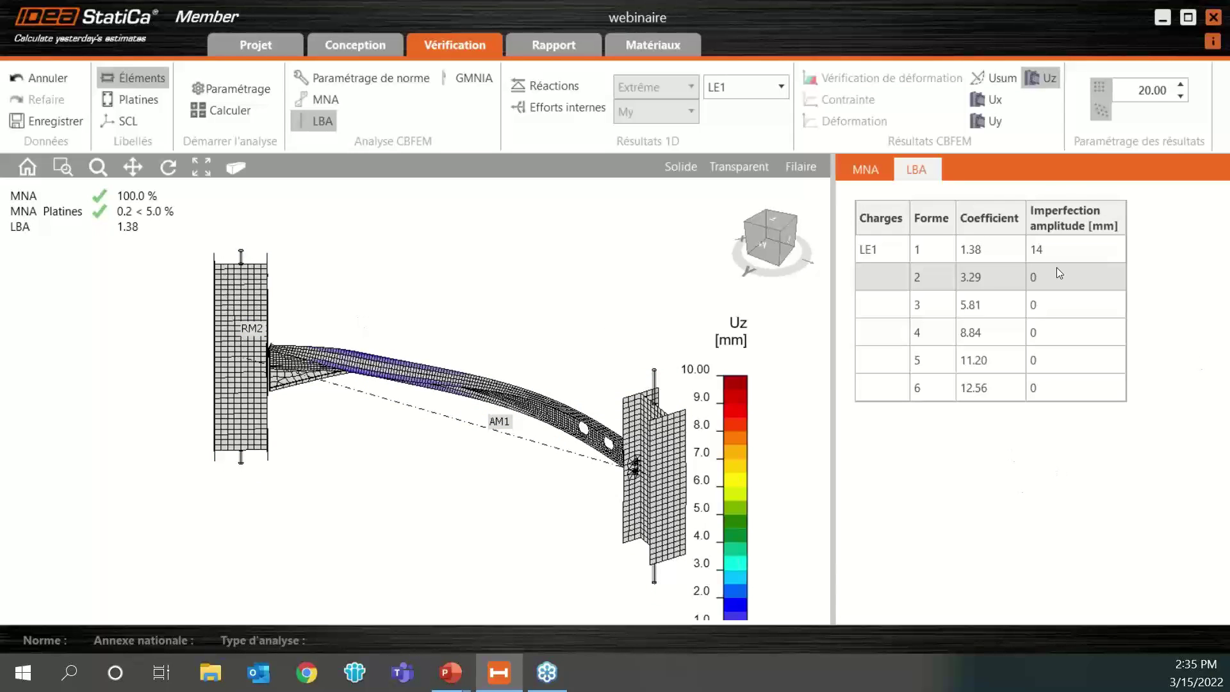
left_click(781, 224)
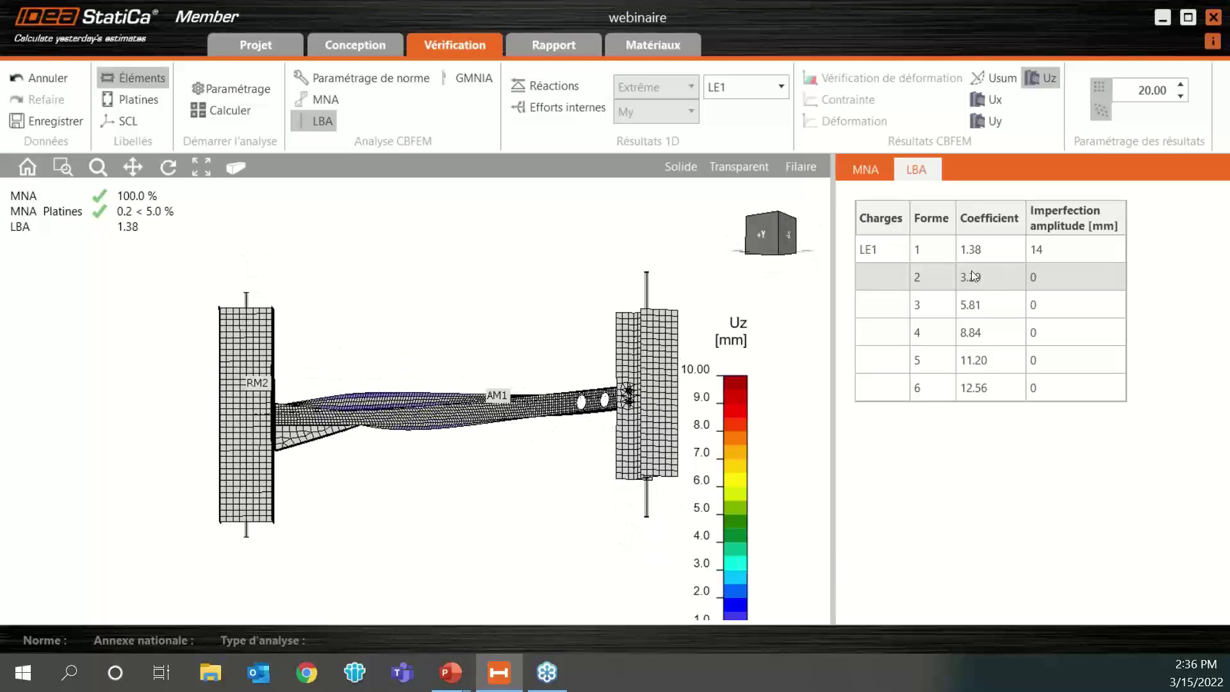
mouse_move(789, 243)
left_mouse_down()
mouse_move(766, 263)
mouse_move(780, 258)
left_mouse_up()
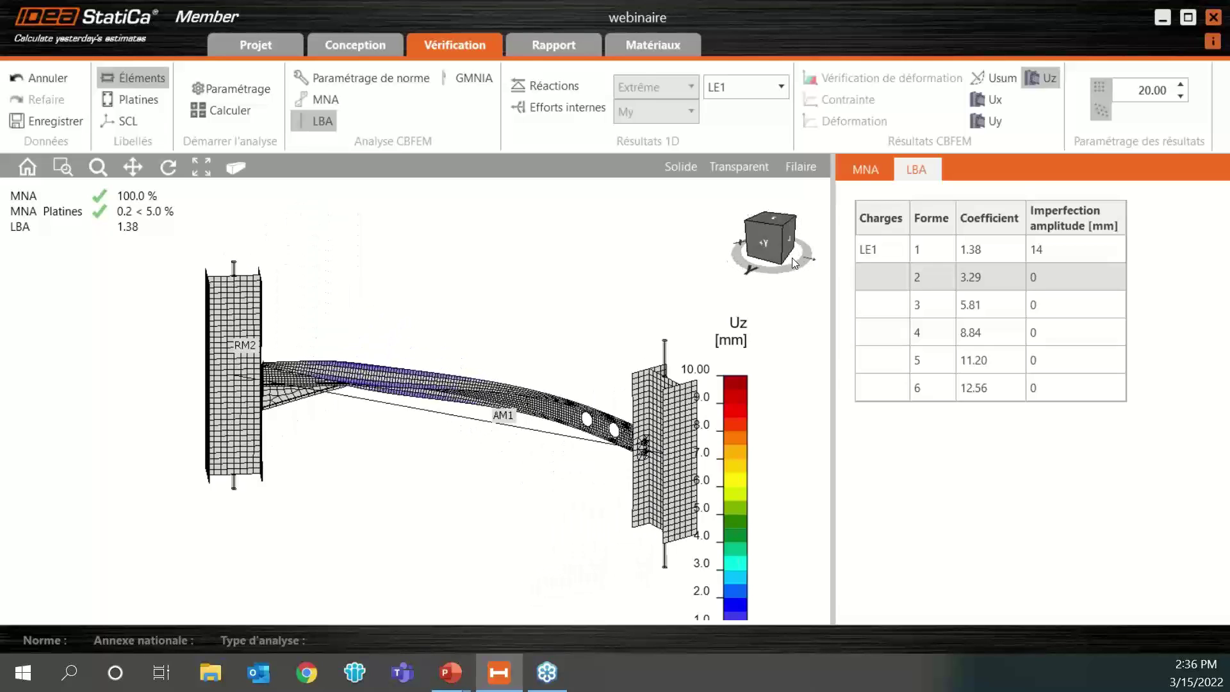
Step: Display buckling shape 1 of load case LE1 and inspect beam AM1 from the side and along its axis
left_click(943, 243)
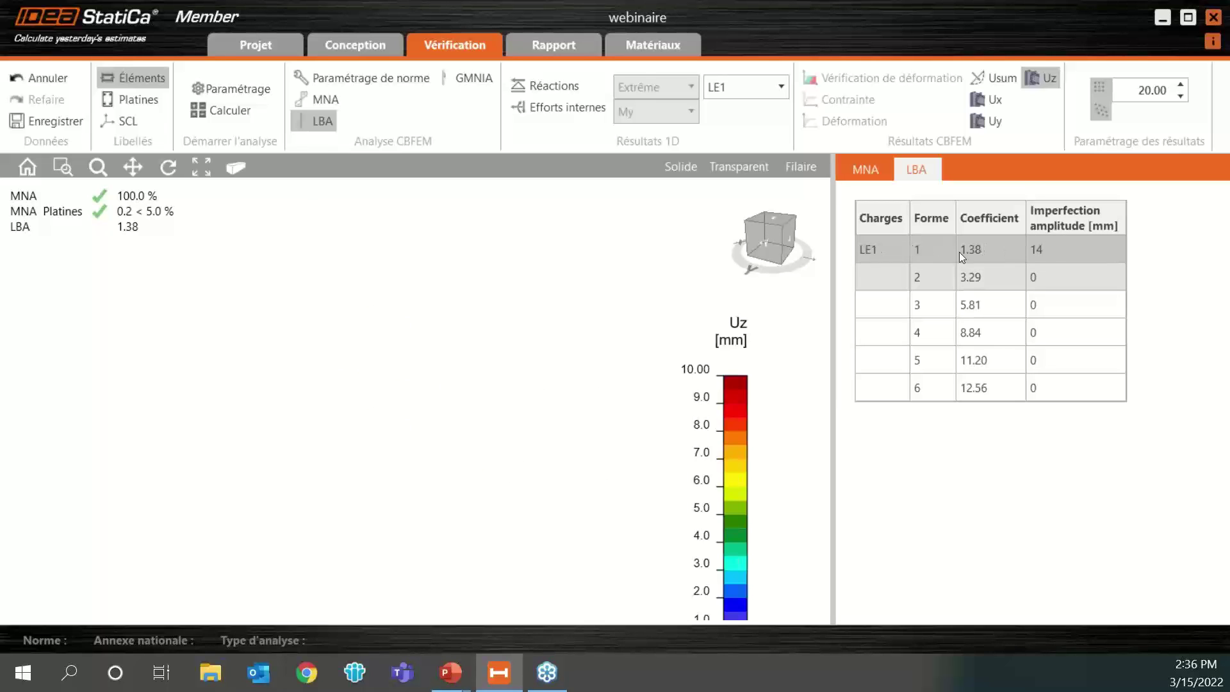
mouse_move(772, 241)
left_mouse_down()
mouse_move(708, 245)
mouse_move(771, 254)
mouse_move(731, 245)
mouse_move(762, 237)
left_mouse_up()
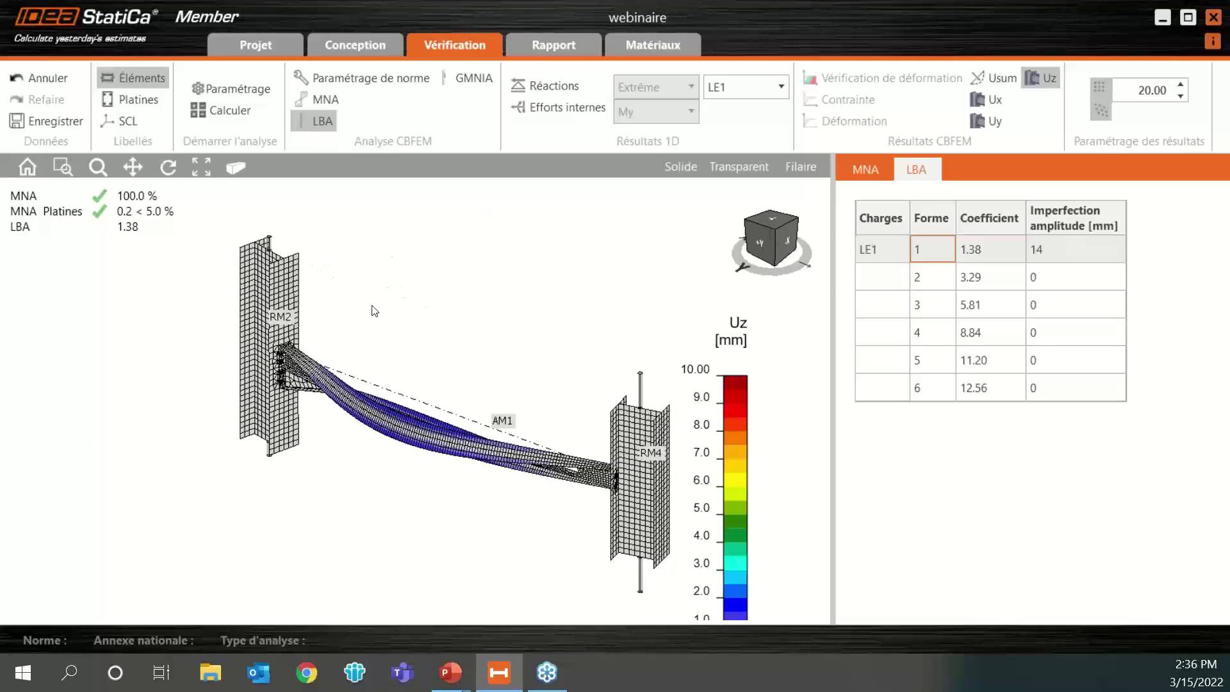
left_click(774, 236)
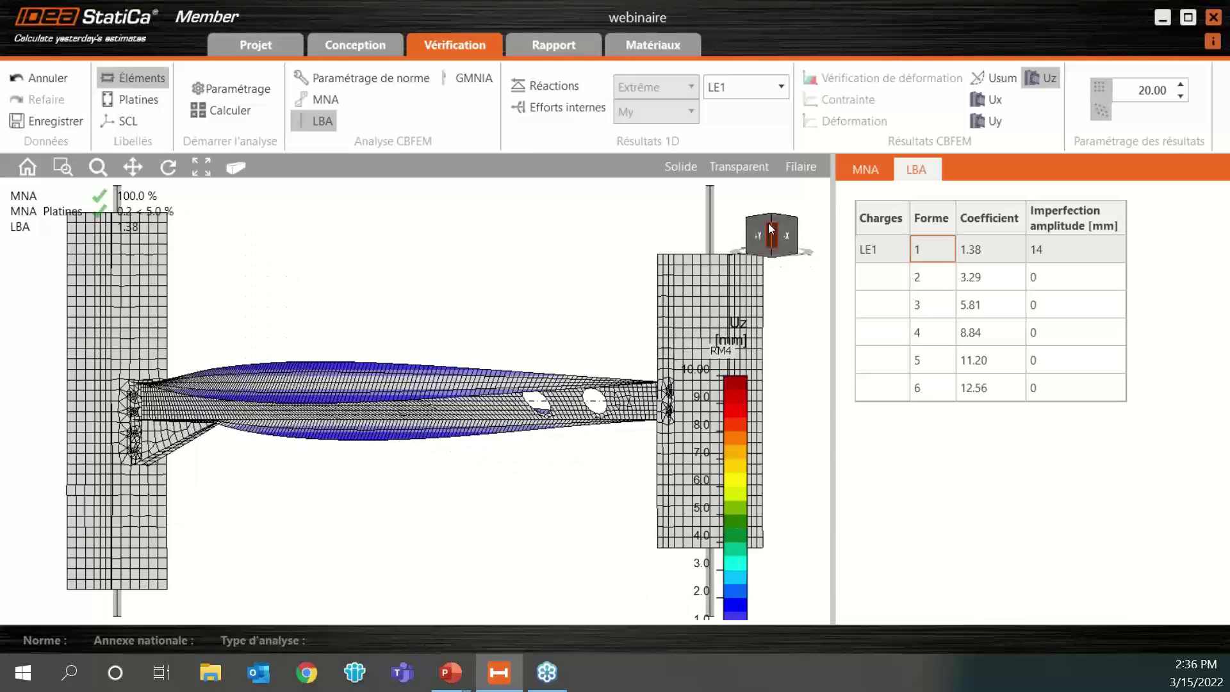
left_click(769, 226)
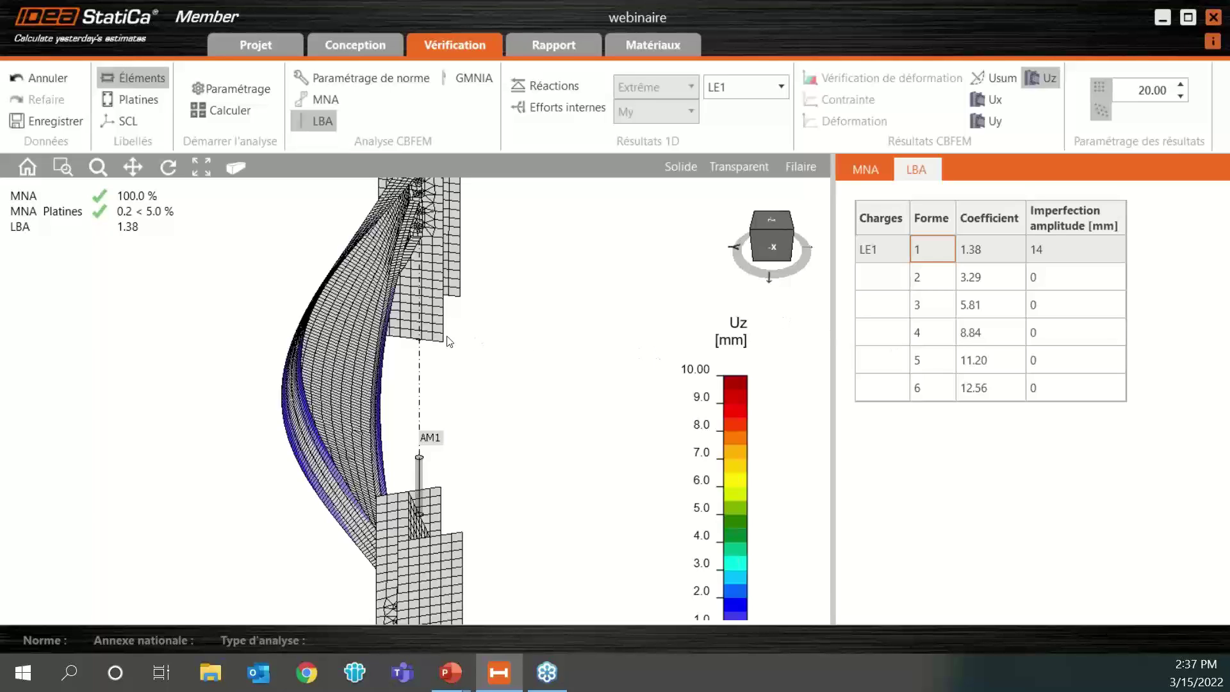
Step: Run the GMNIA analysis and display the total displacement Usum of the imperfect beam
left_click(464, 78)
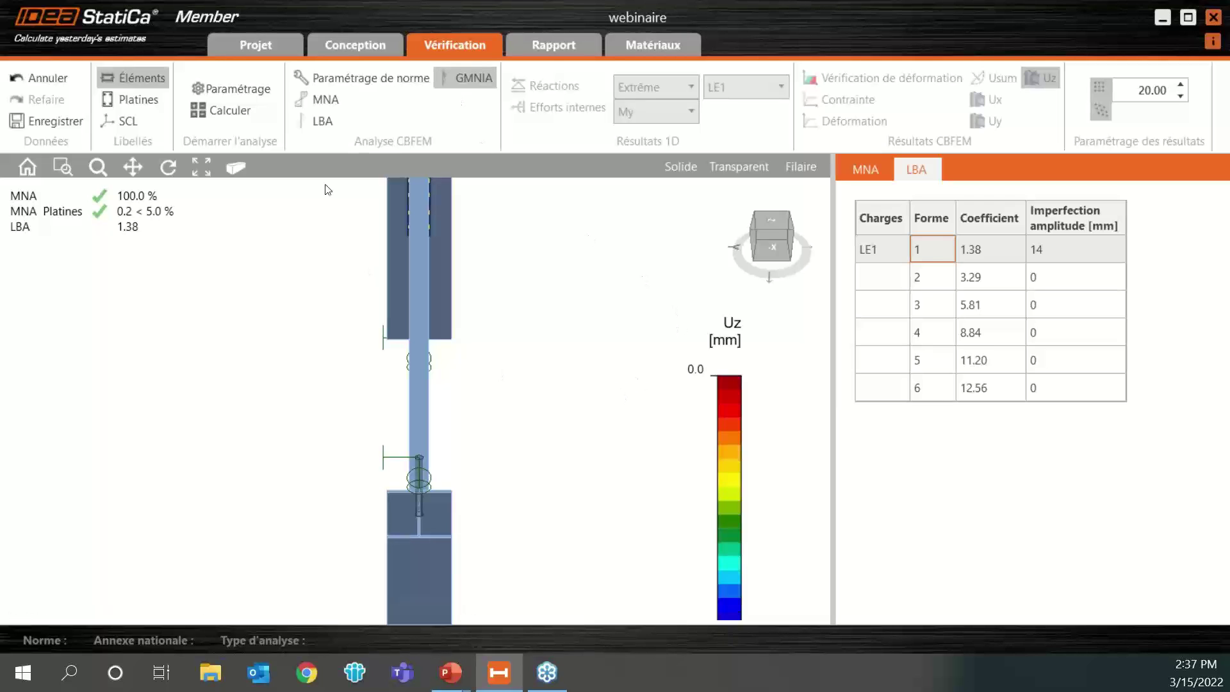
left_click(241, 119)
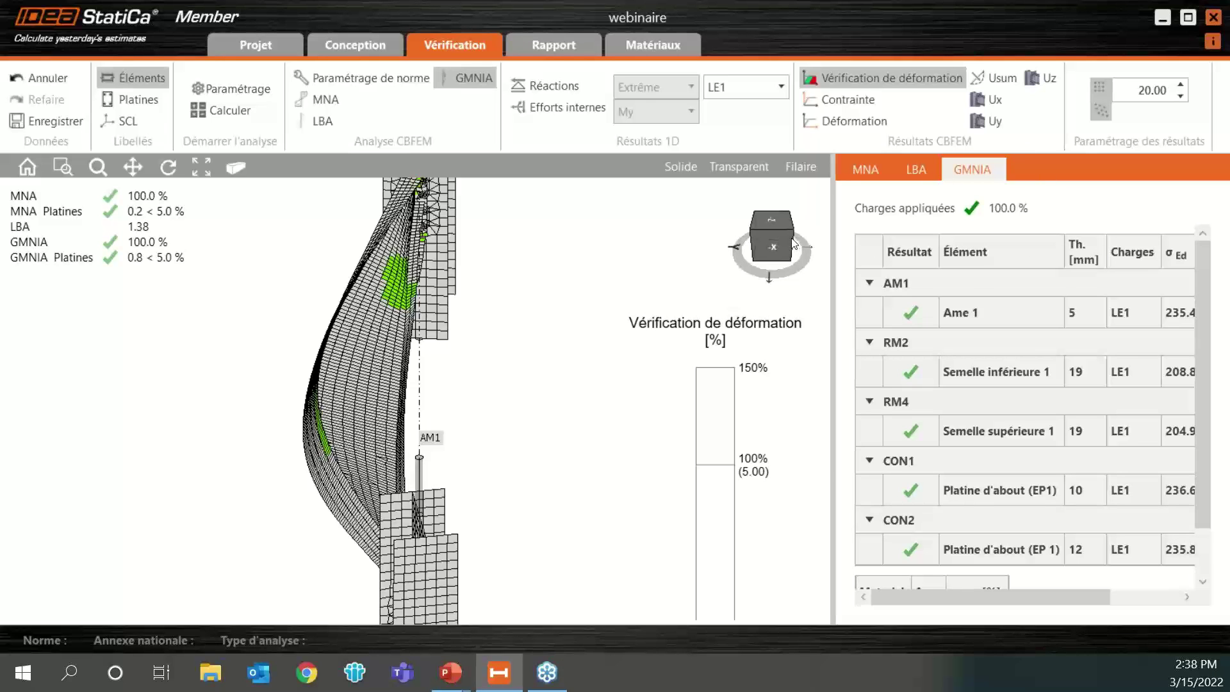
left_click_drag(776, 239, 790, 231)
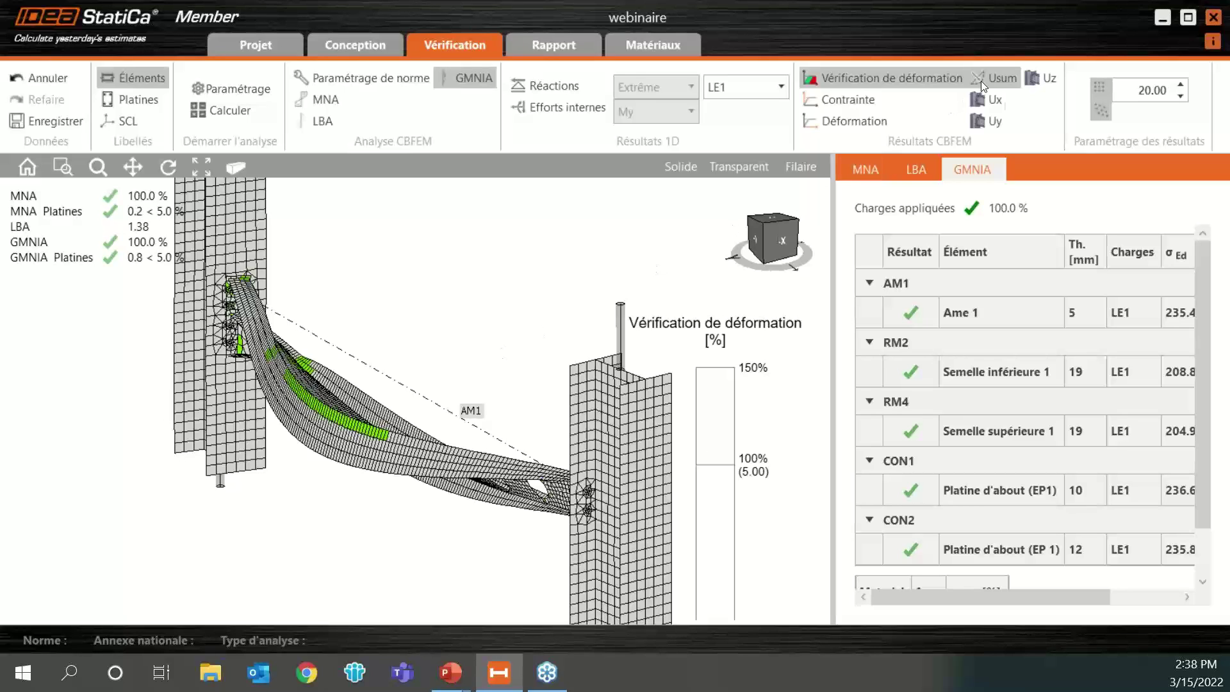
left_click(1001, 75)
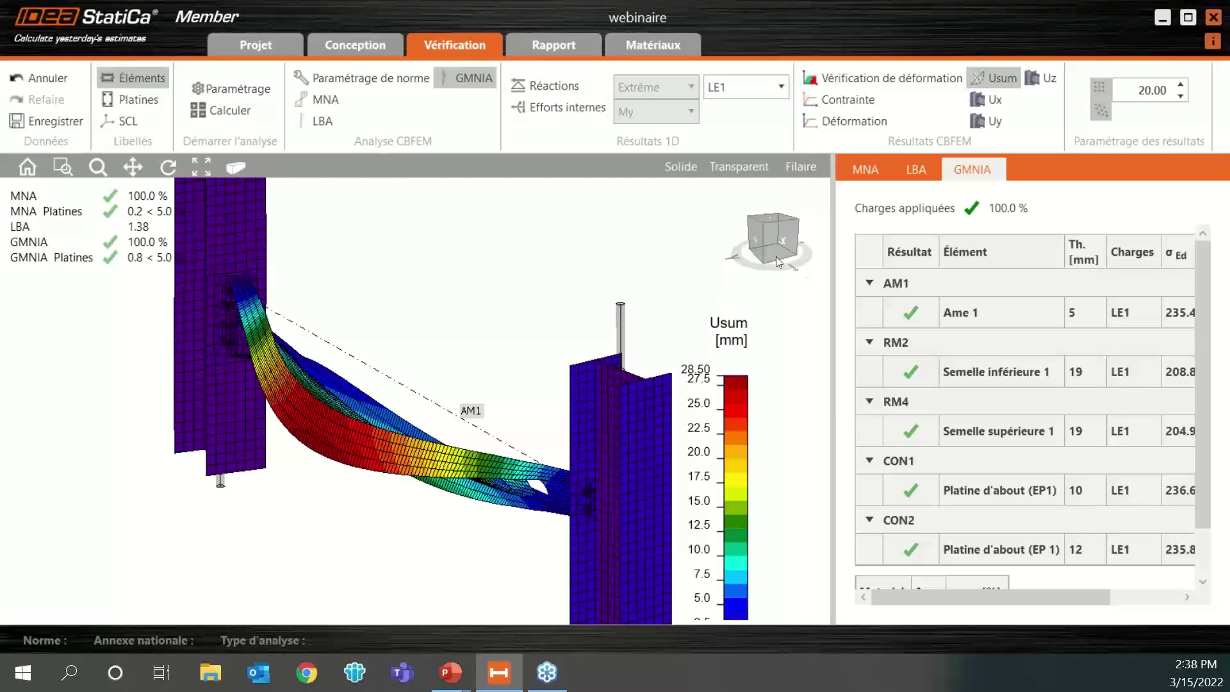
left_click_drag(775, 239, 732, 242)
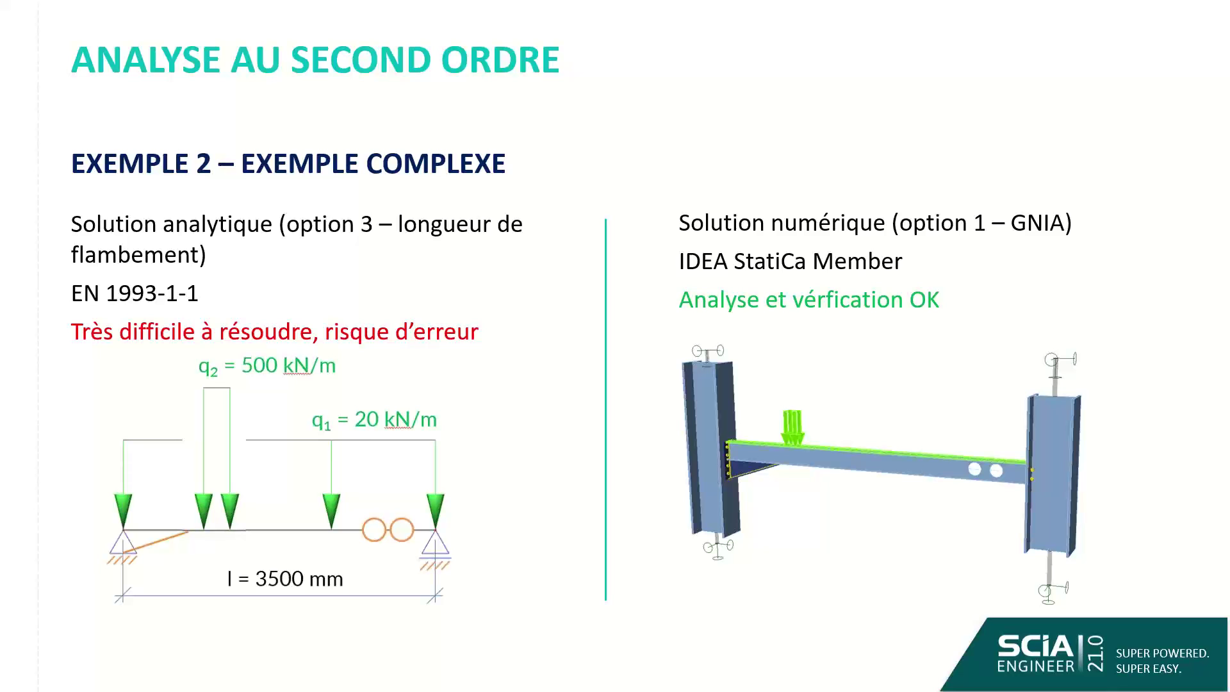
key("Right")
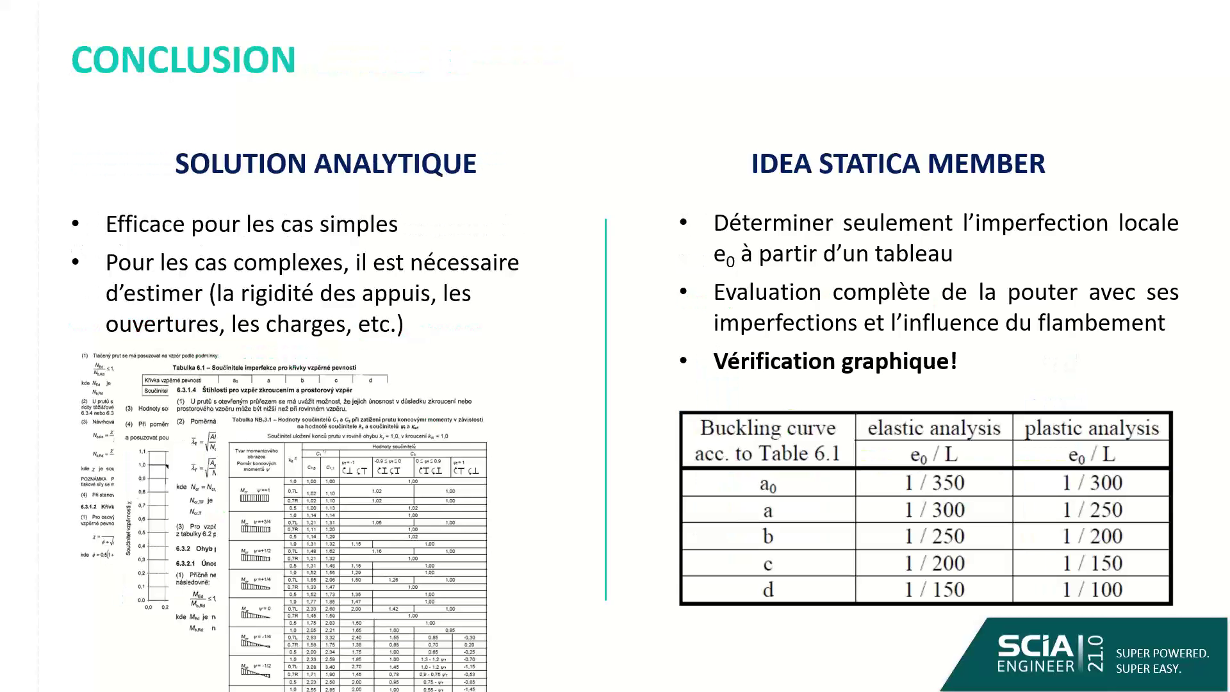